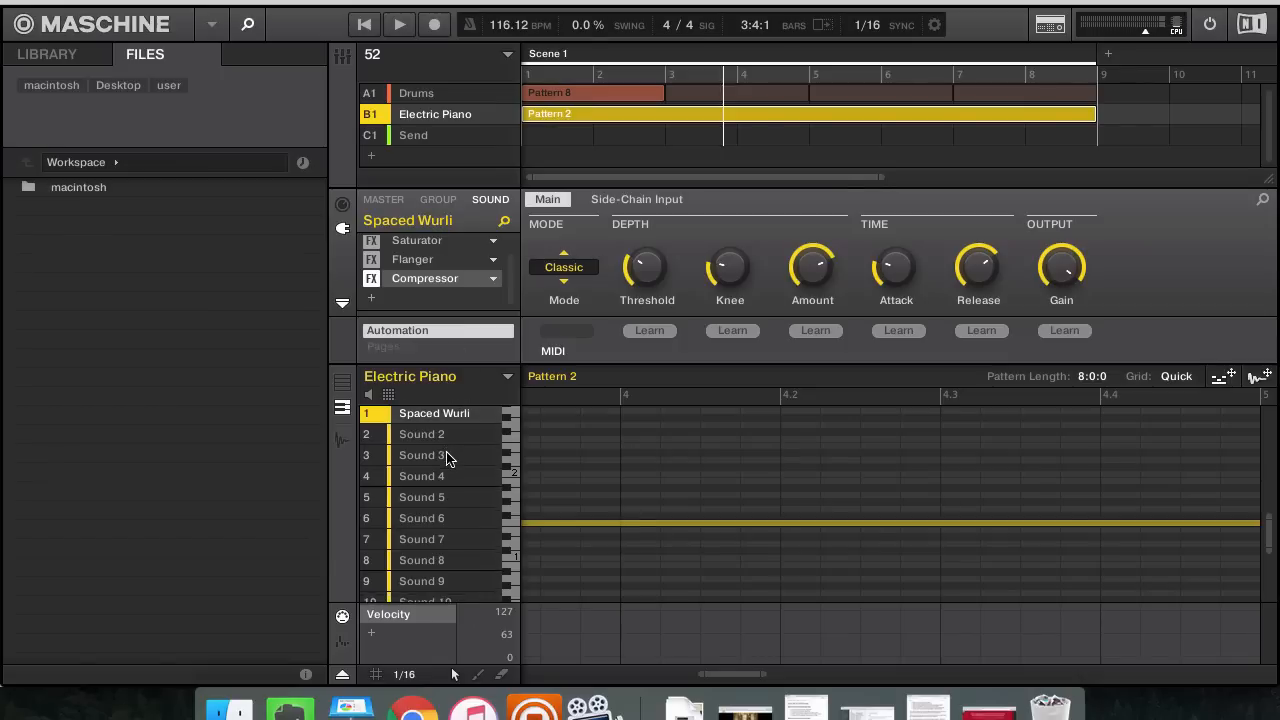
Step: Add a new group to the project and look over its empty sound slots
click(372, 155)
scroll(485, 446, down, 5)
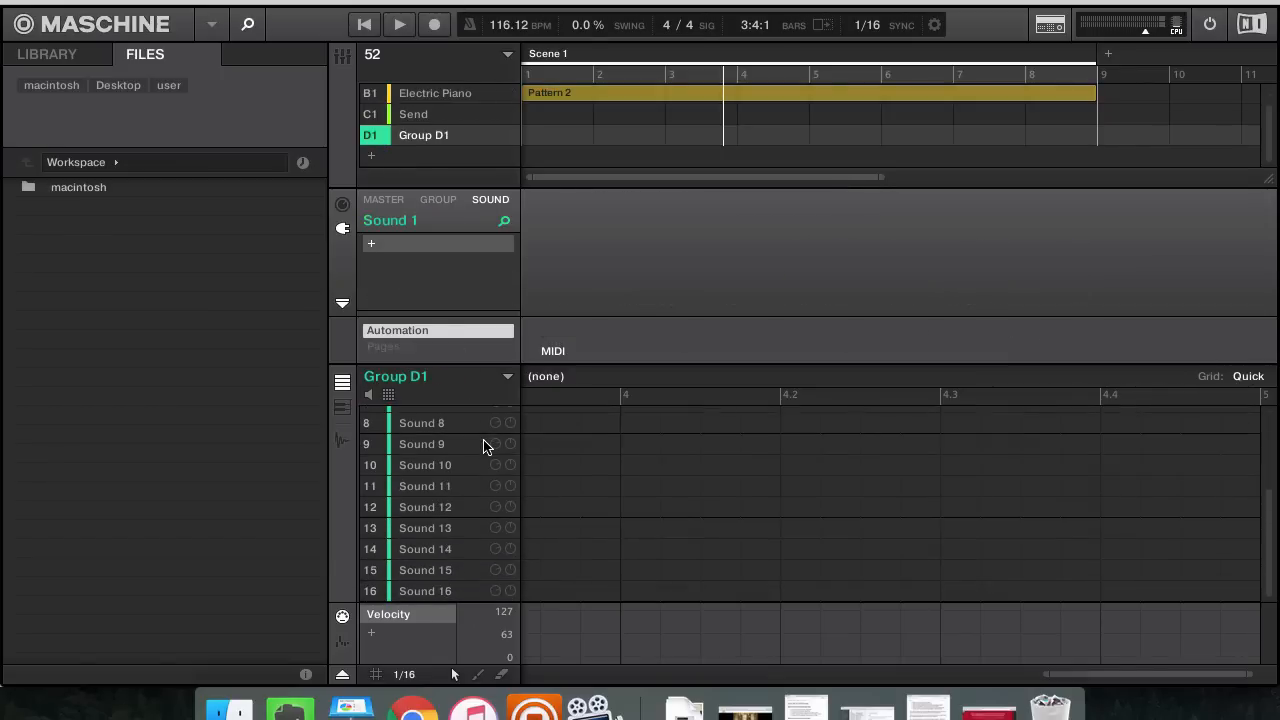
scroll(425, 530, up, 5)
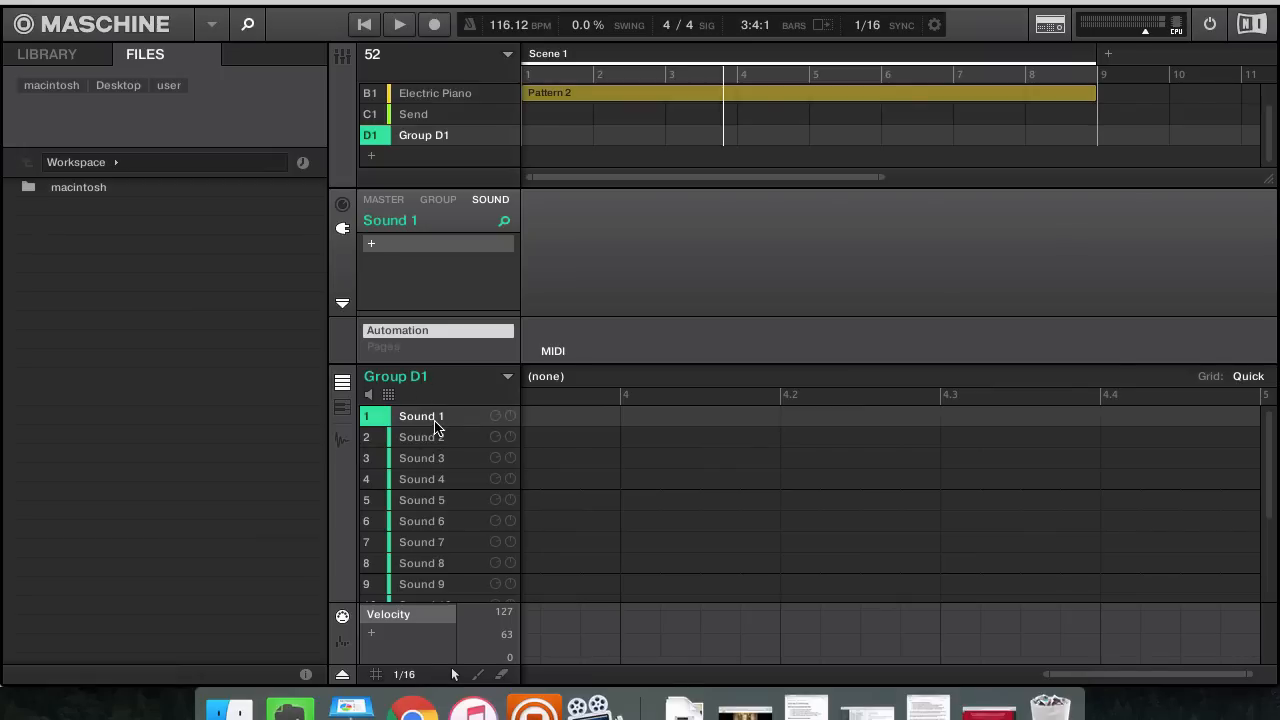
scroll(443, 542, down, 5)
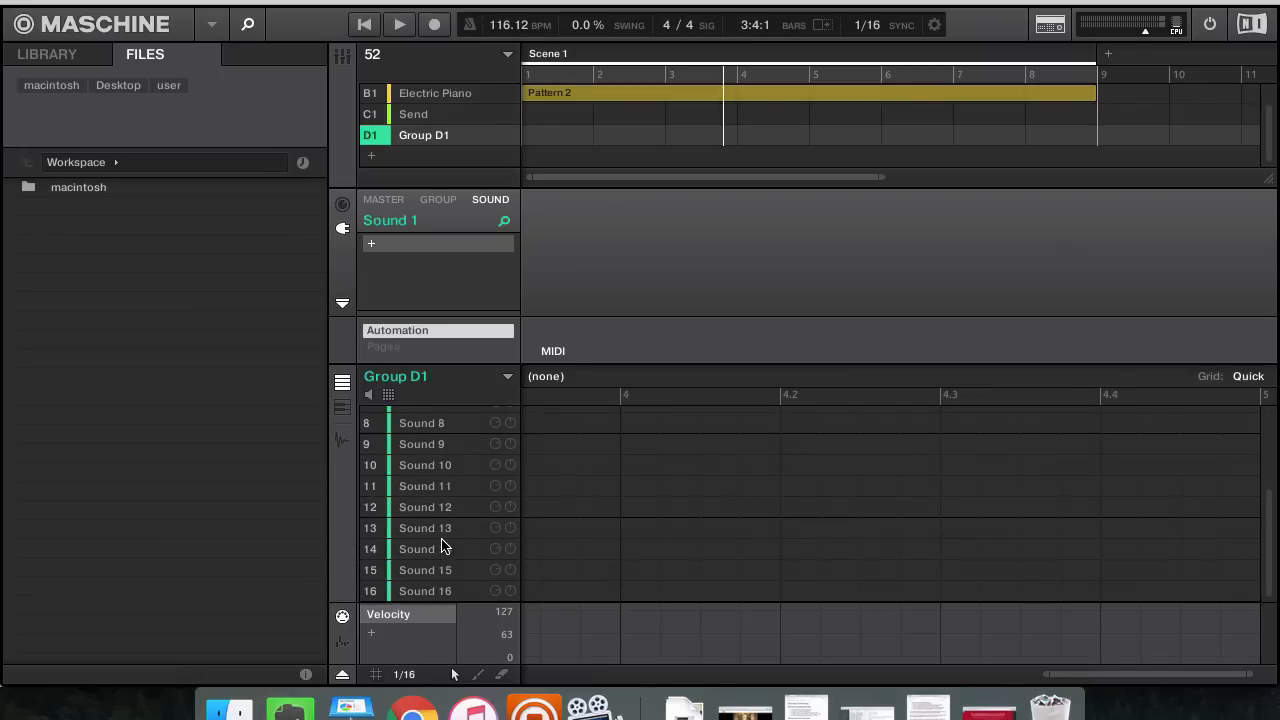
scroll(443, 542, up, 5)
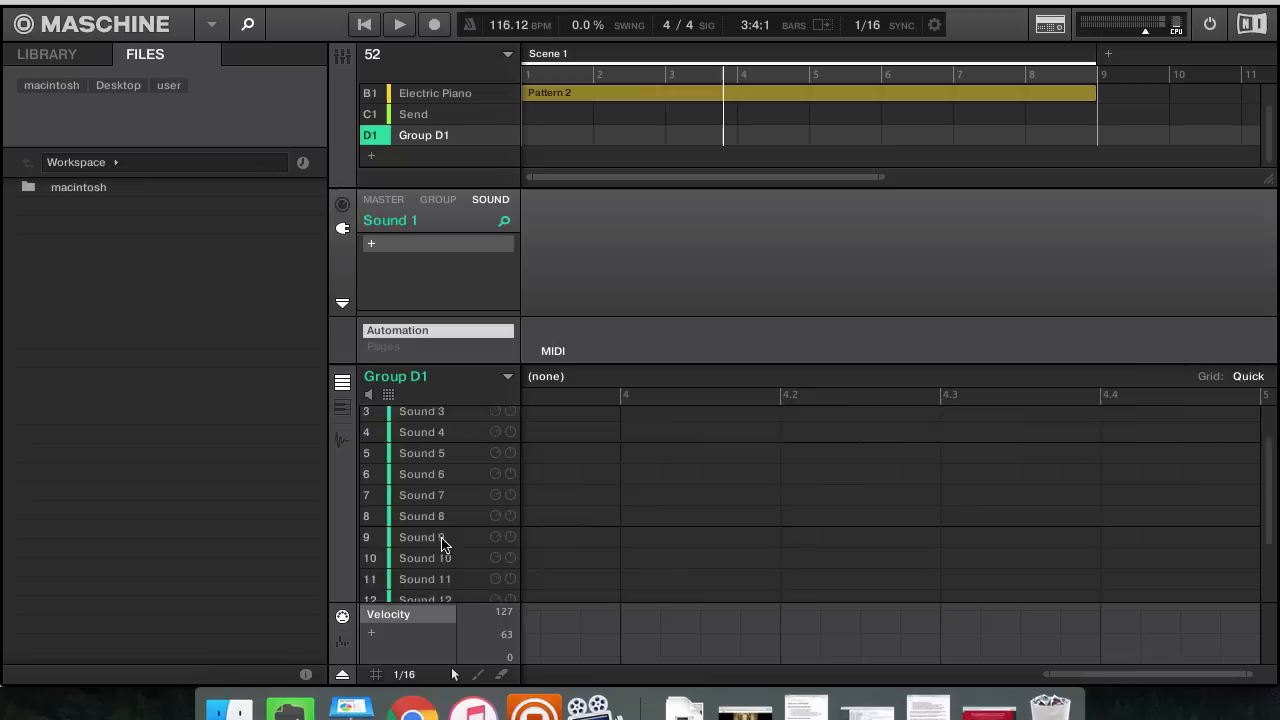
Step: Examine the Internal, Apple and Voxengo plug-ins available for Sound 1, and show the sample library
click(370, 248)
mouse_move(484, 283)
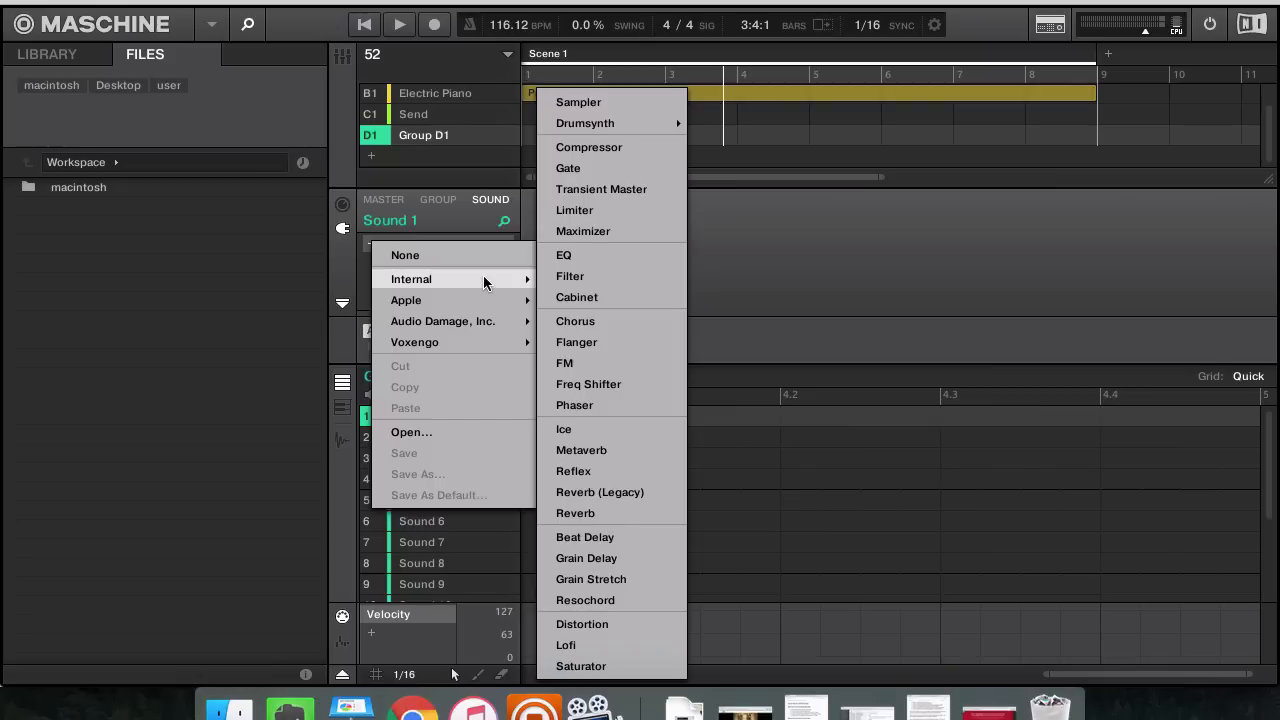
click(836, 297)
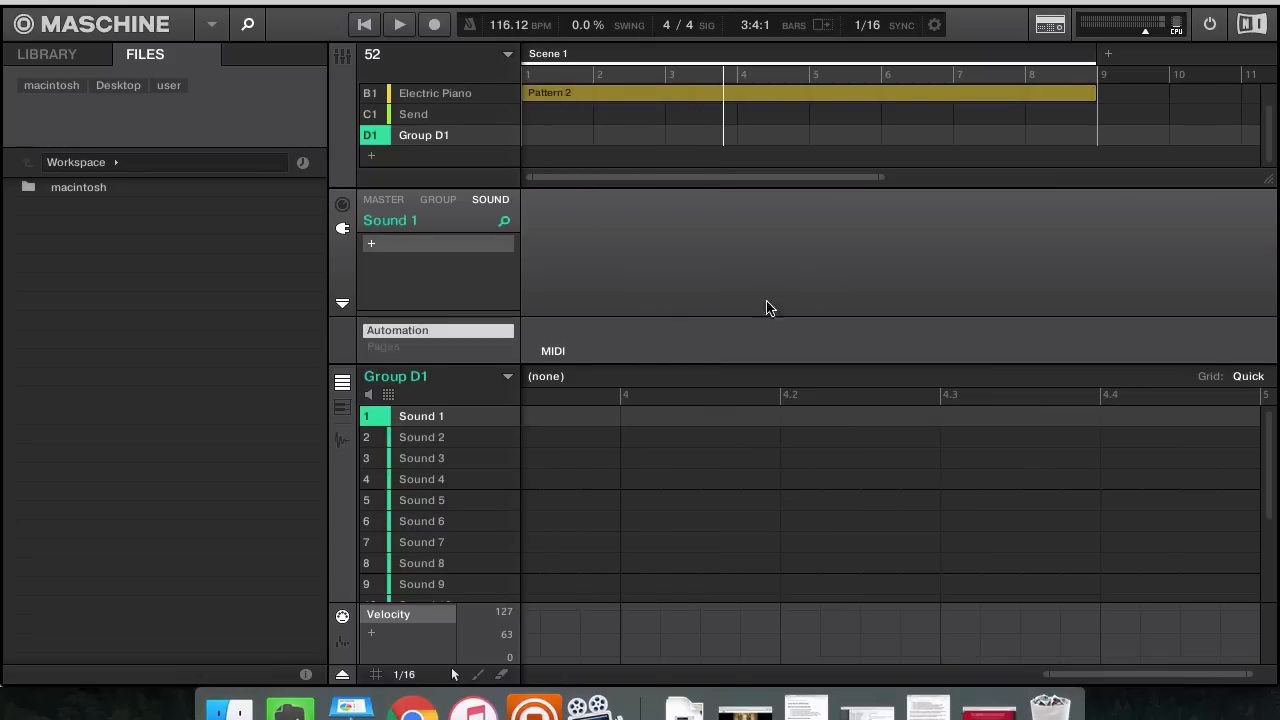
click(372, 250)
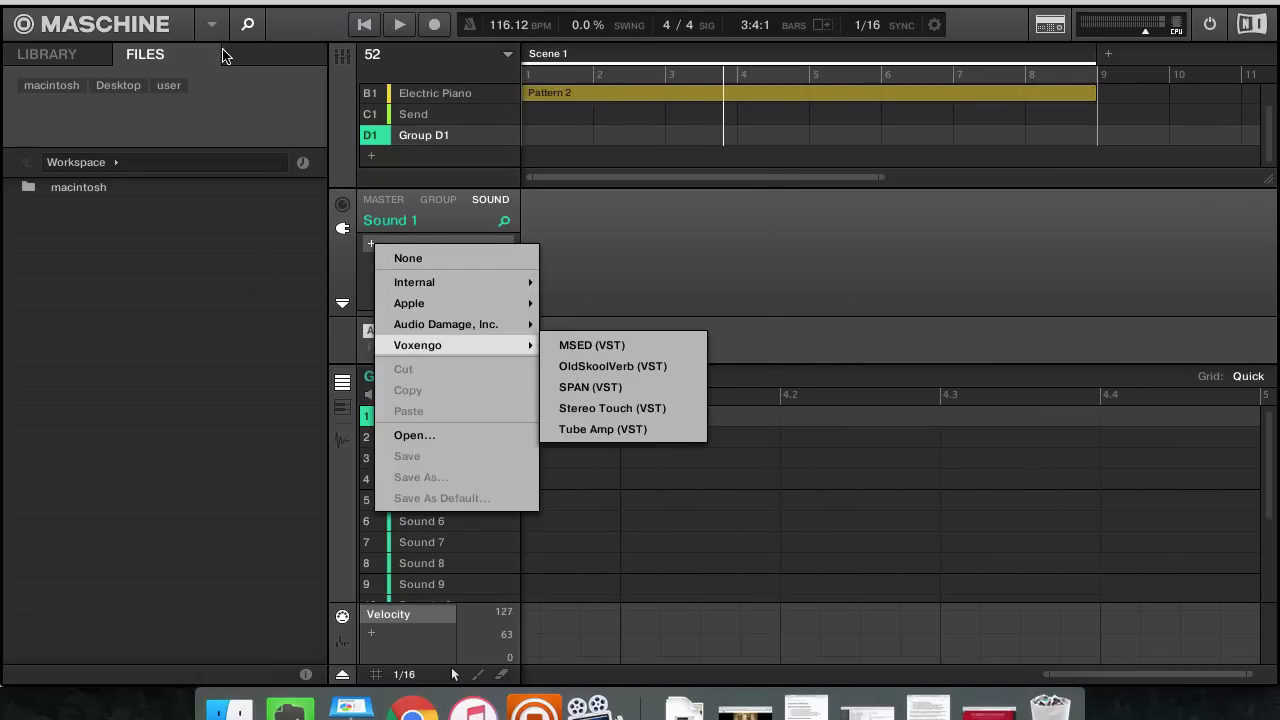
click(47, 63)
click(47, 63)
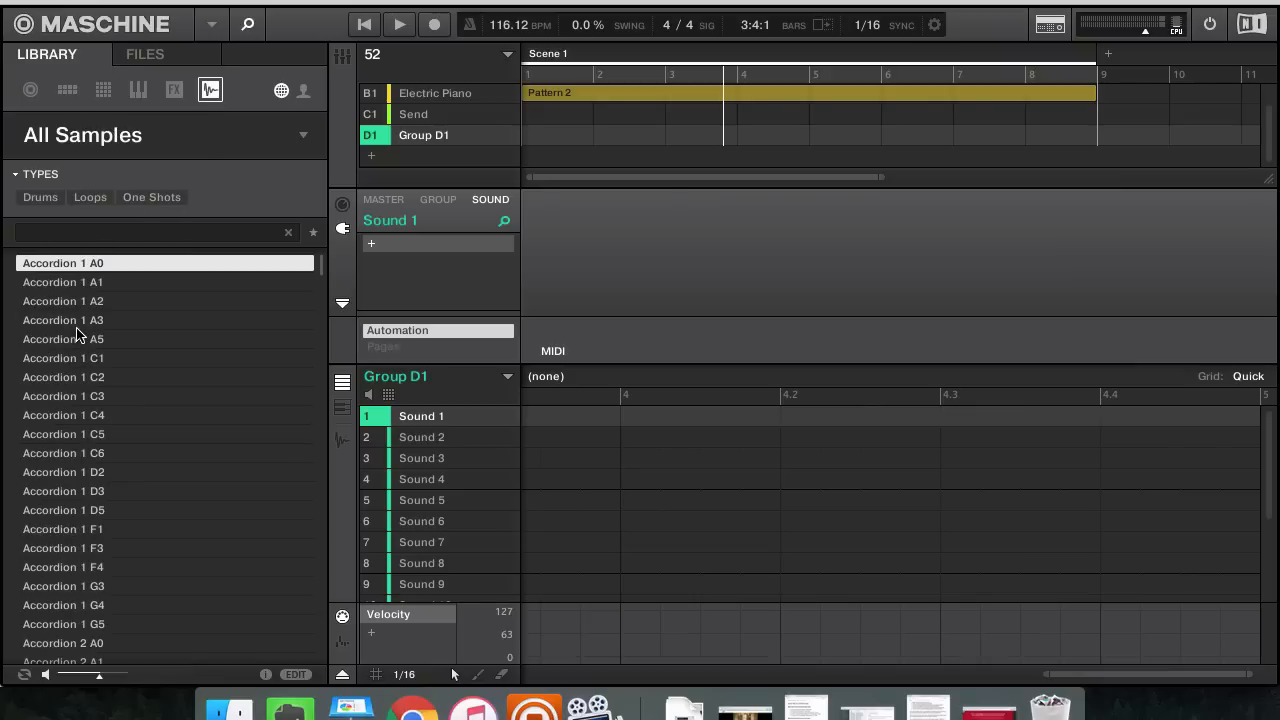
click(373, 246)
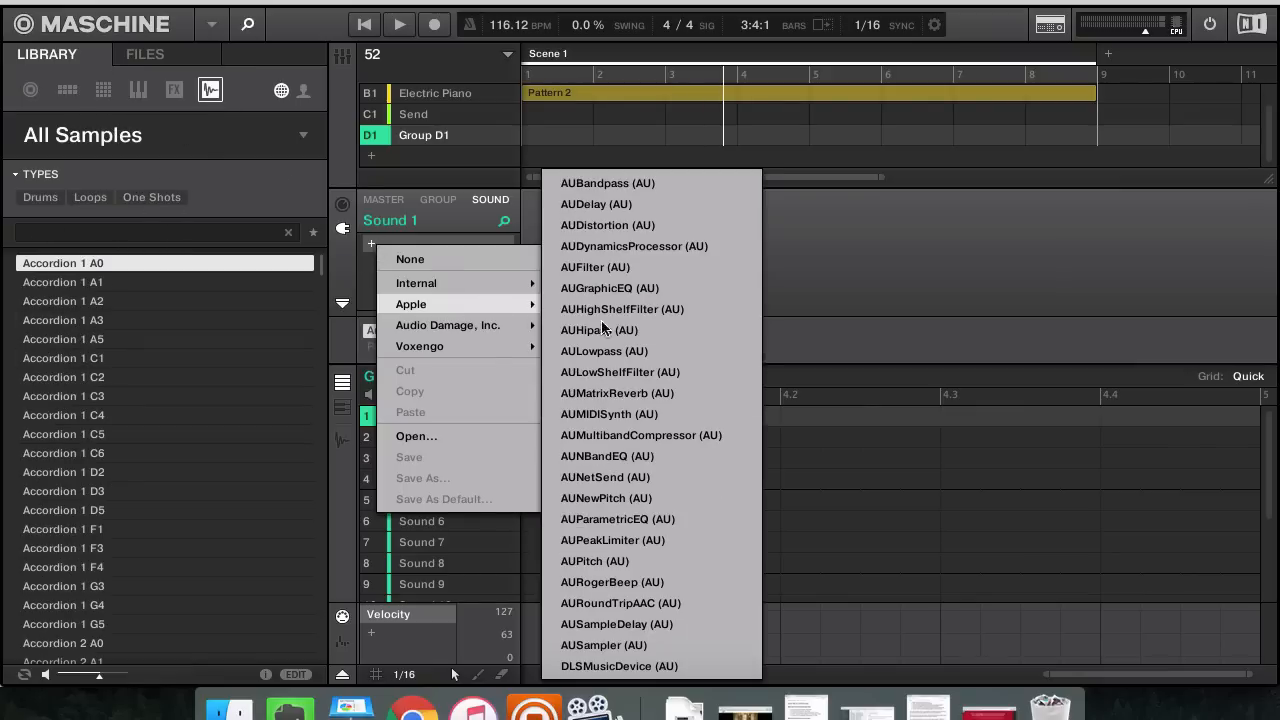
click(879, 336)
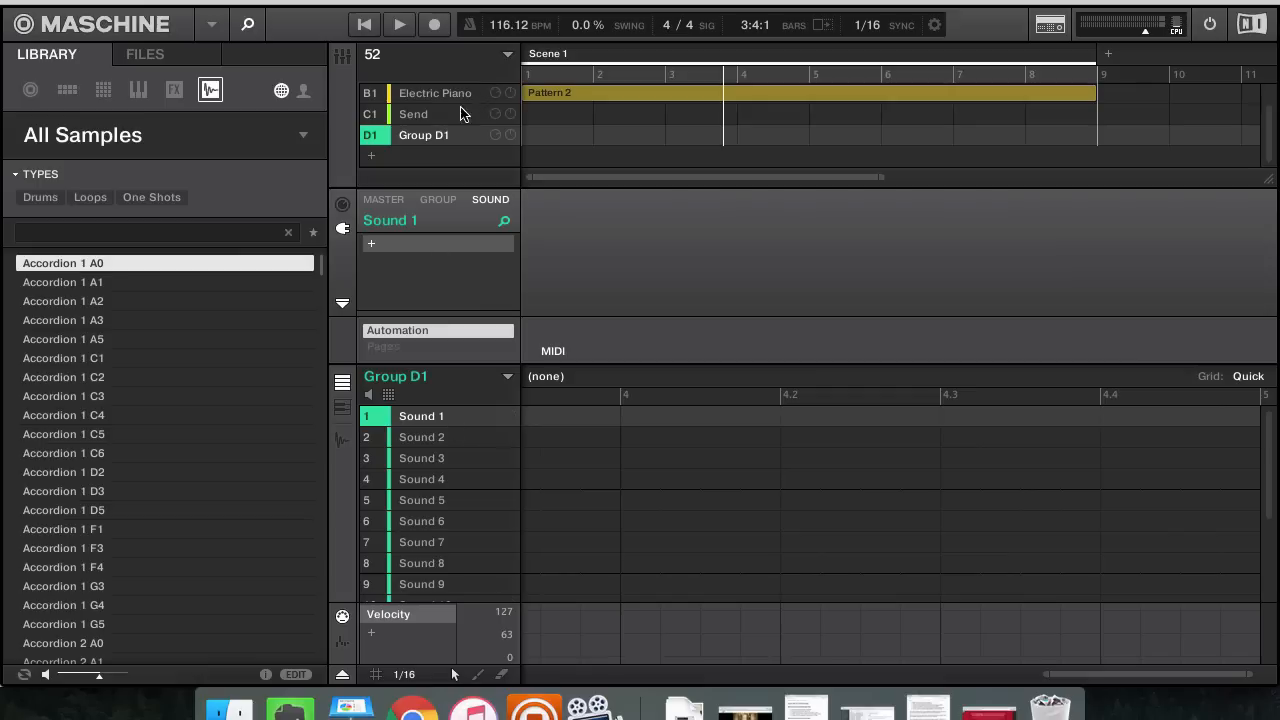
Step: Load the Bell CleanGutter sample from the library's Drums type into Sound 1 of the new group
click(446, 440)
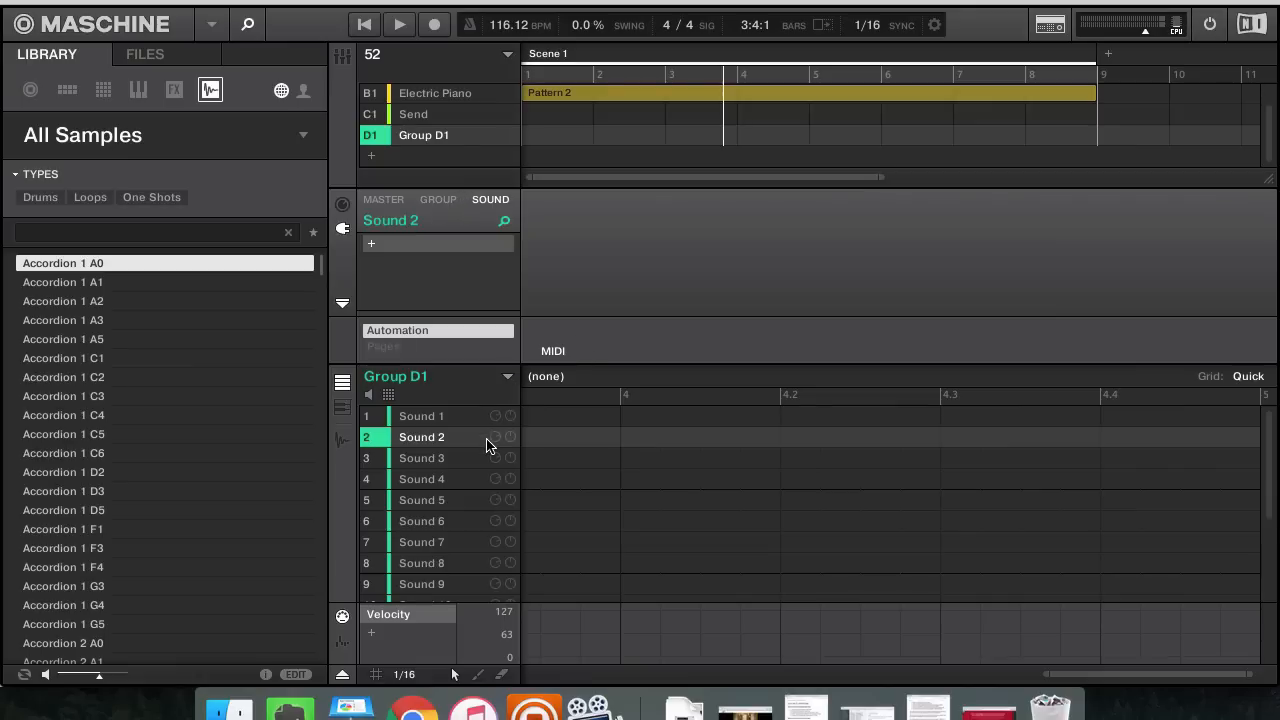
scroll(489, 444, down, 2)
scroll(470, 443, up, 2)
click(430, 419)
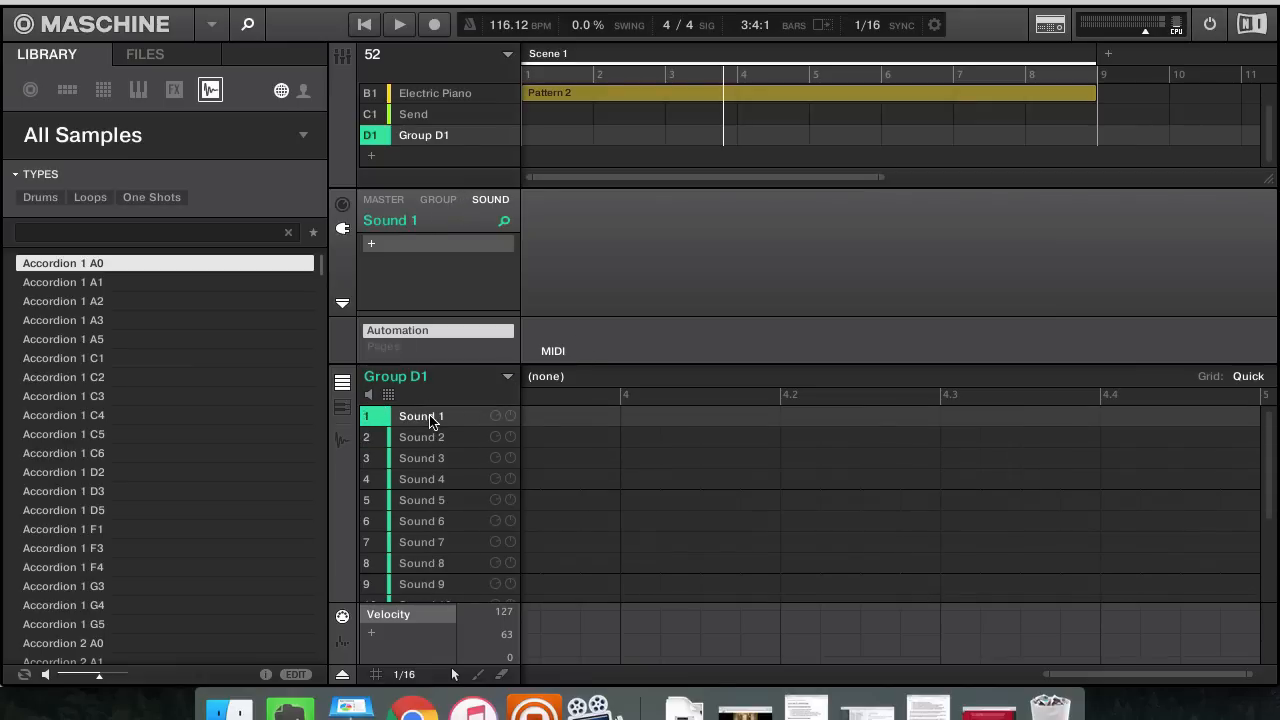
click(150, 58)
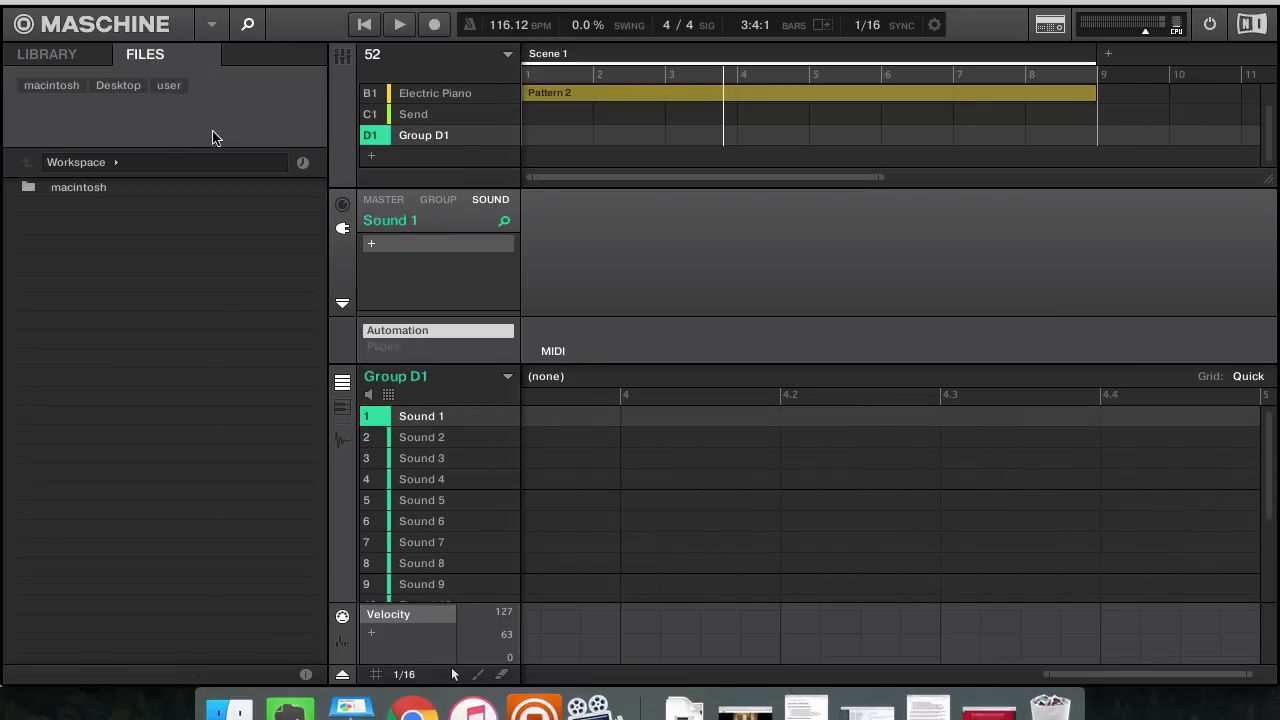
click(47, 54)
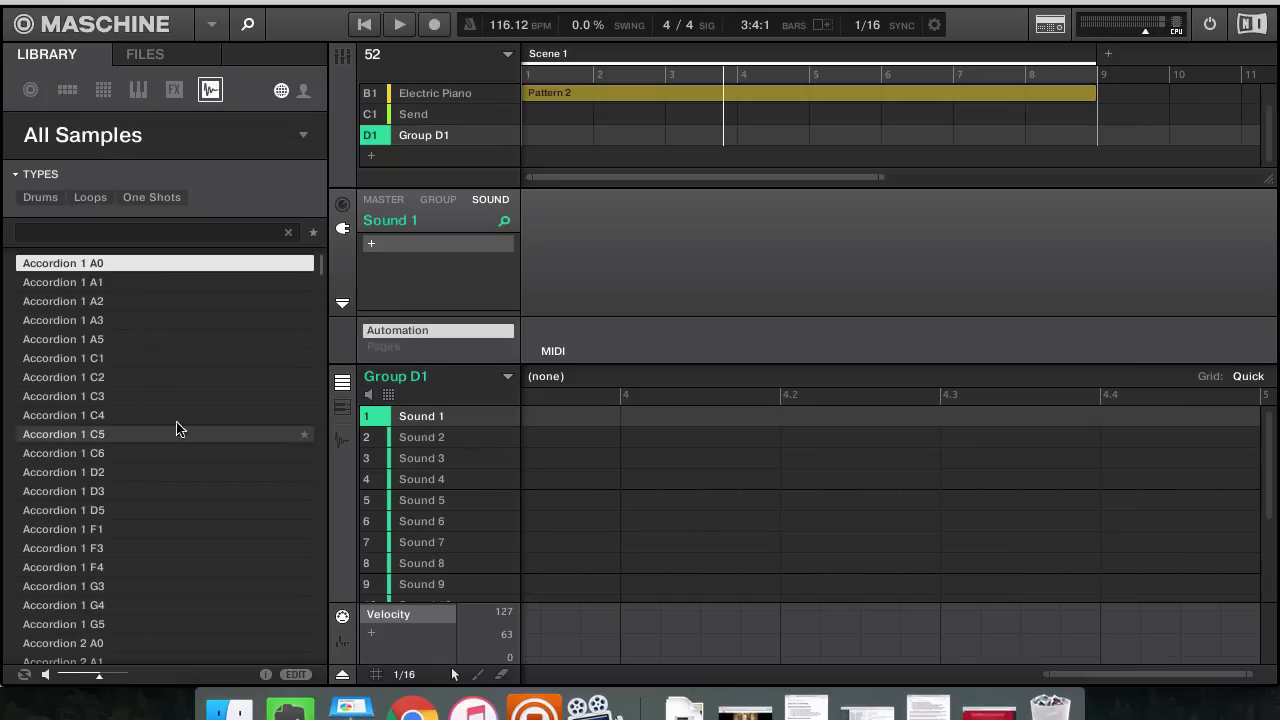
click(140, 197)
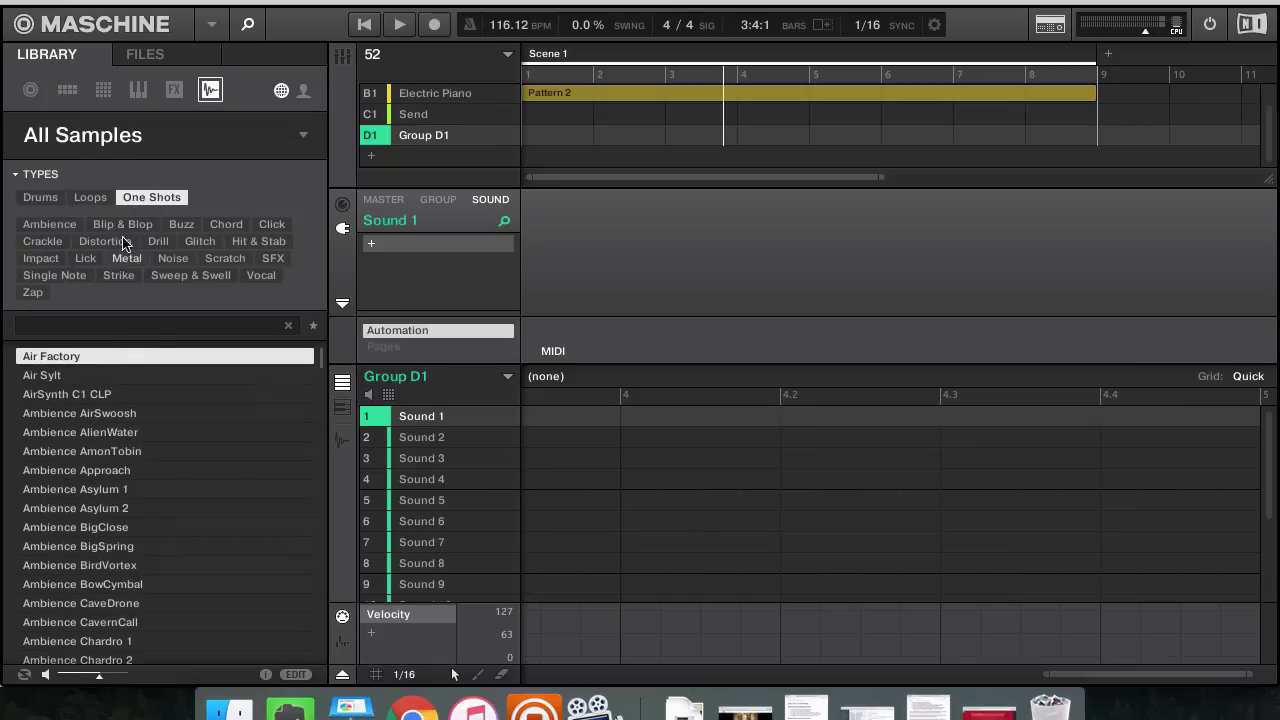
click(54, 200)
double_click(132, 440)
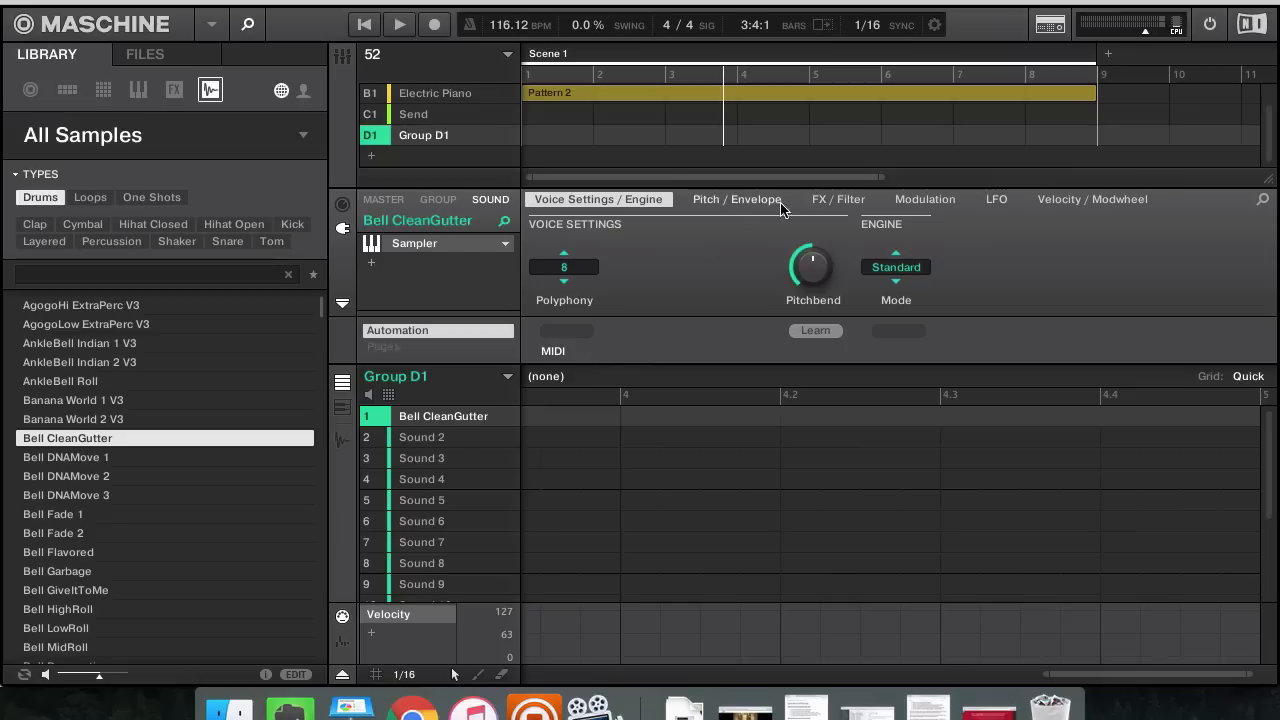
Step: Look through the sampler's parameter pages and examine the engine mode options under Voice Settings / Engine
click(725, 205)
click(846, 201)
click(905, 202)
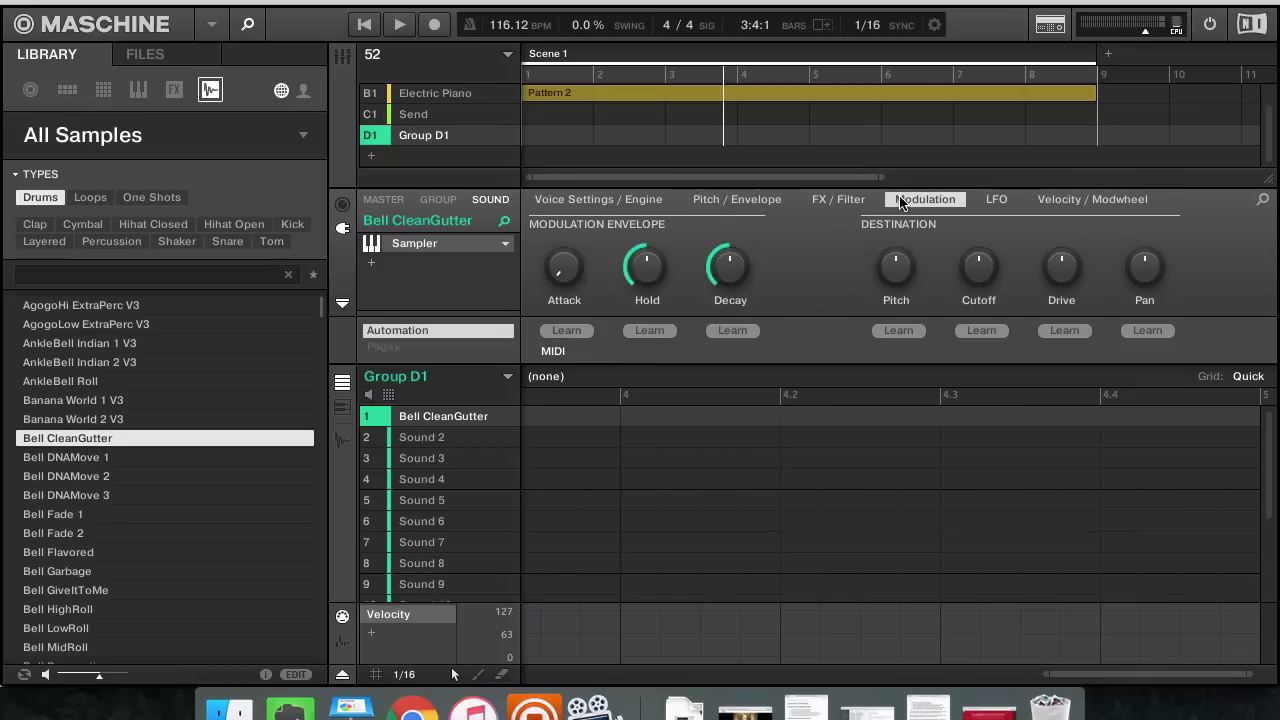
click(1010, 200)
click(1066, 201)
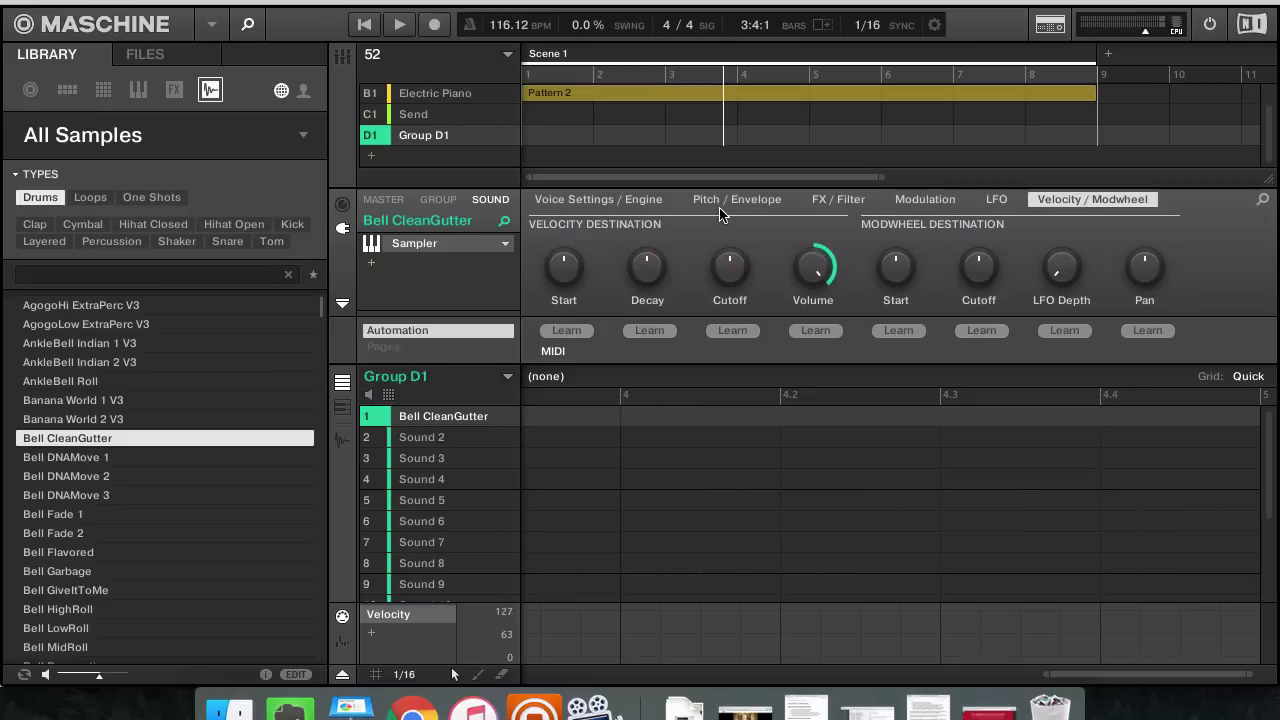
click(581, 202)
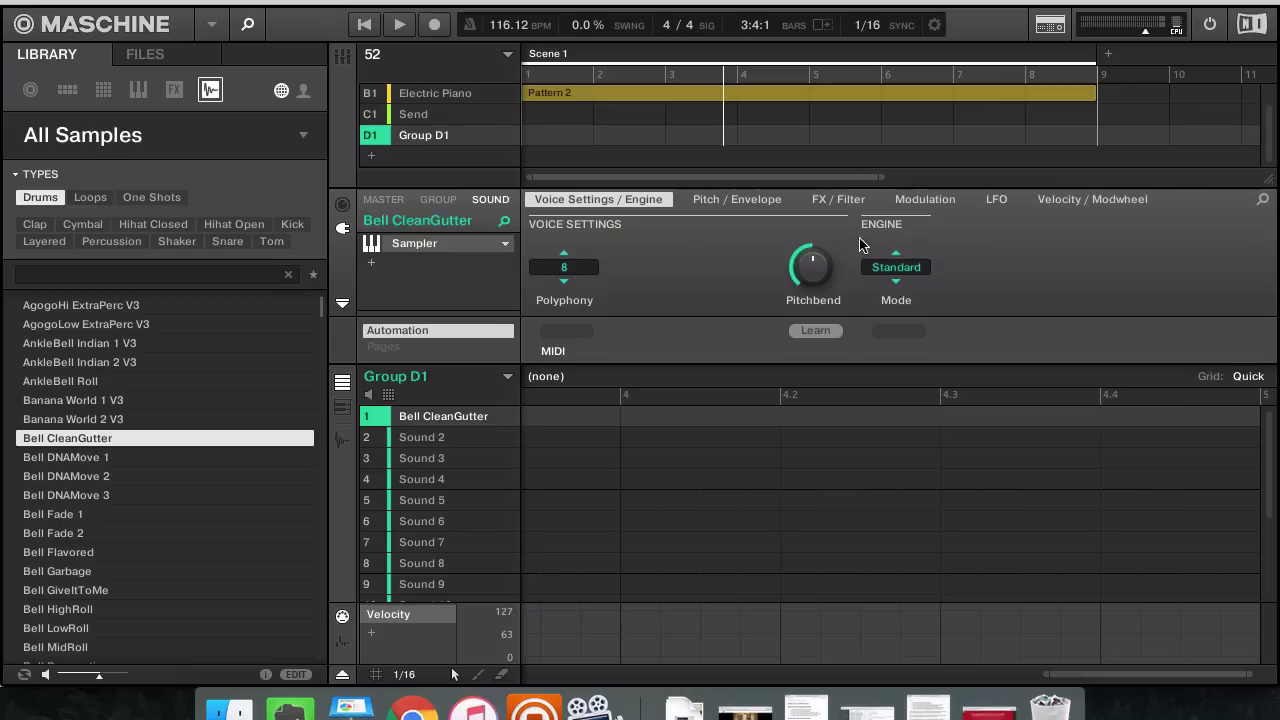
click(911, 268)
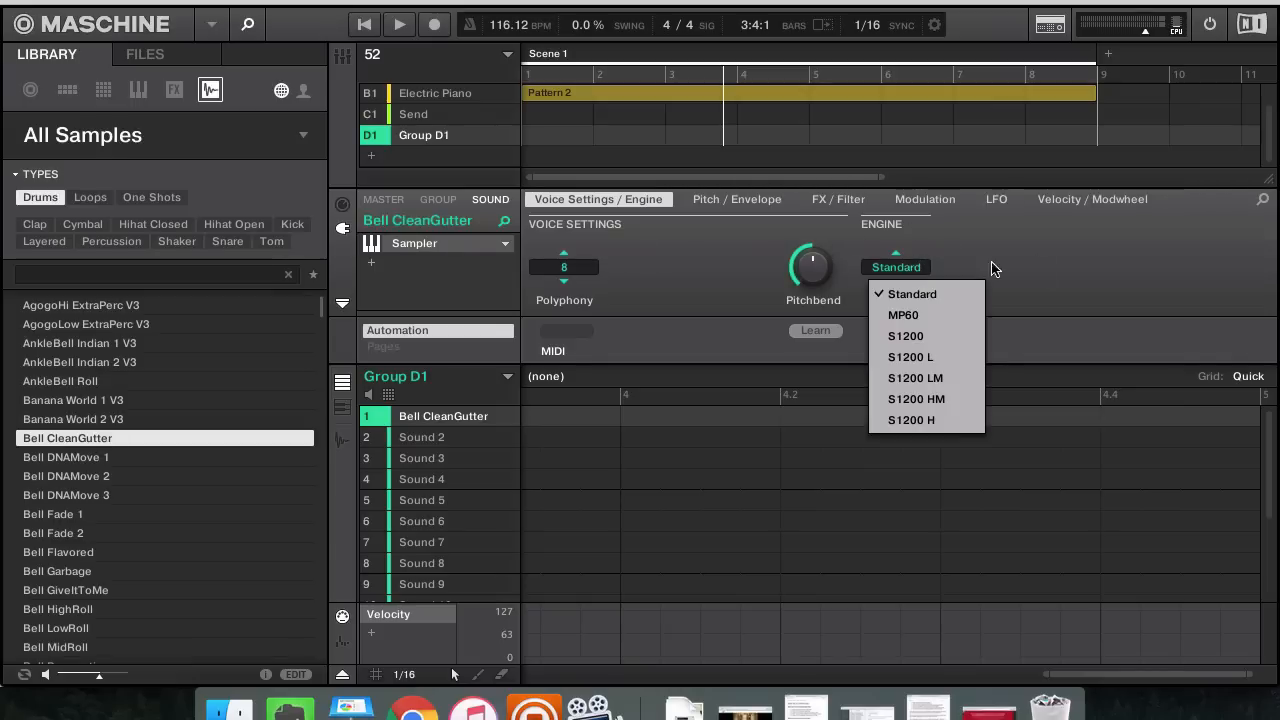
click(996, 266)
Step: Lower the Bell CleanGutter sample's Tune in the sampler's Pitch / Envelope settings
click(737, 200)
mouse_move(561, 272)
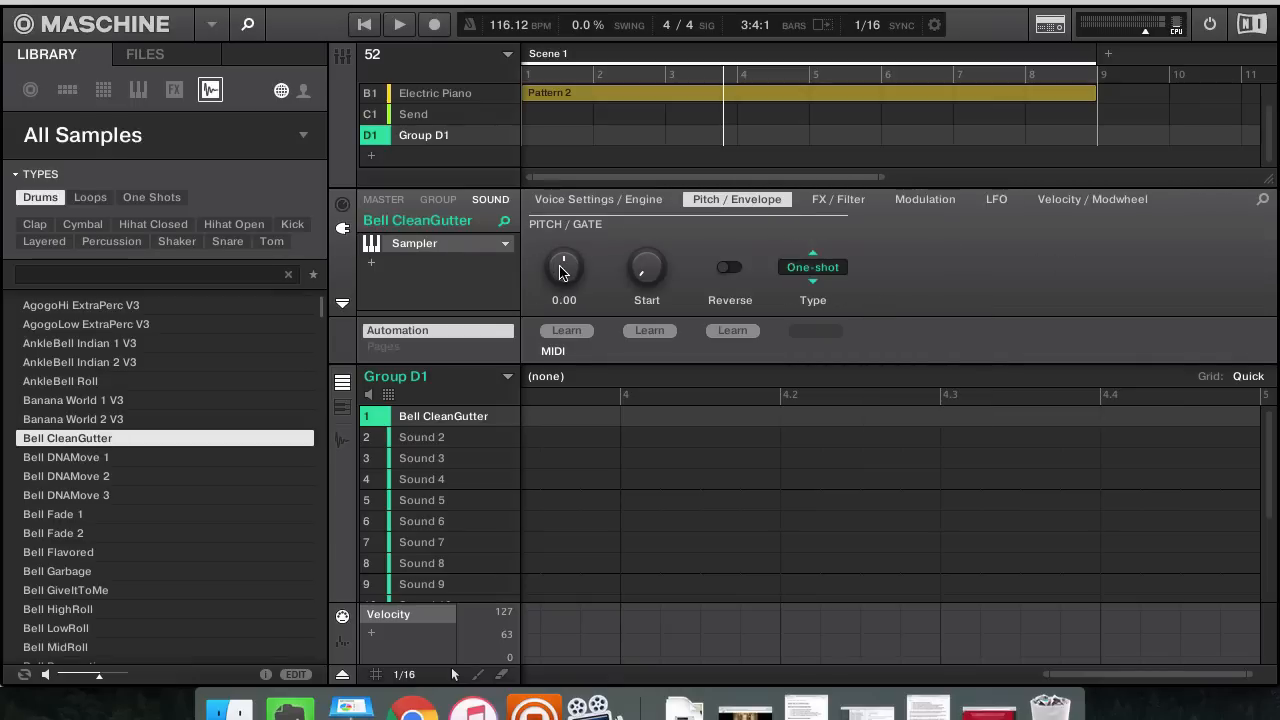
scroll(561, 272, up, 10)
scroll(561, 272, down, 15)
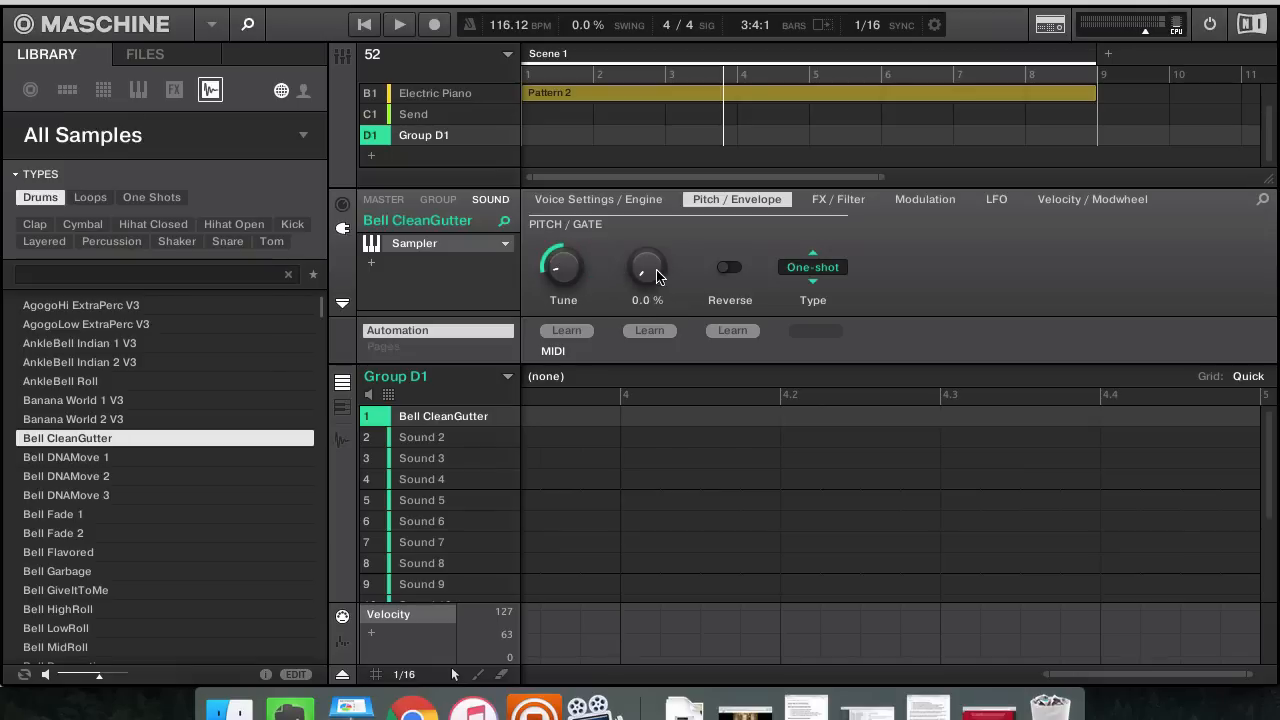
Step: Examine the sampler's envelope Type options and its FX and Filter settings
click(840, 267)
click(945, 286)
click(838, 270)
click(924, 242)
click(848, 205)
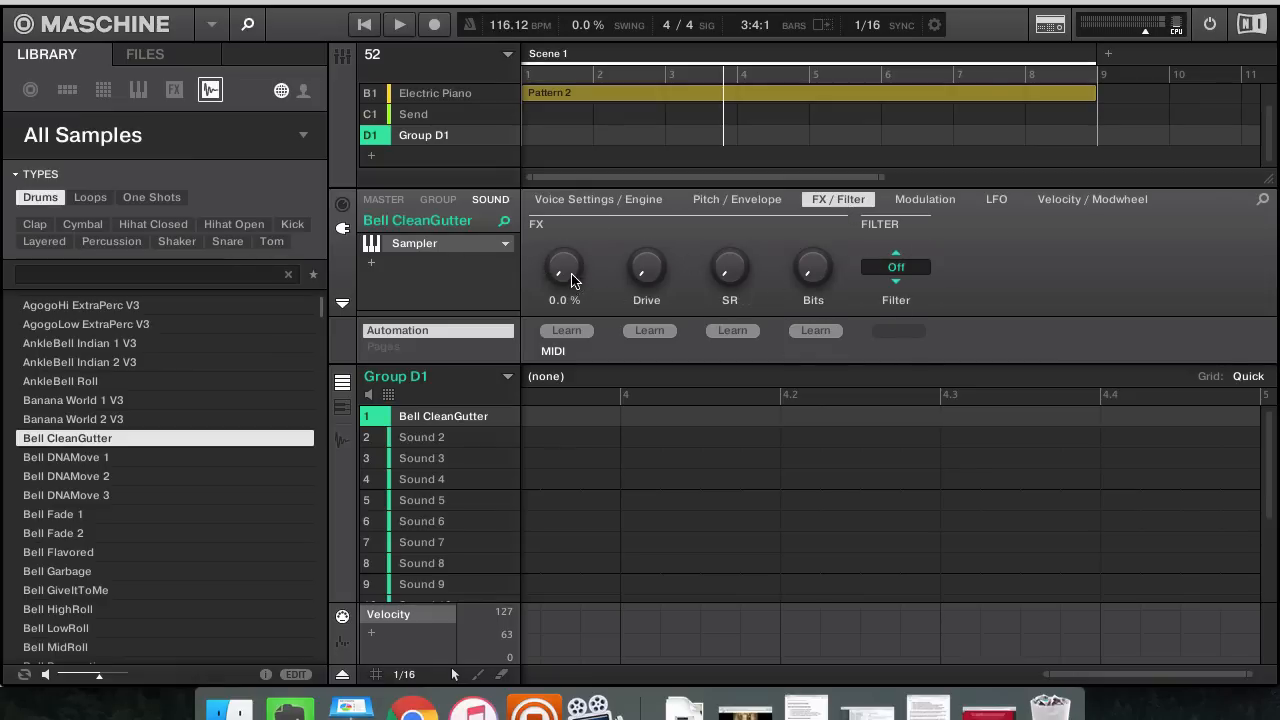
mouse_move(632, 268)
click(916, 267)
click(991, 258)
Step: Review the sampler's Modulation, LFO and Velocity / Modwheel settings, return to Voice Settings / Engine, and briefly play the scene
click(930, 201)
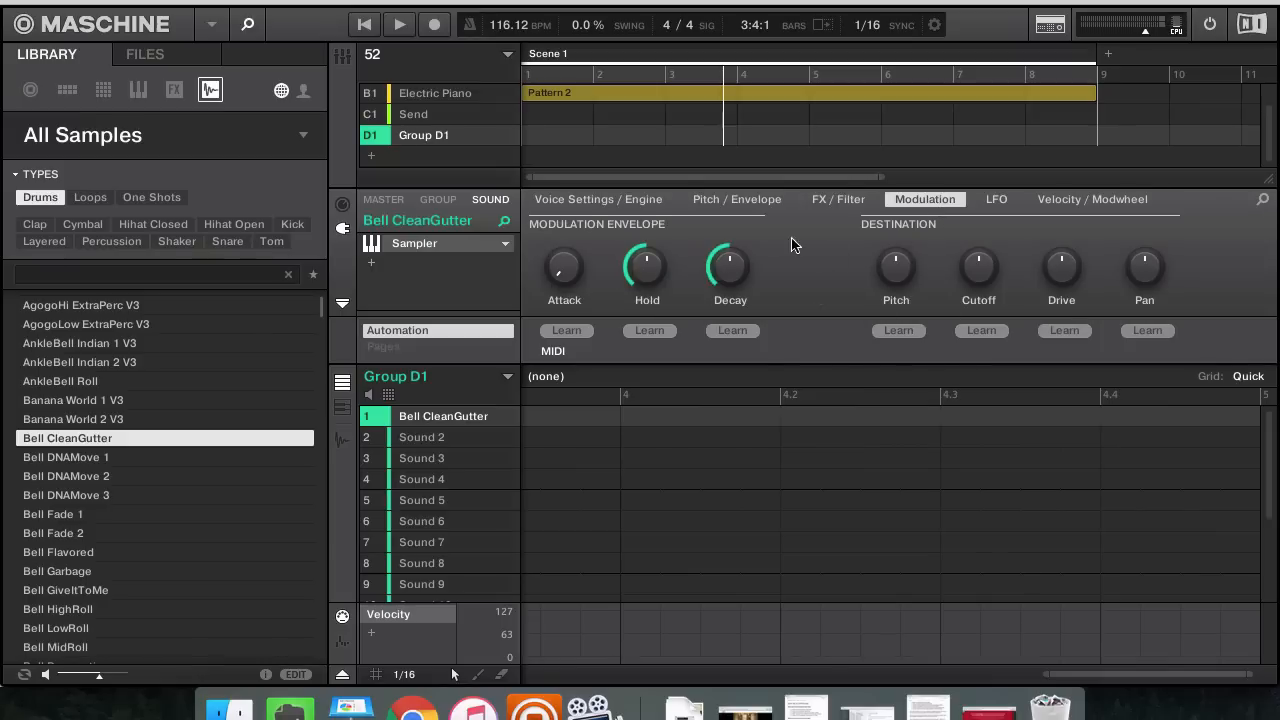
click(996, 200)
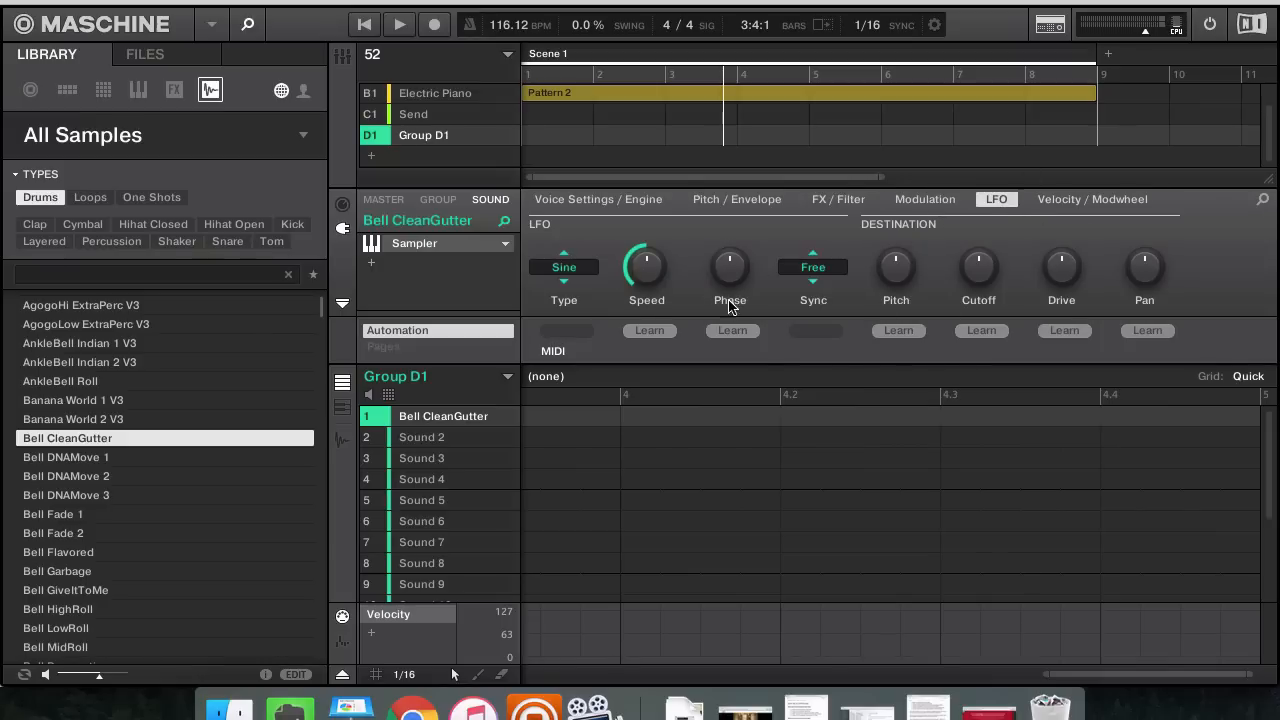
click(1093, 200)
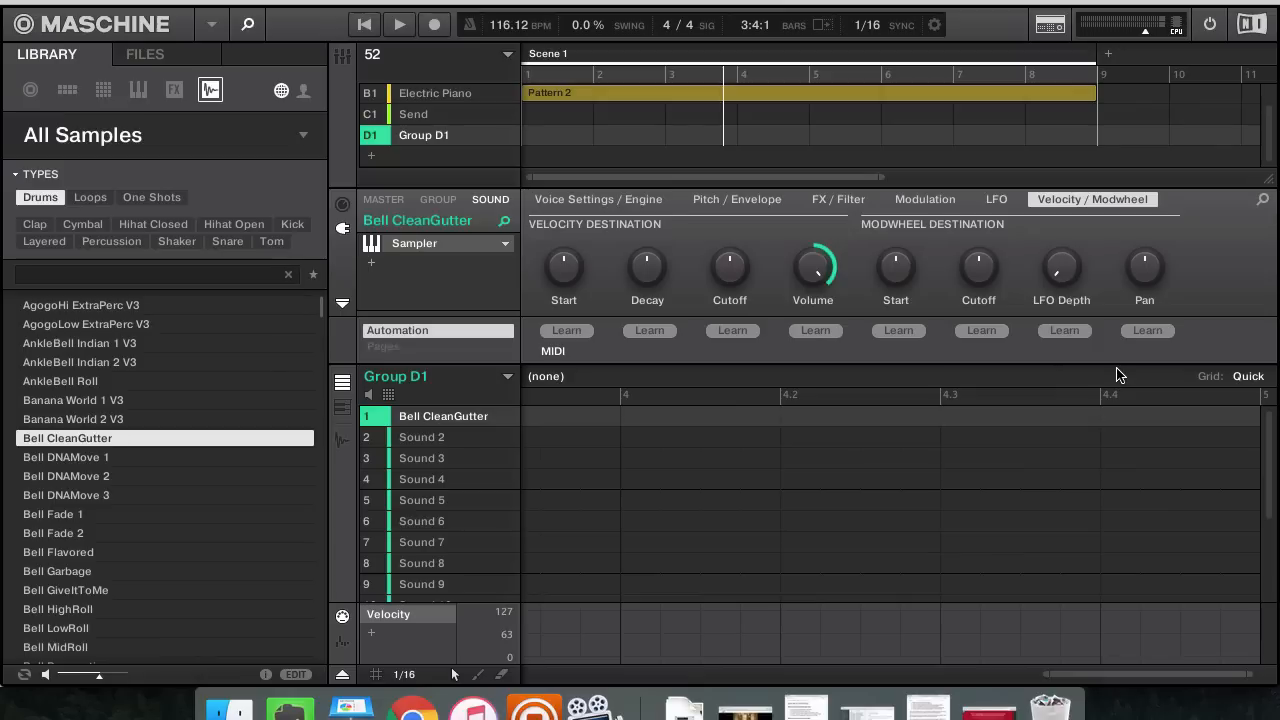
click(720, 200)
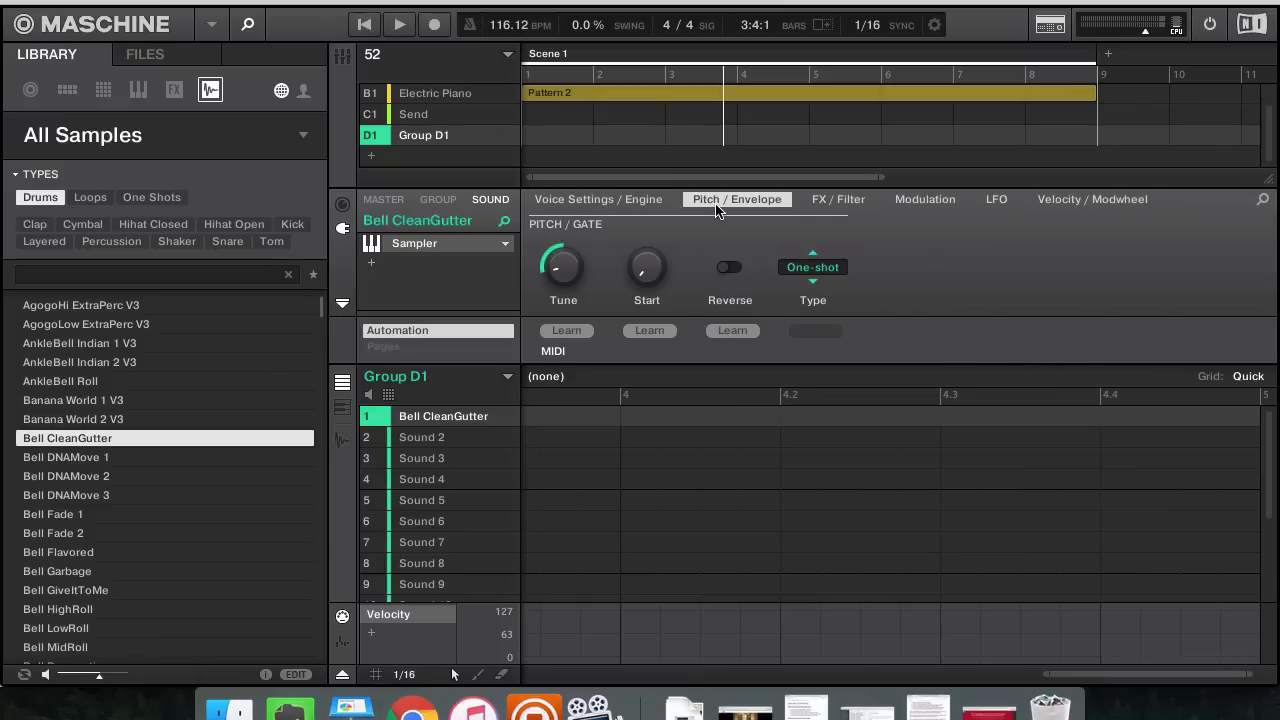
click(590, 202)
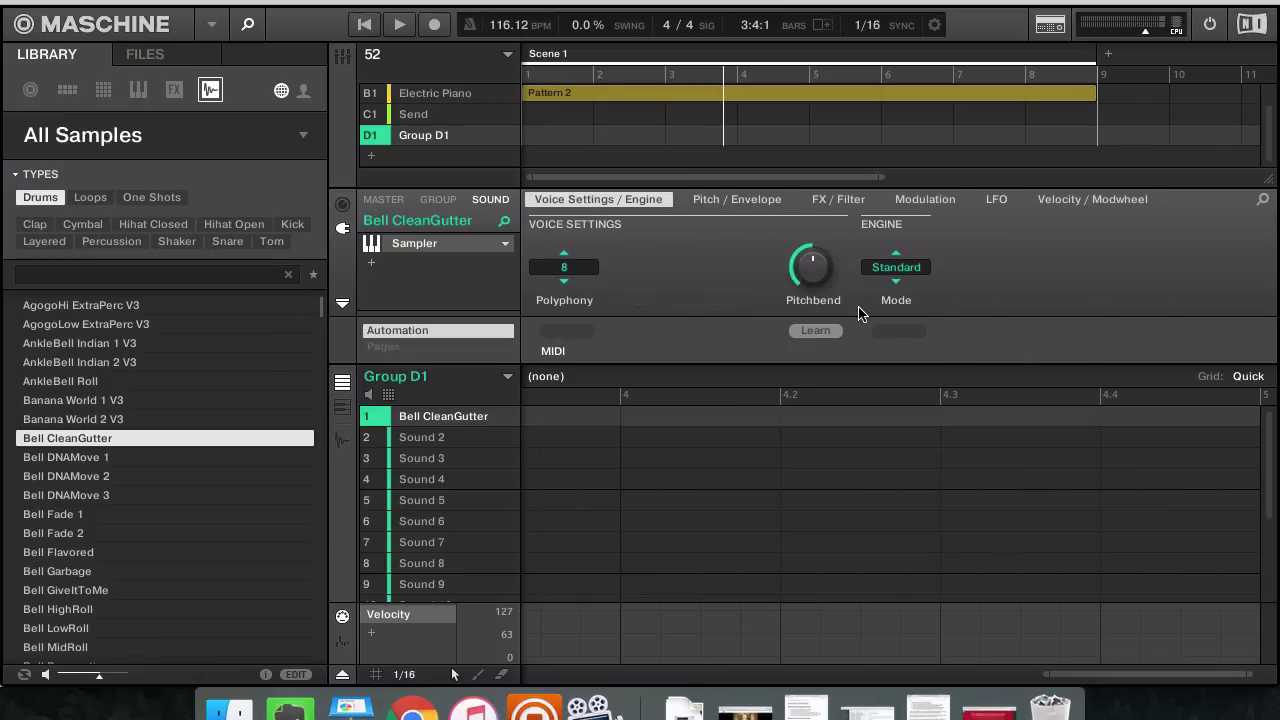
key(space)
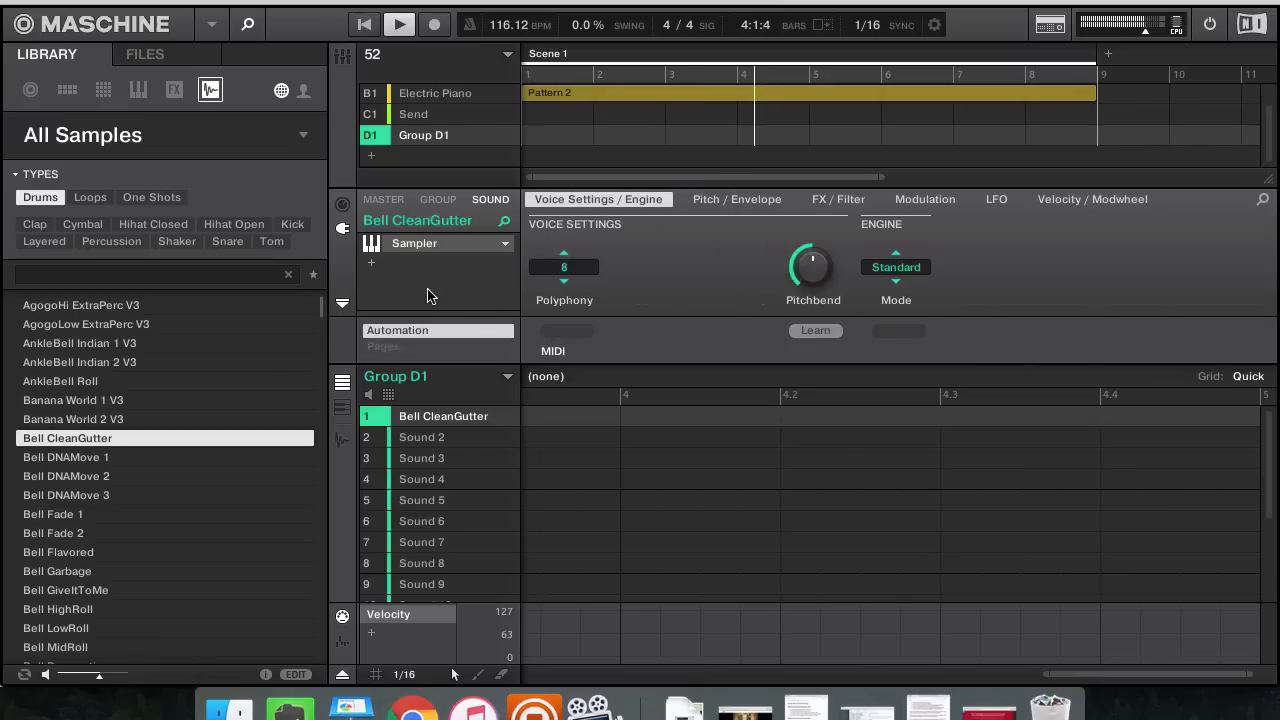
key(space)
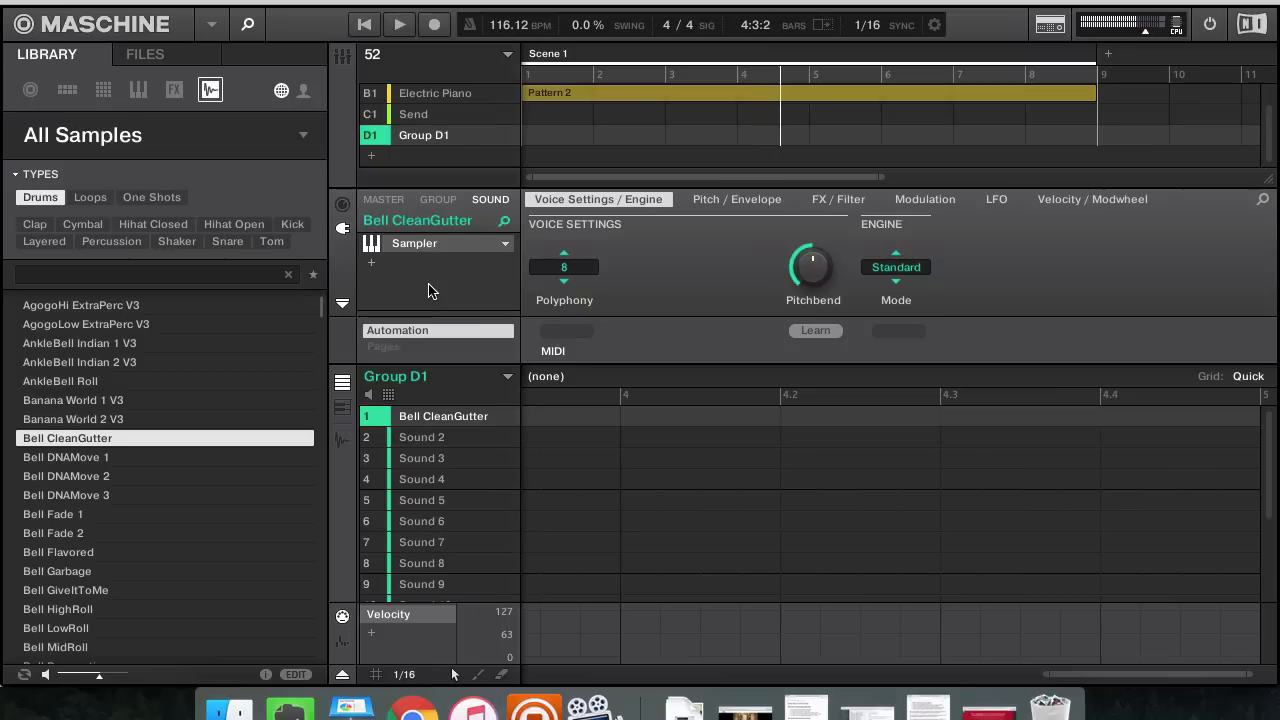
Step: Add the internal Chorus effect after the Sampler on the Bell CleanGutter sound
click(371, 263)
click(690, 284)
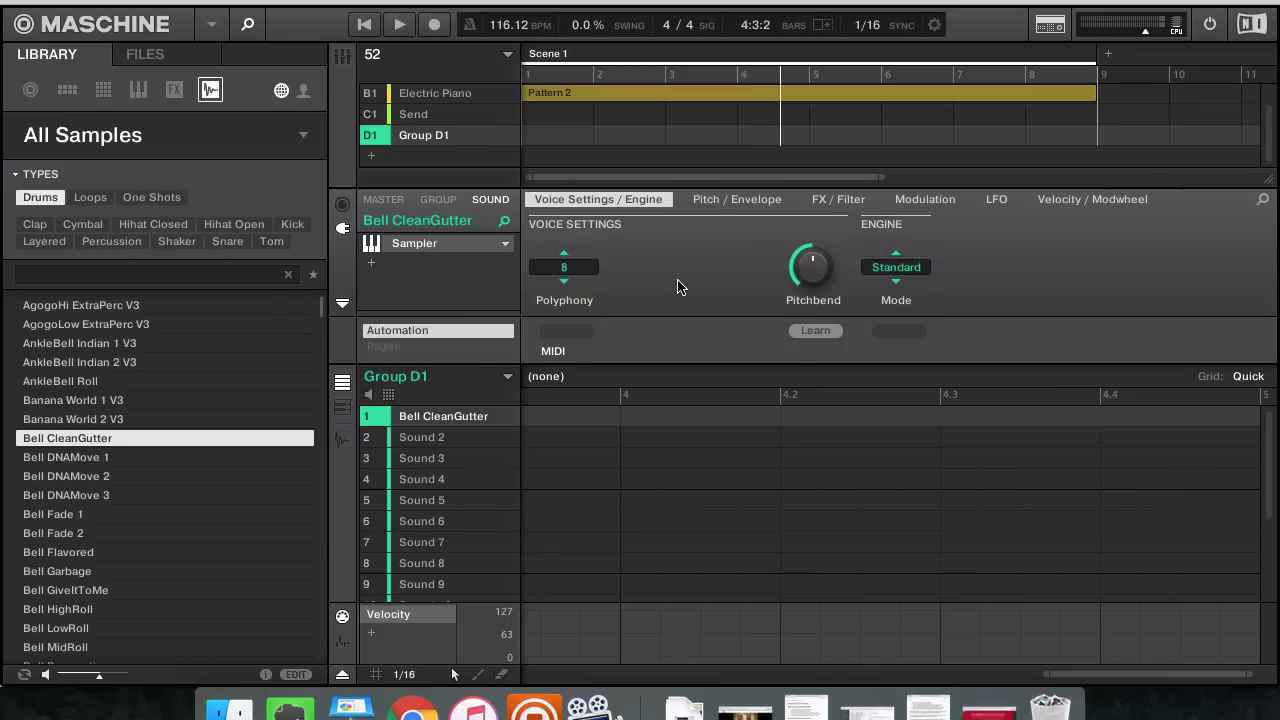
click(374, 263)
mouse_move(464, 296)
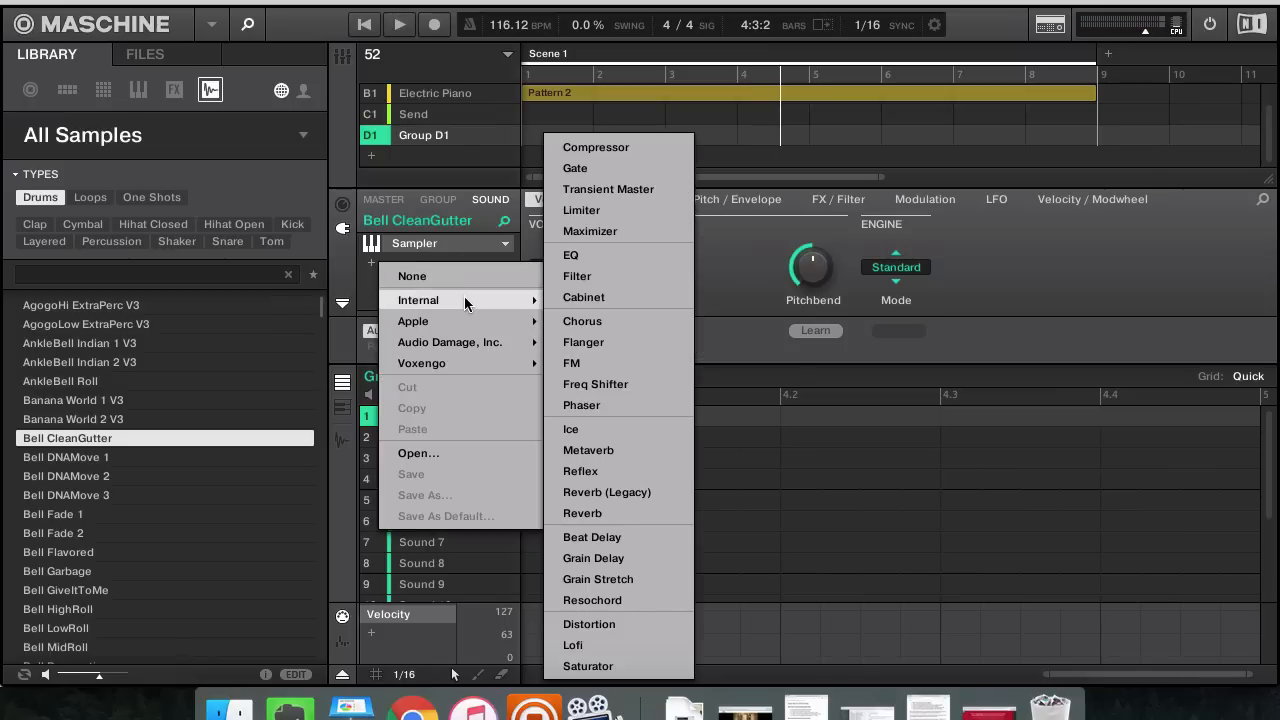
click(647, 321)
Step: Add the internal Ice effect after the Chorus on the Bell CleanGutter sound
click(384, 280)
mouse_move(464, 318)
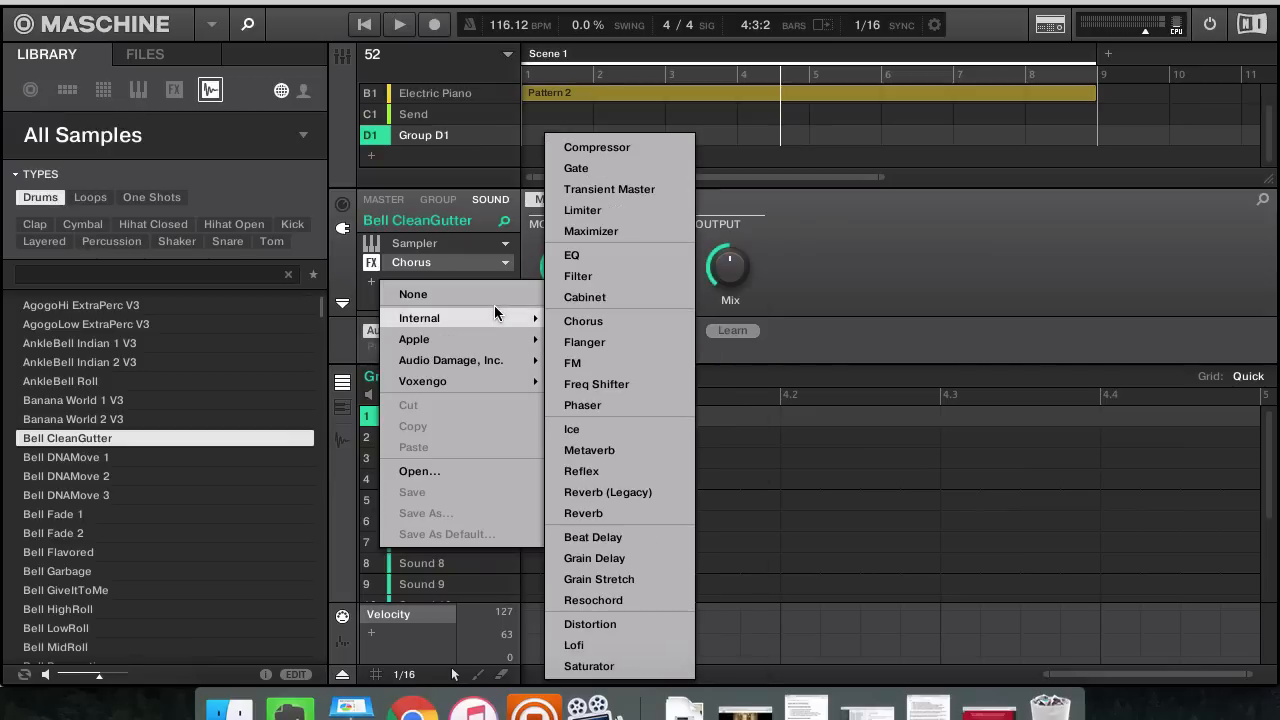
click(571, 429)
click(384, 298)
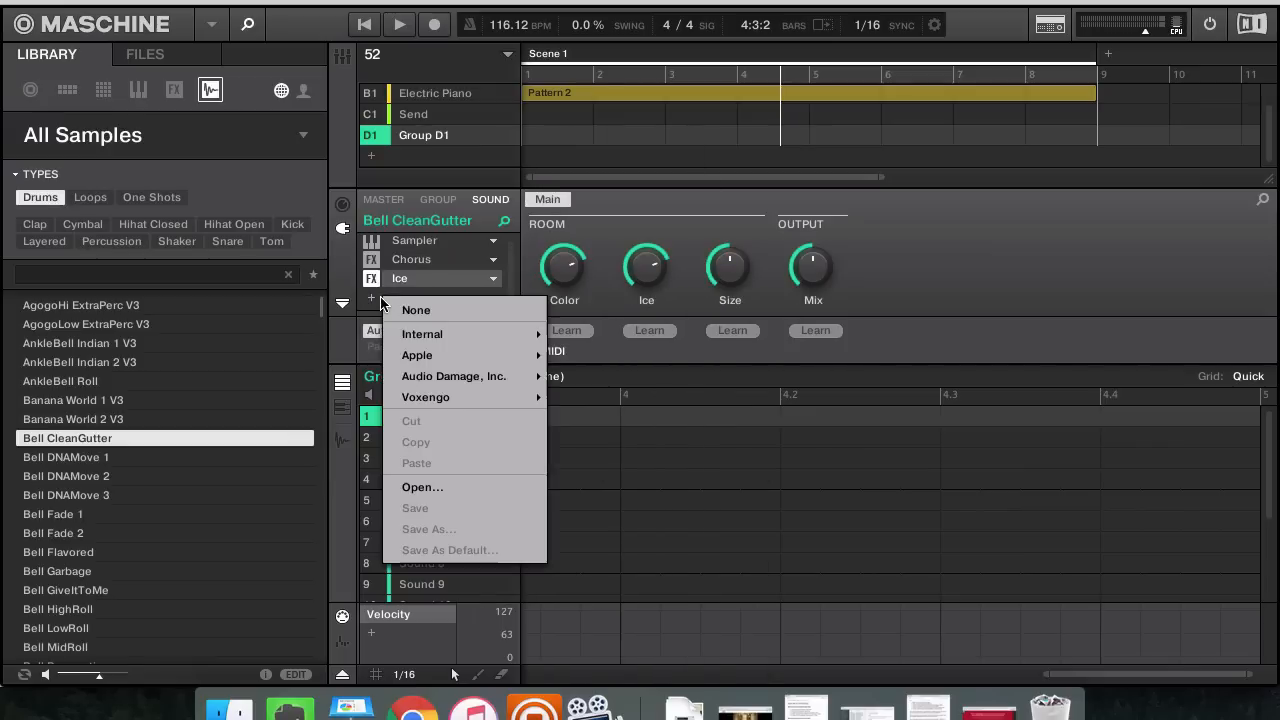
mouse_move(468, 355)
click(1104, 506)
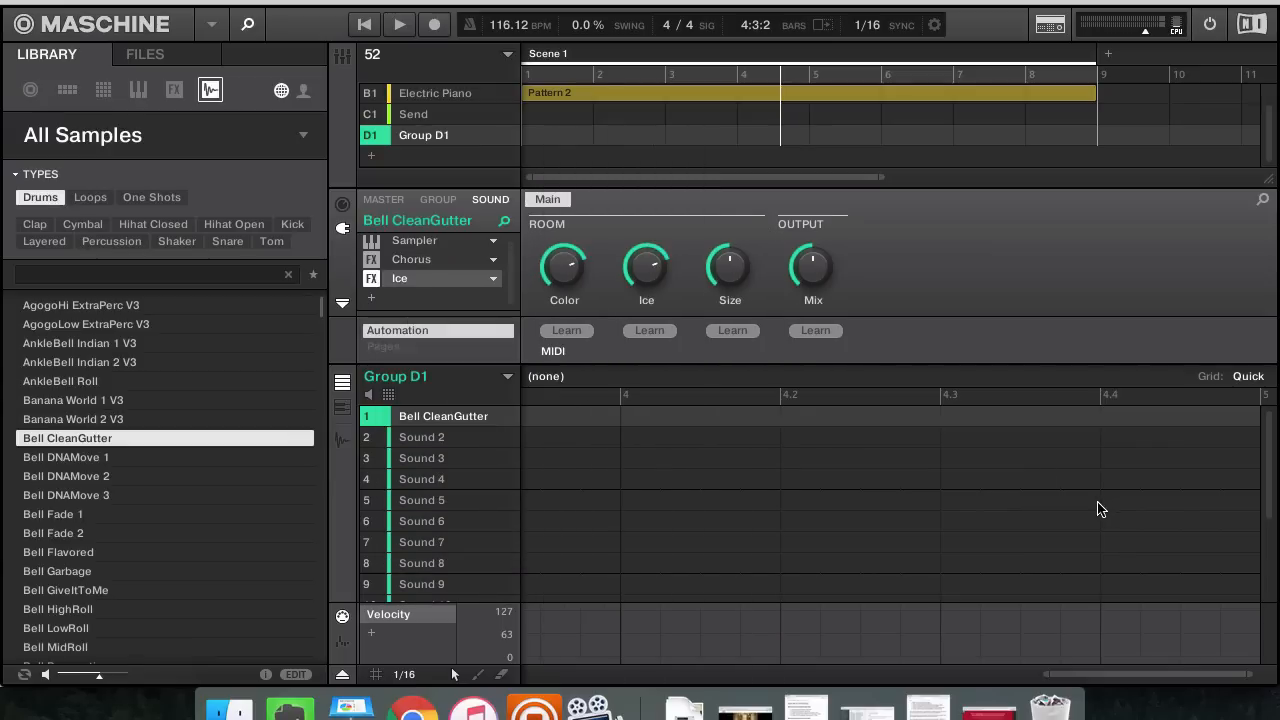
Step: Remove the Ice and Chorus effects from the Bell CleanGutter sound, keeping only the Sampler in its chain
click(493, 278)
click(518, 286)
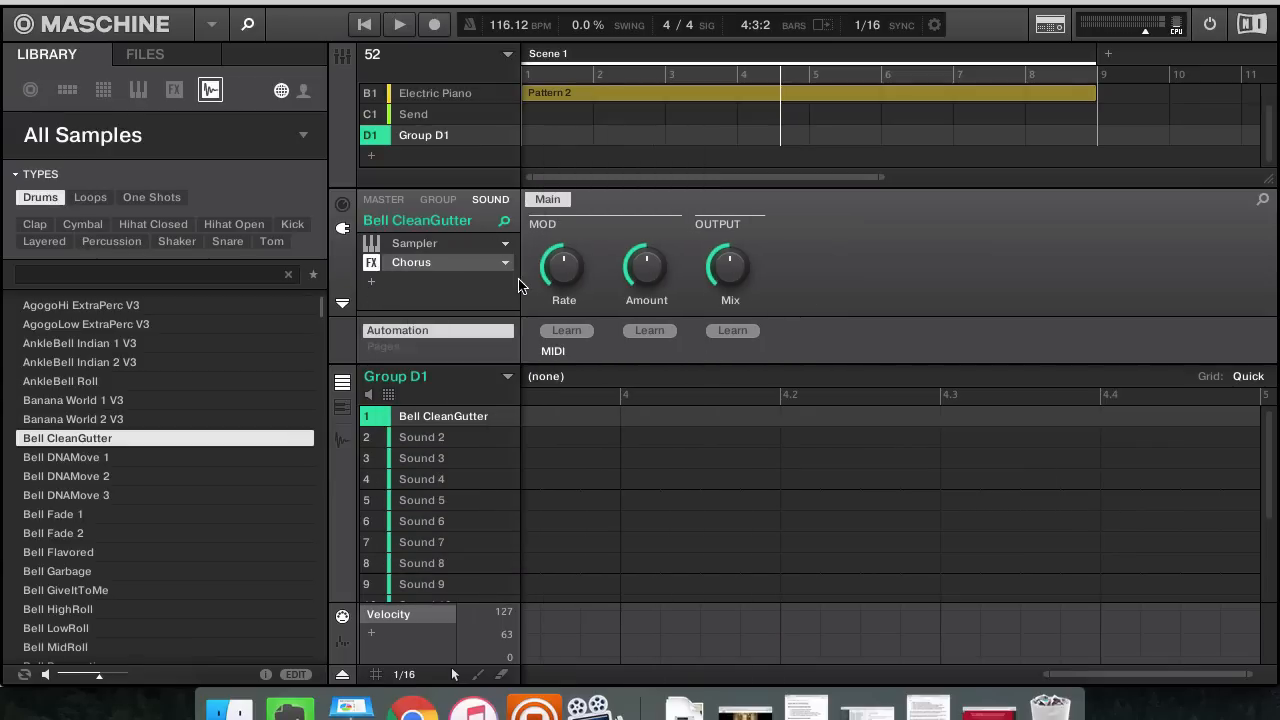
click(505, 262)
click(1000, 252)
click(410, 245)
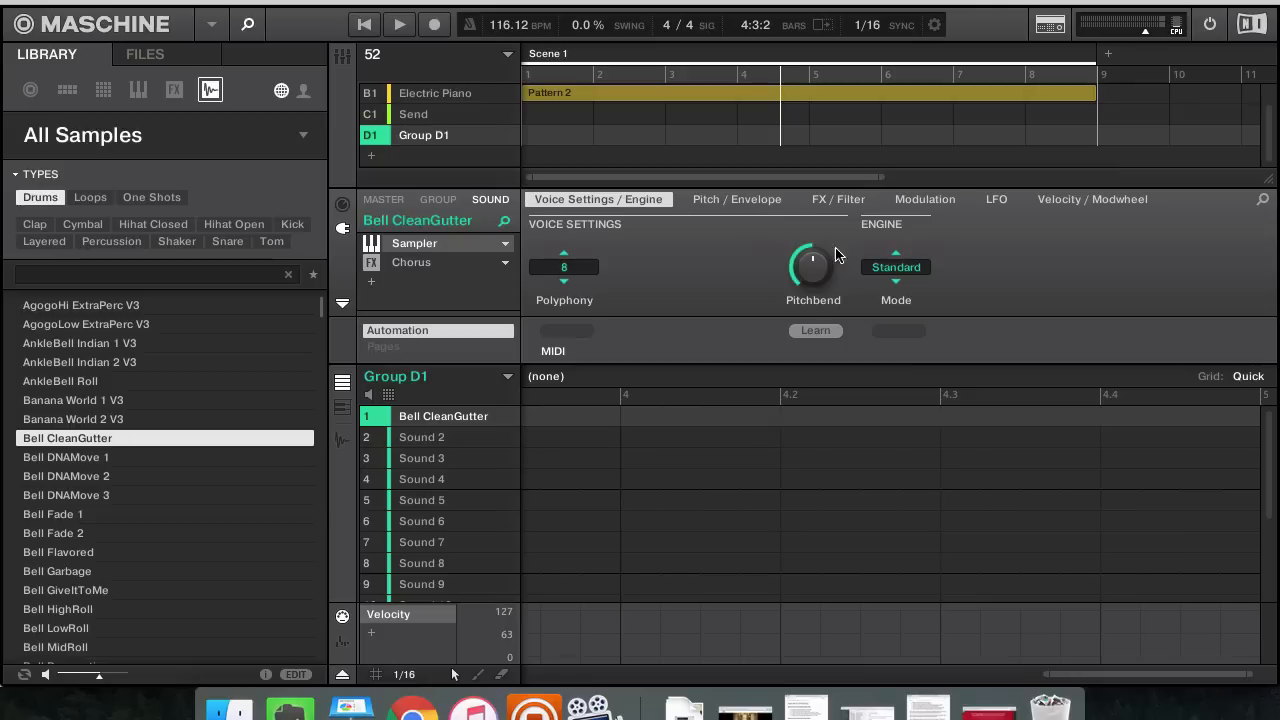
click(505, 266)
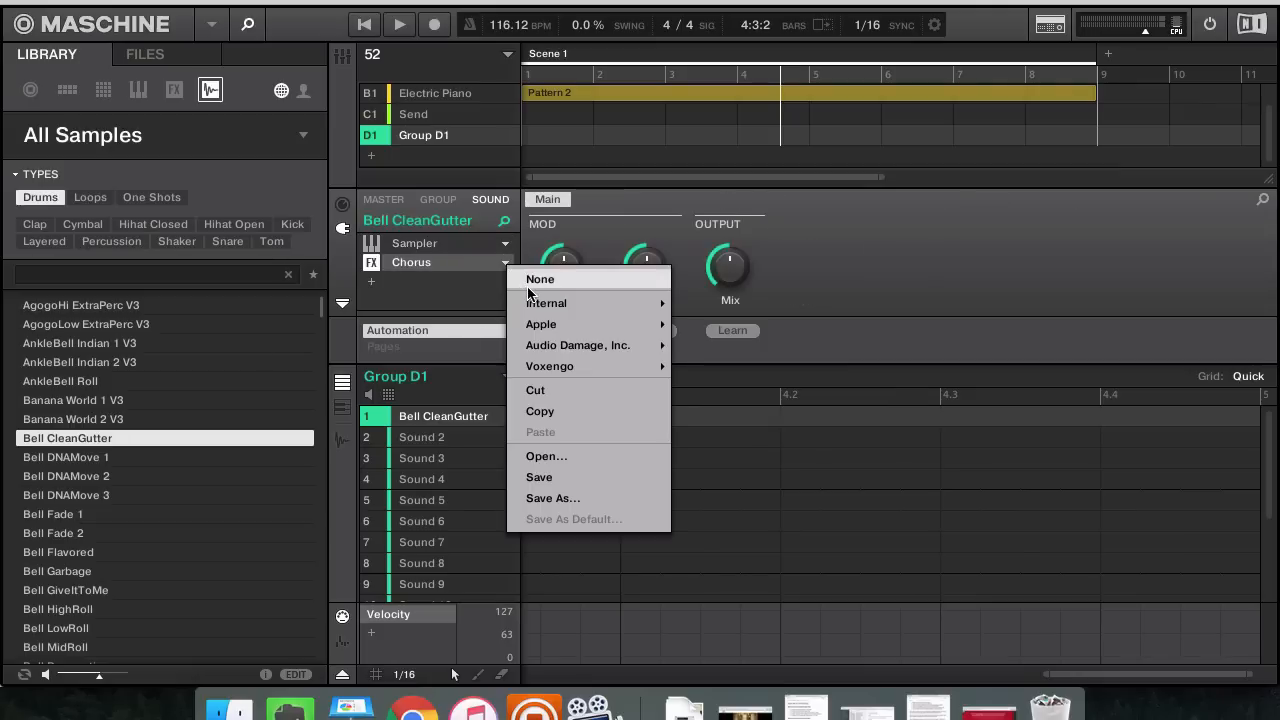
click(534, 284)
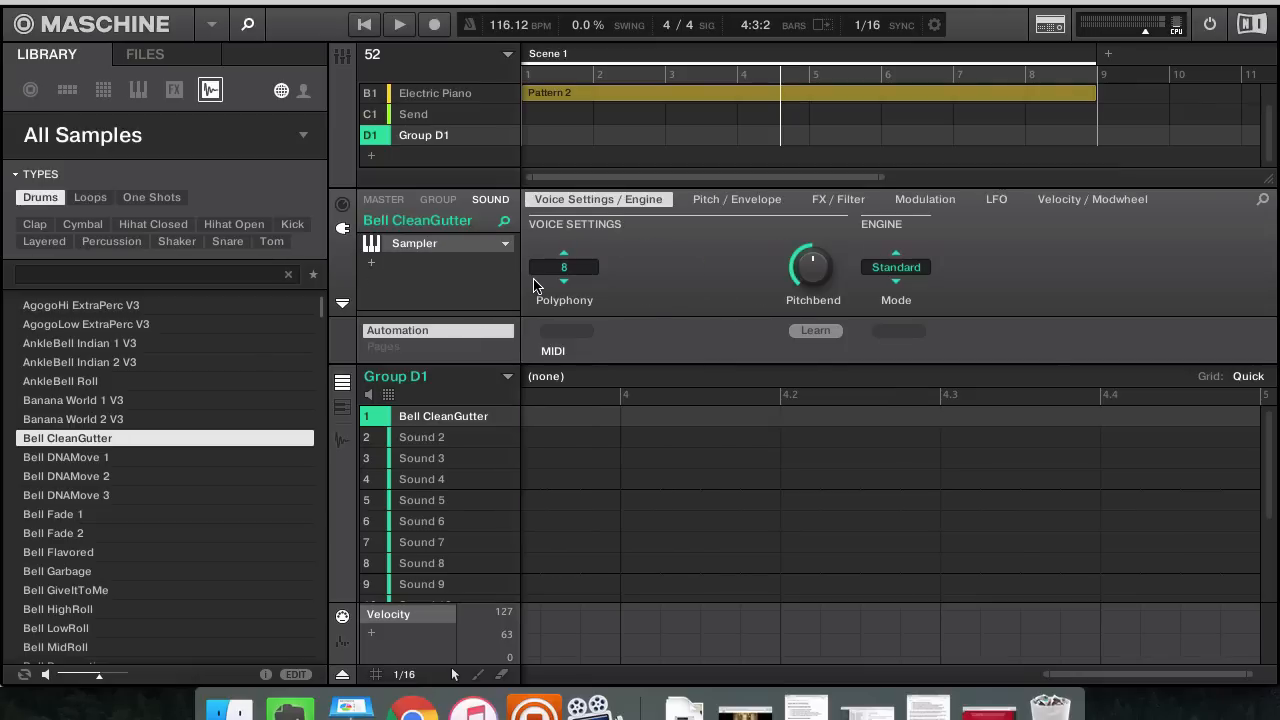
Step: Show the group-level plug-in chain of Group D1 and rename the group as Drums
click(441, 206)
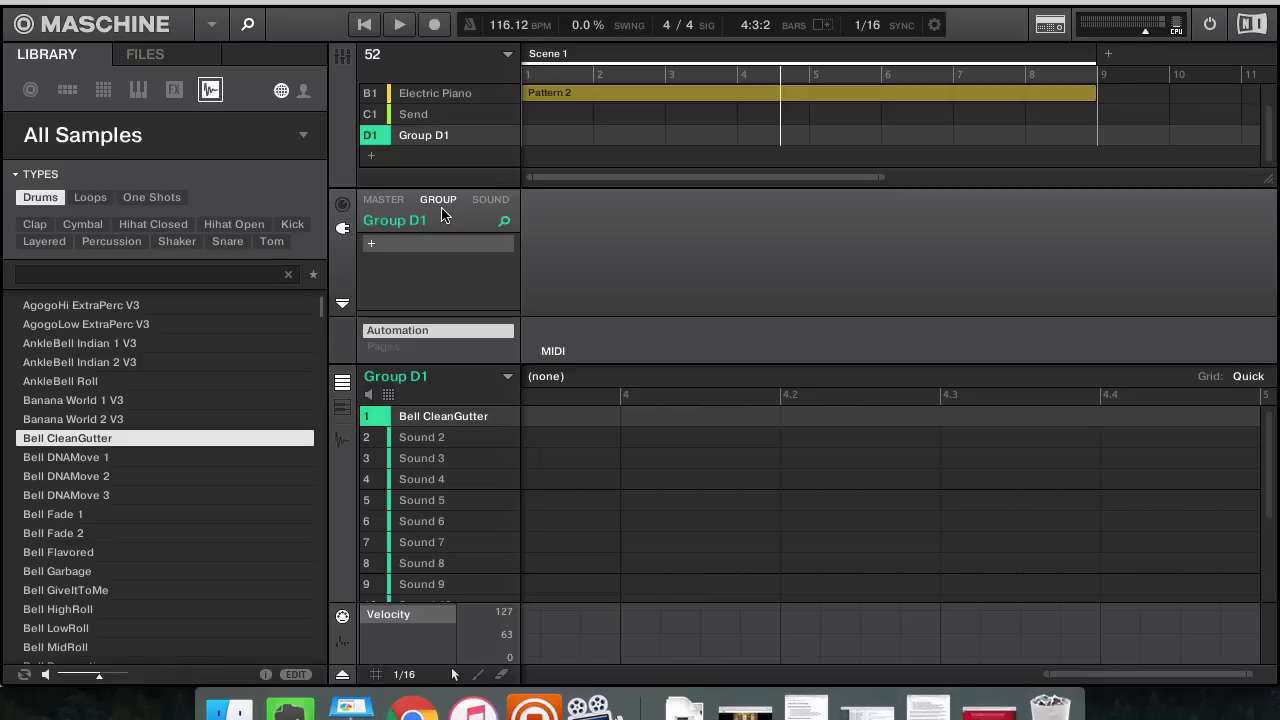
mouse_move(500, 475)
scroll(500, 475, down, 3)
scroll(486, 508, up, 3)
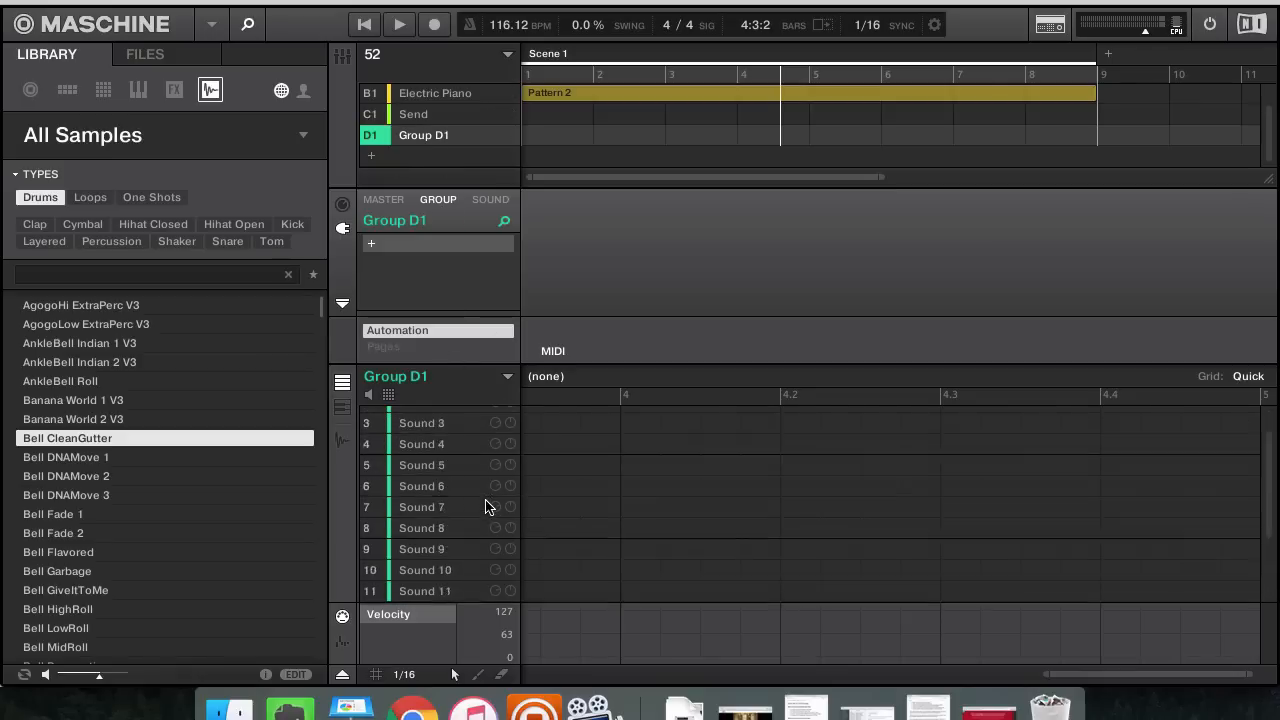
double_click(418, 137)
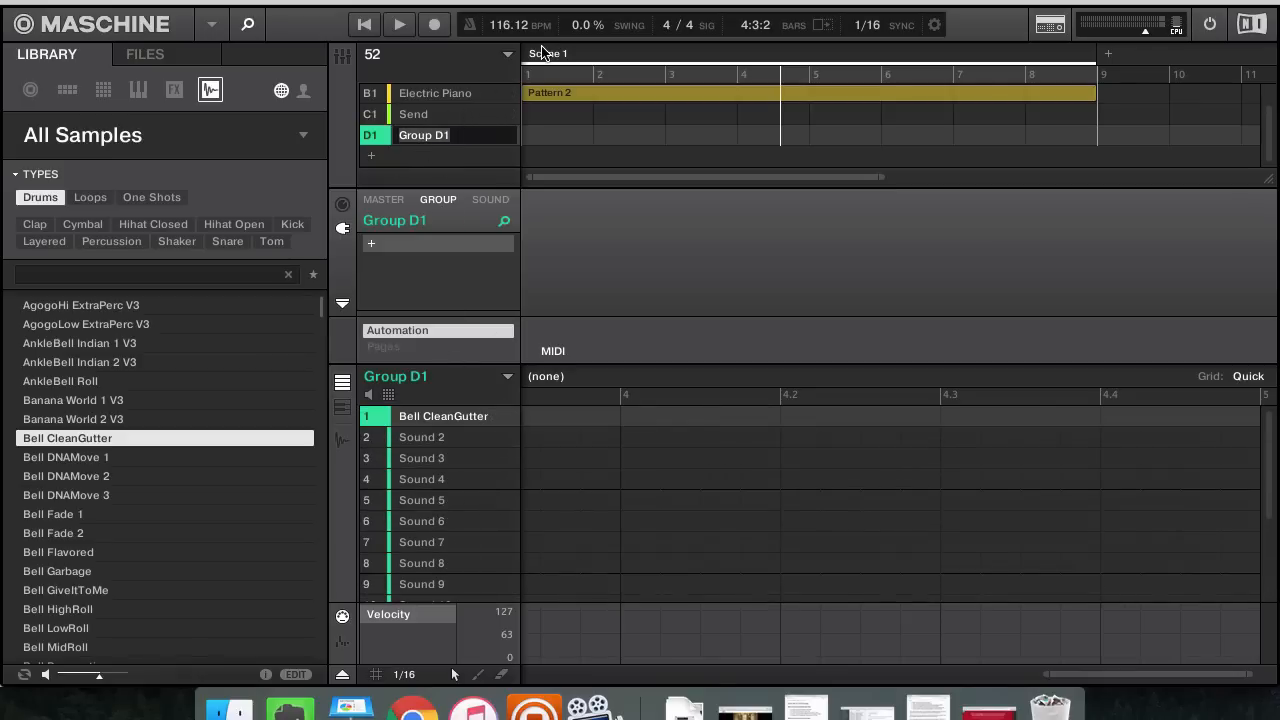
text(Brums)
key(Return)
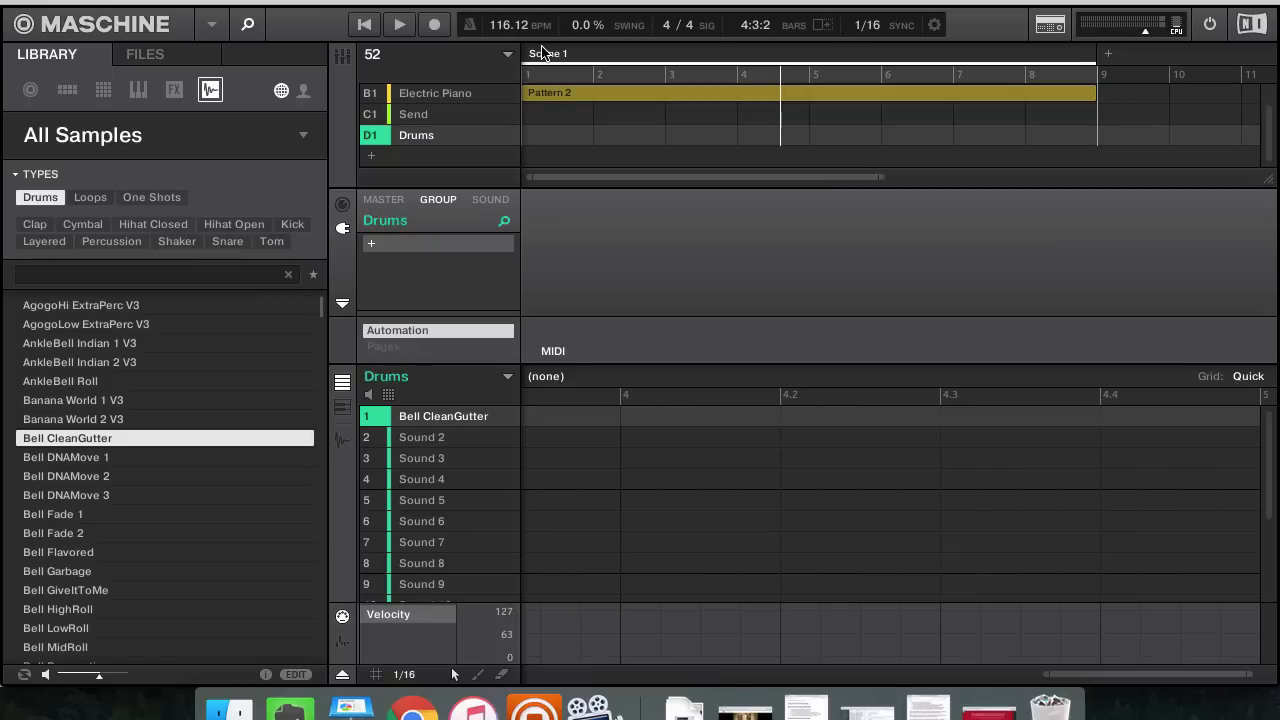
Step: Load the Kick 70sDnB 1 sample into Sound 2 and the Brush SlideMid snare sample into Sound 3 of the new Drums group
click(436, 440)
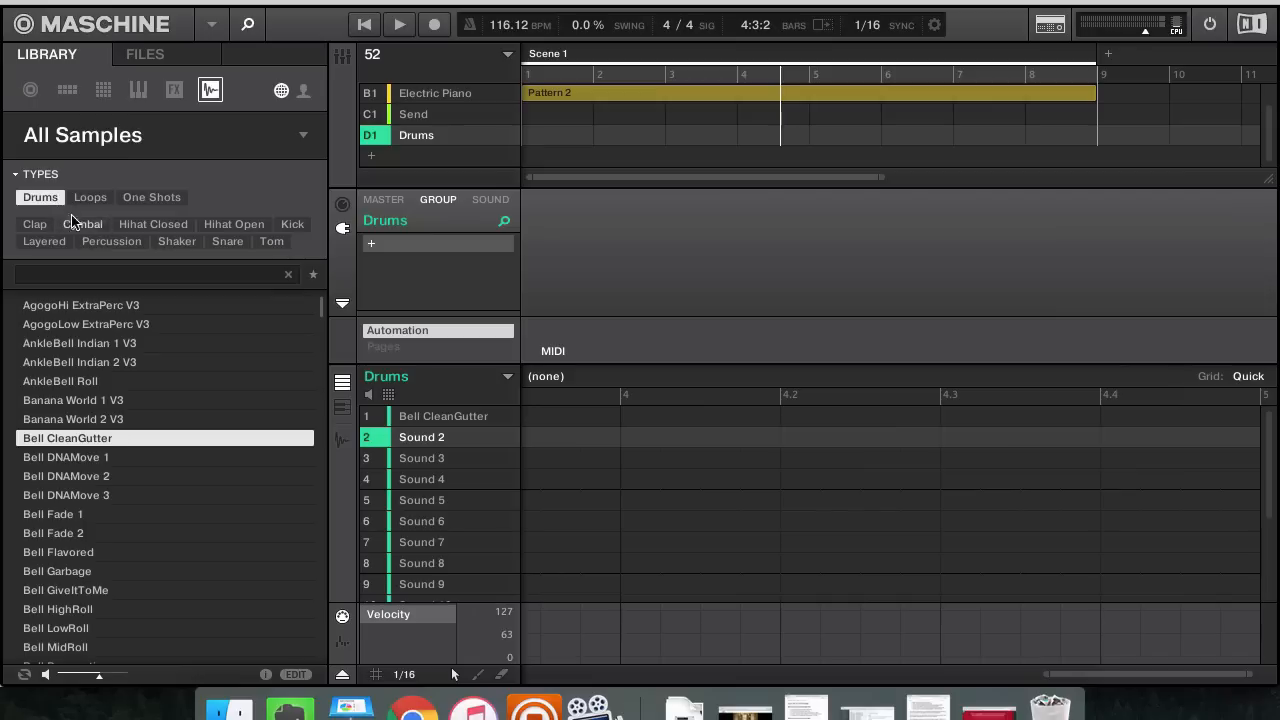
click(292, 224)
click(400, 462)
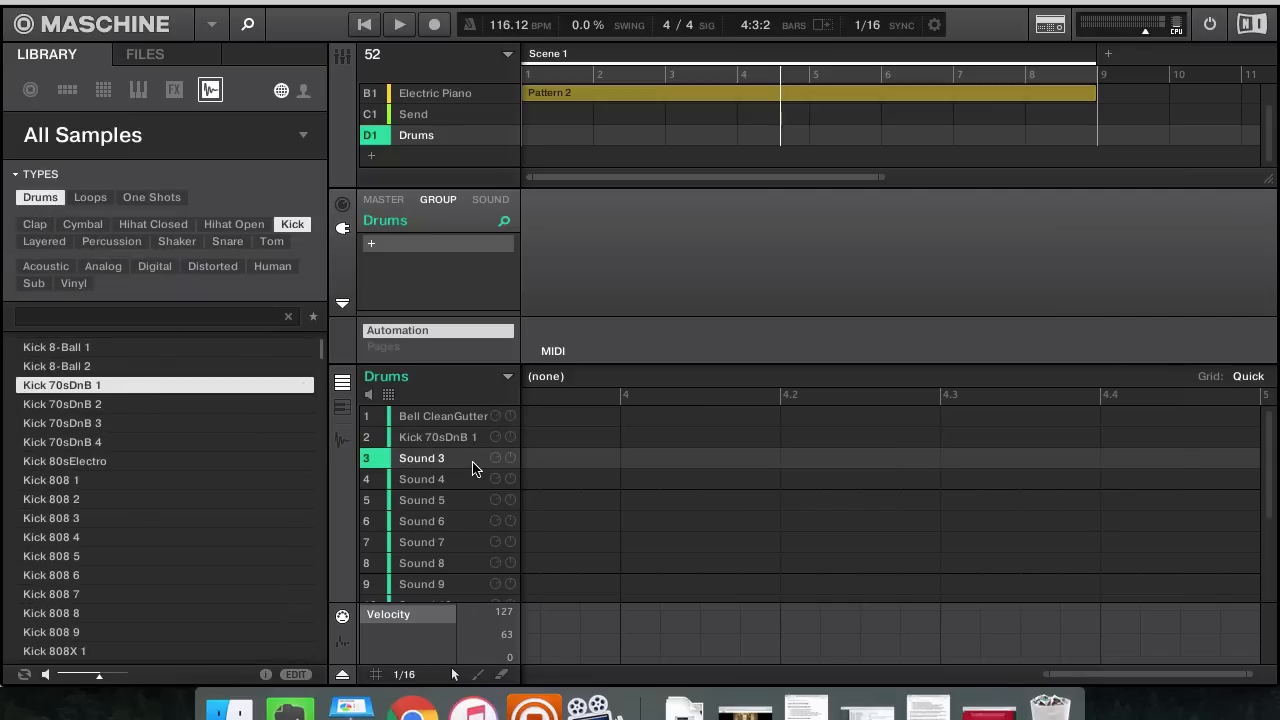
click(227, 241)
click(92, 481)
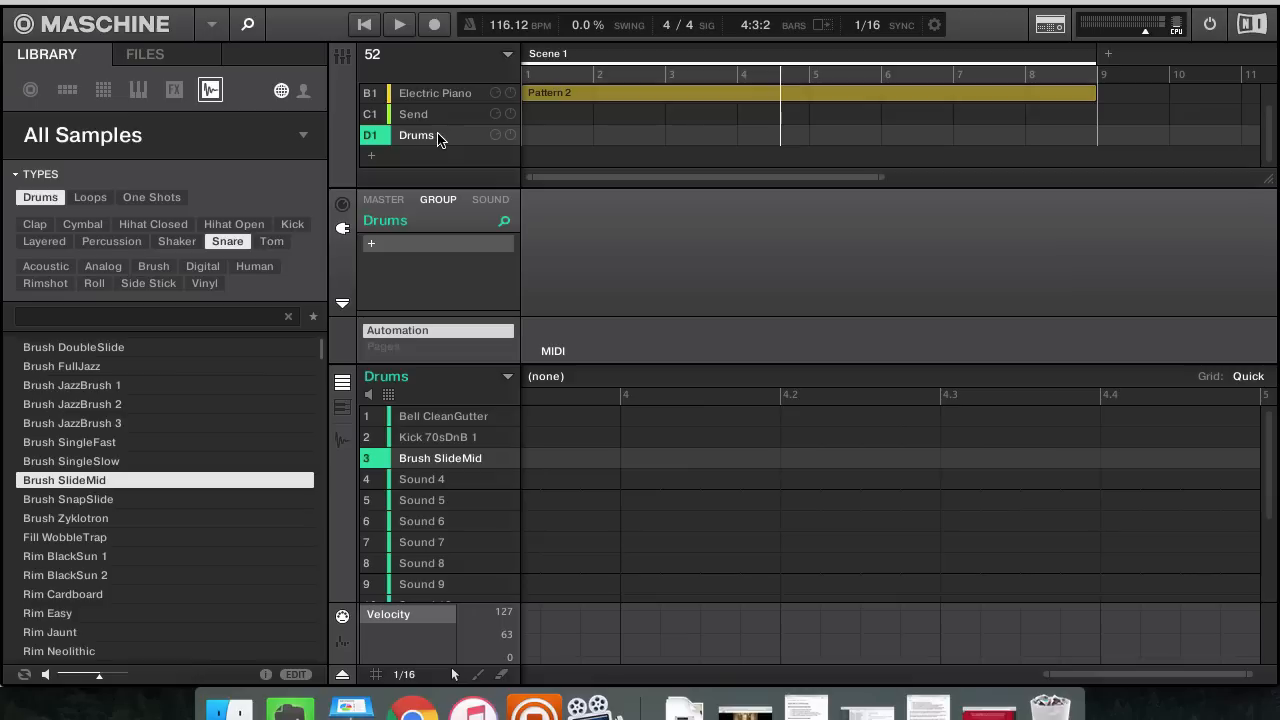
Step: Examine the Bell CleanGutter sound's keyboard view and its sample Record, Edit, Slice and Zone pages, and return to the group's pattern view
click(489, 200)
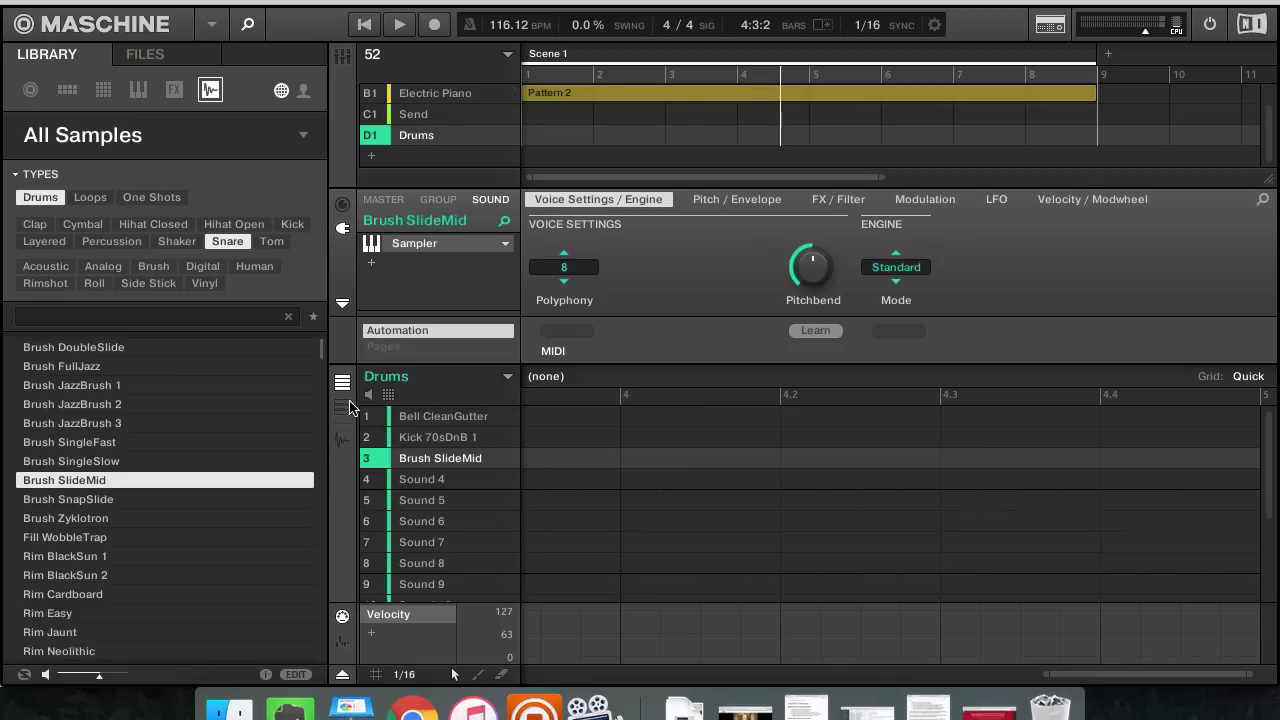
click(440, 419)
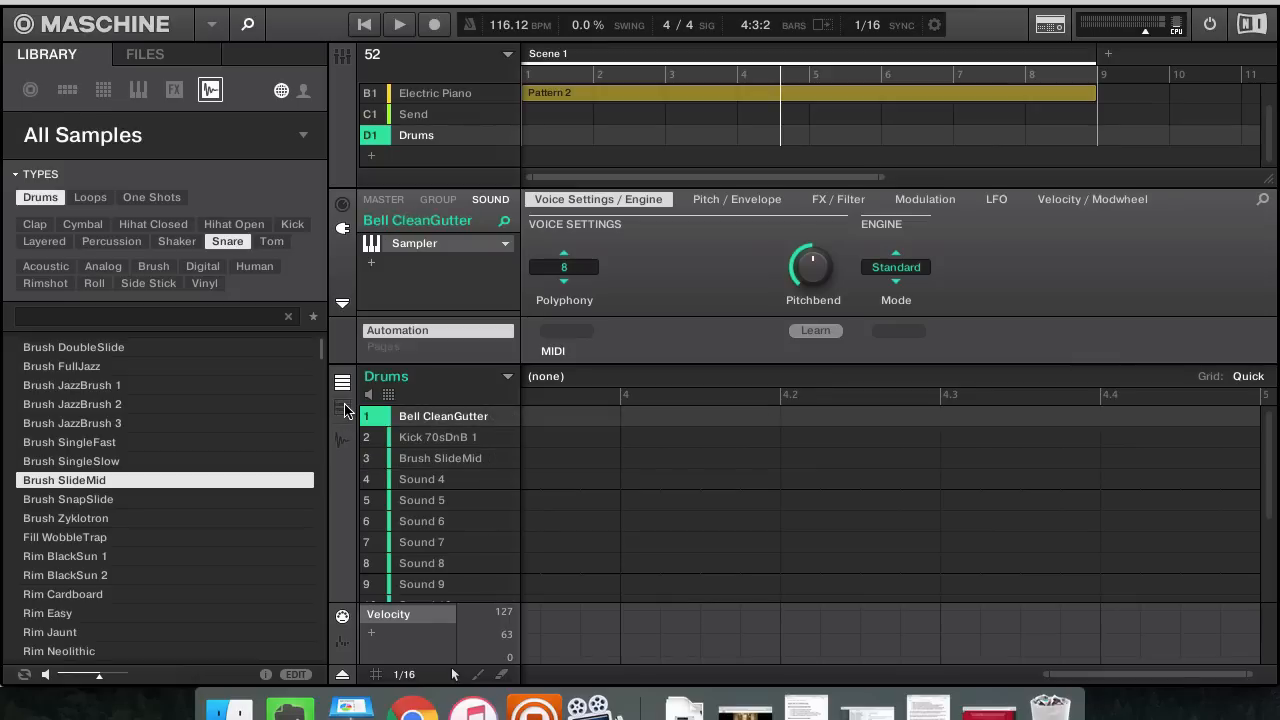
click(343, 409)
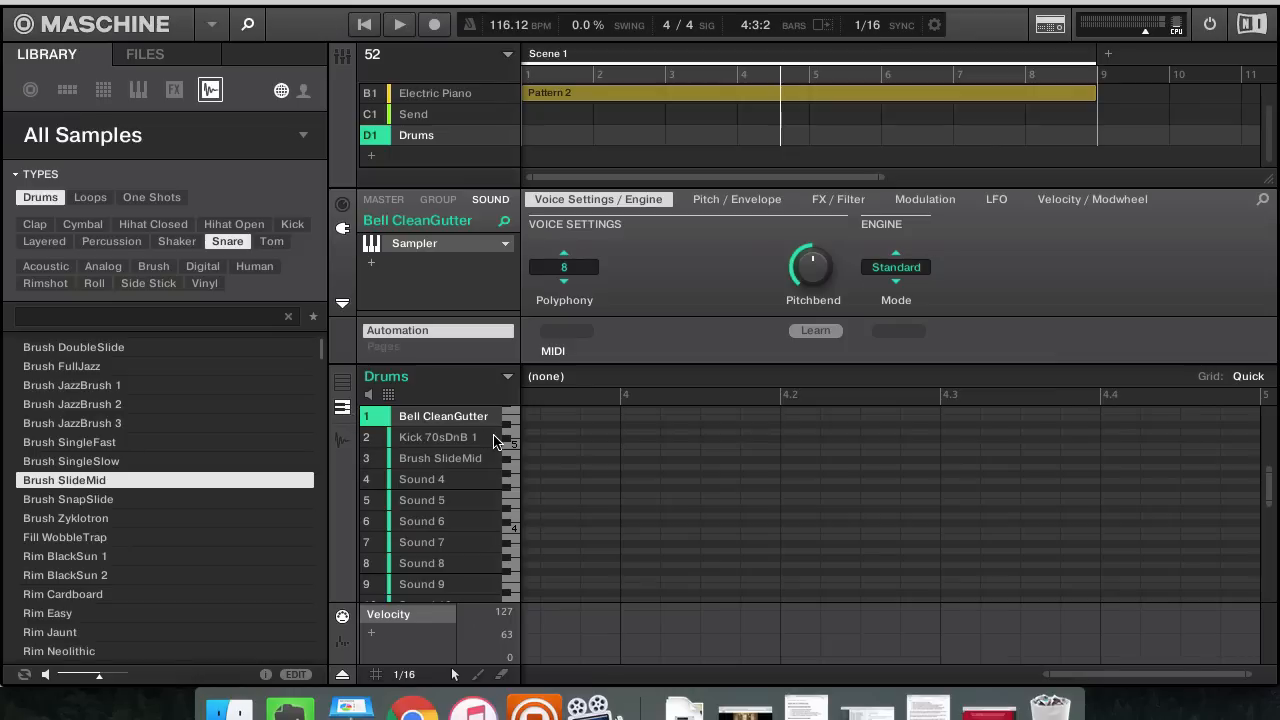
click(340, 440)
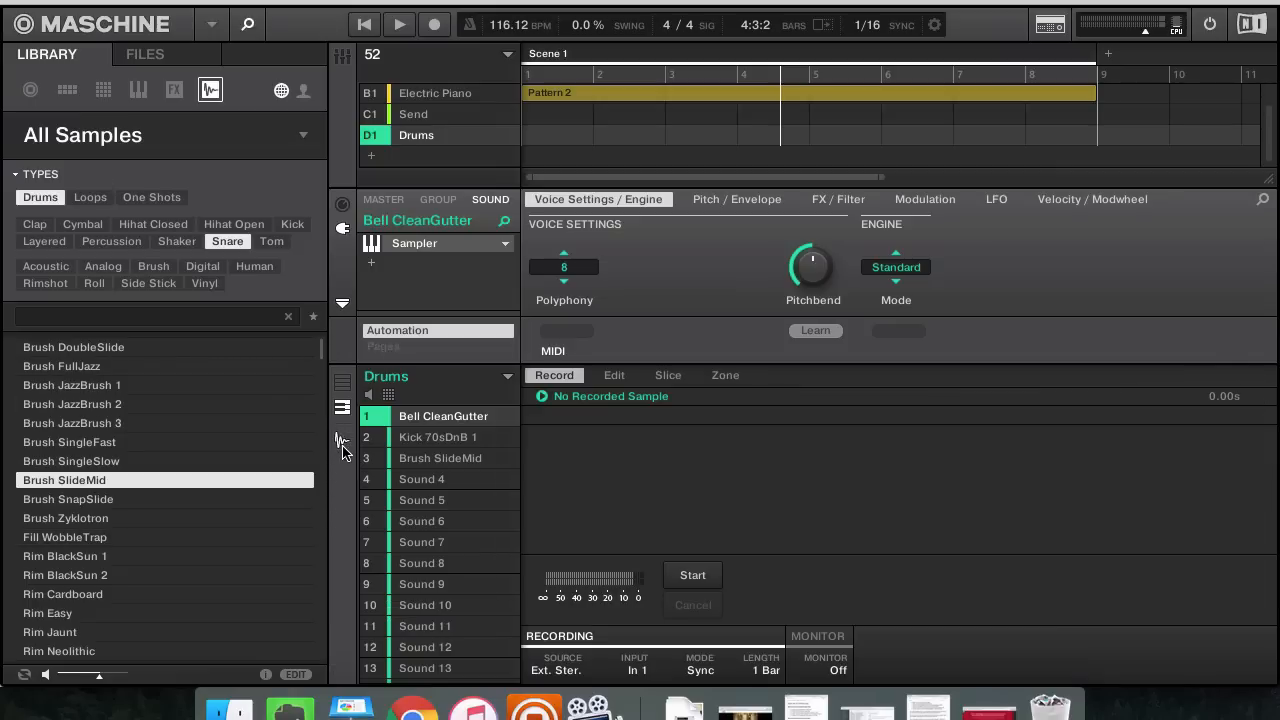
click(632, 383)
click(668, 376)
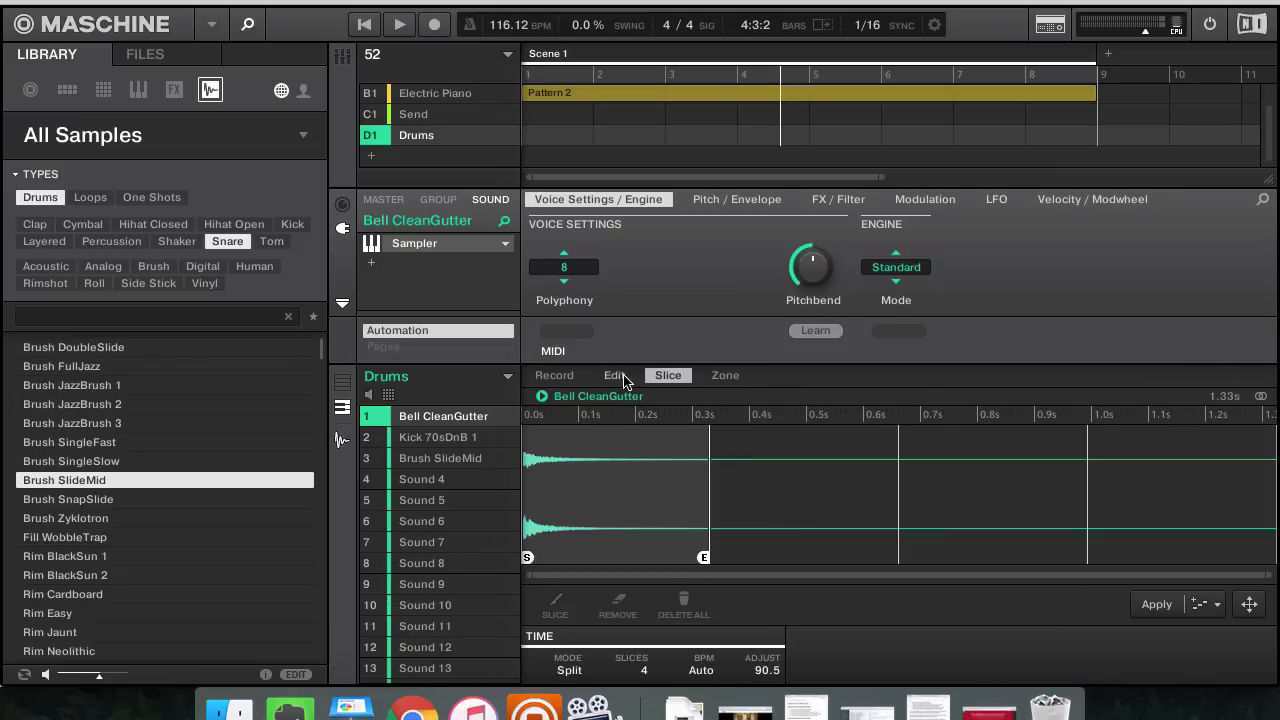
click(616, 376)
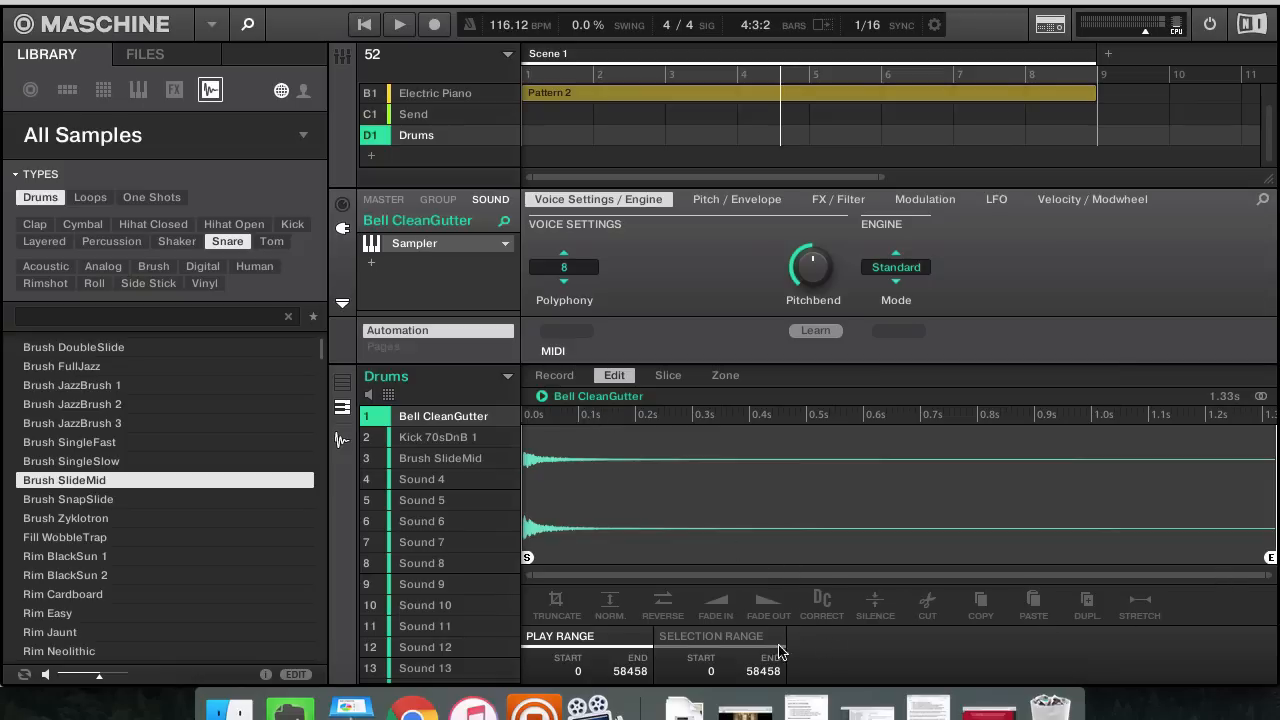
click(668, 375)
click(725, 375)
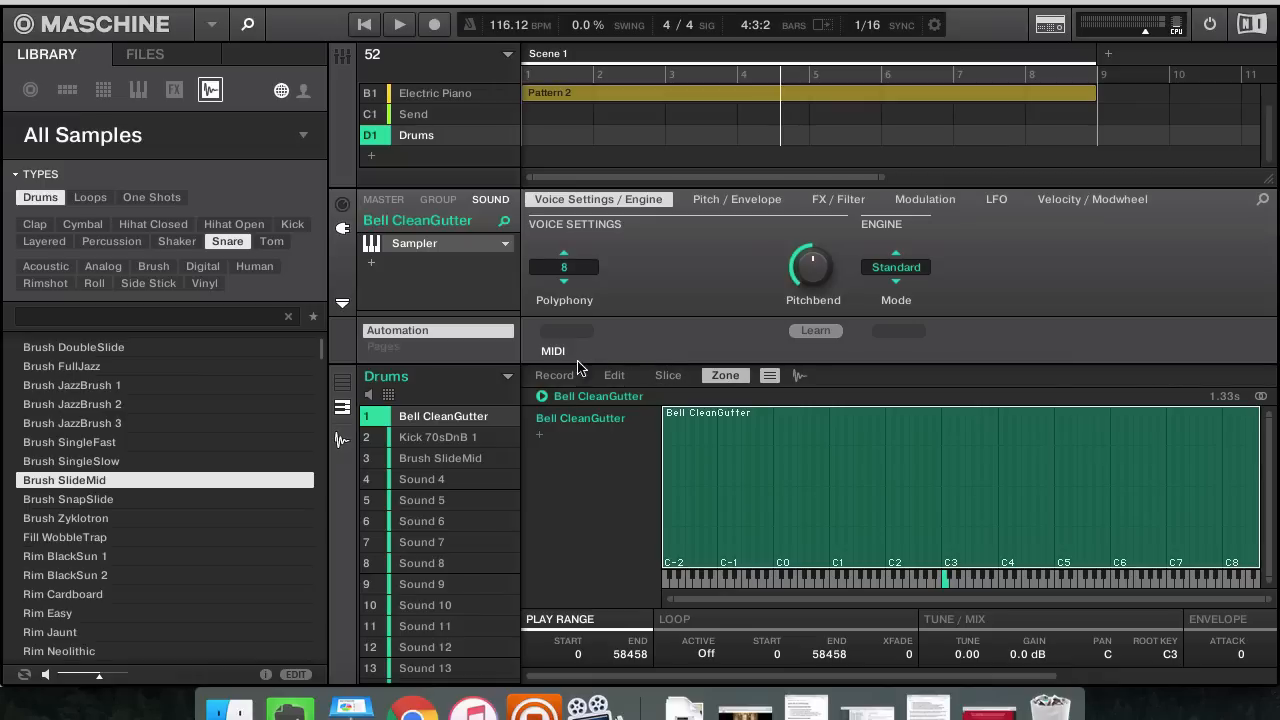
click(342, 417)
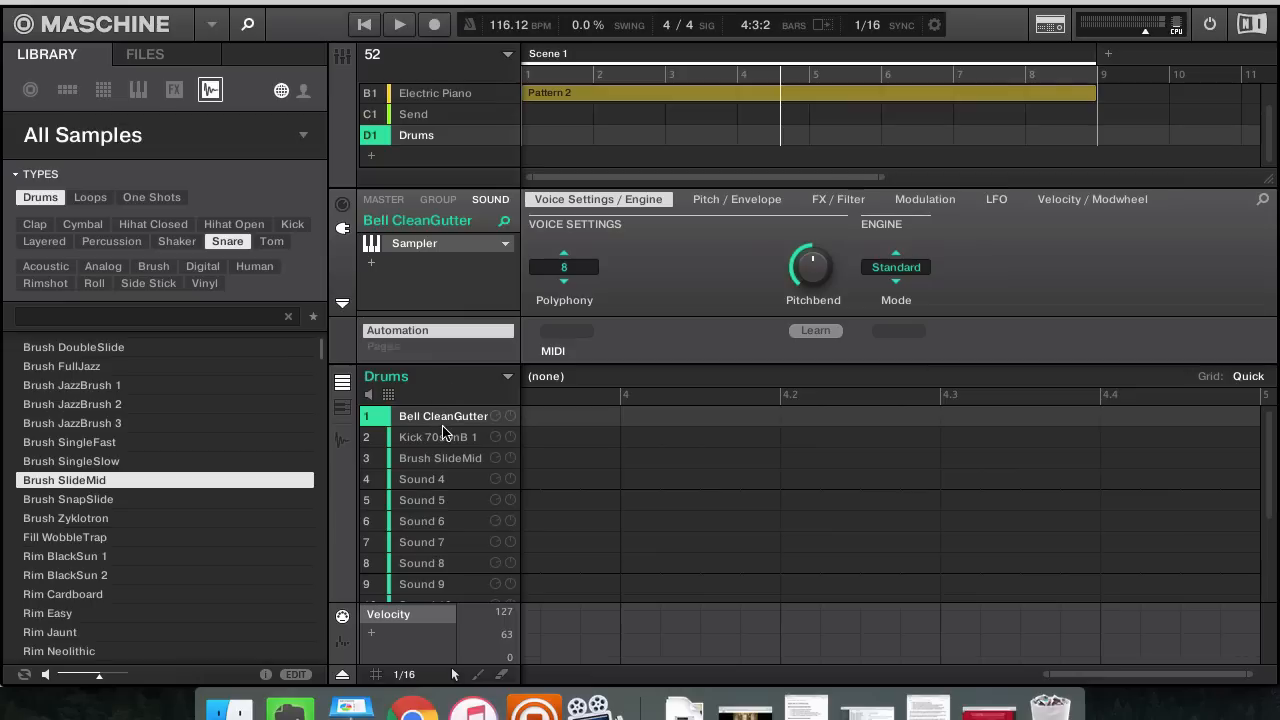
Step: Review the internal effects available for the new Drums group, and look over the Electric Piano and Send groups
click(446, 201)
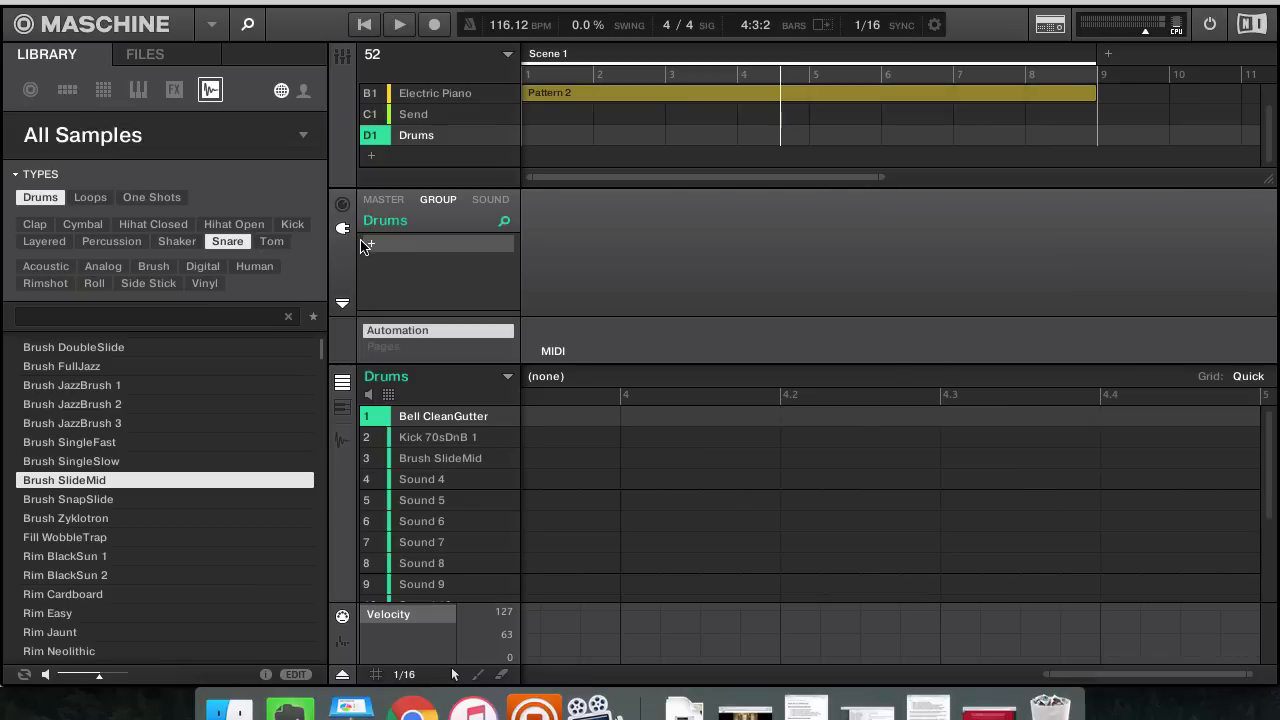
scroll(643, 126, up, 1)
scroll(643, 126, down, 1)
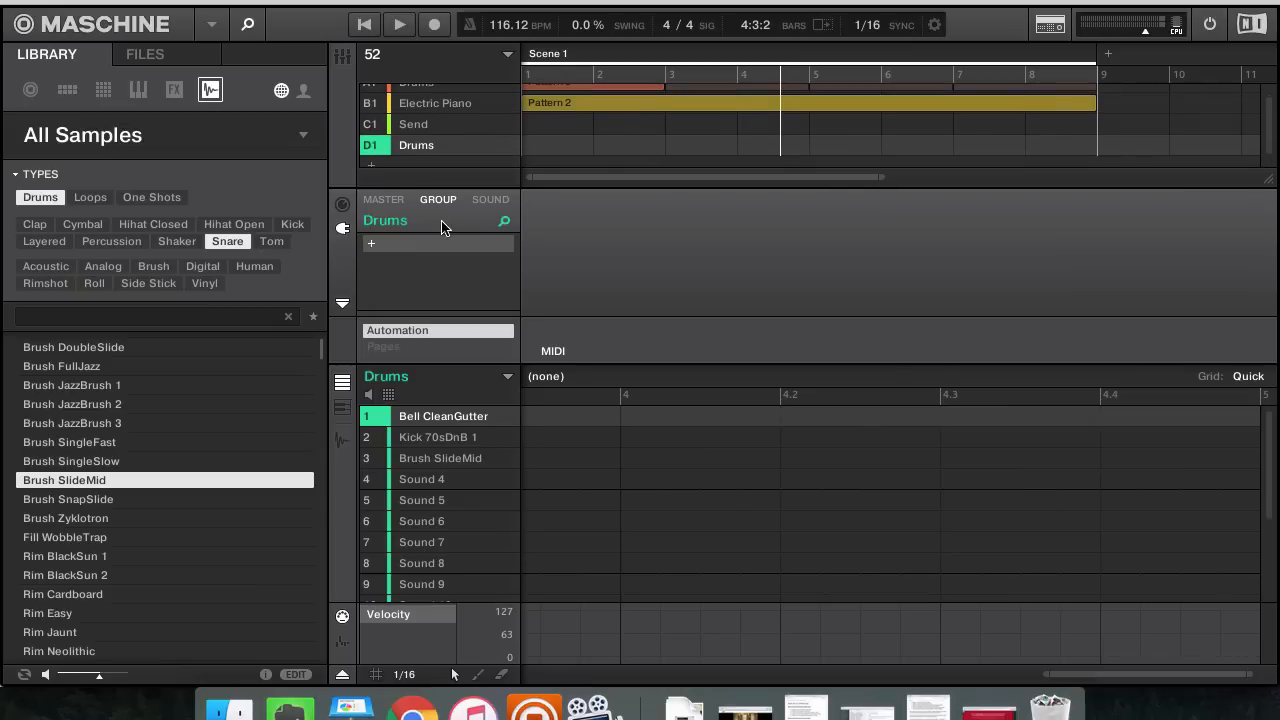
click(373, 246)
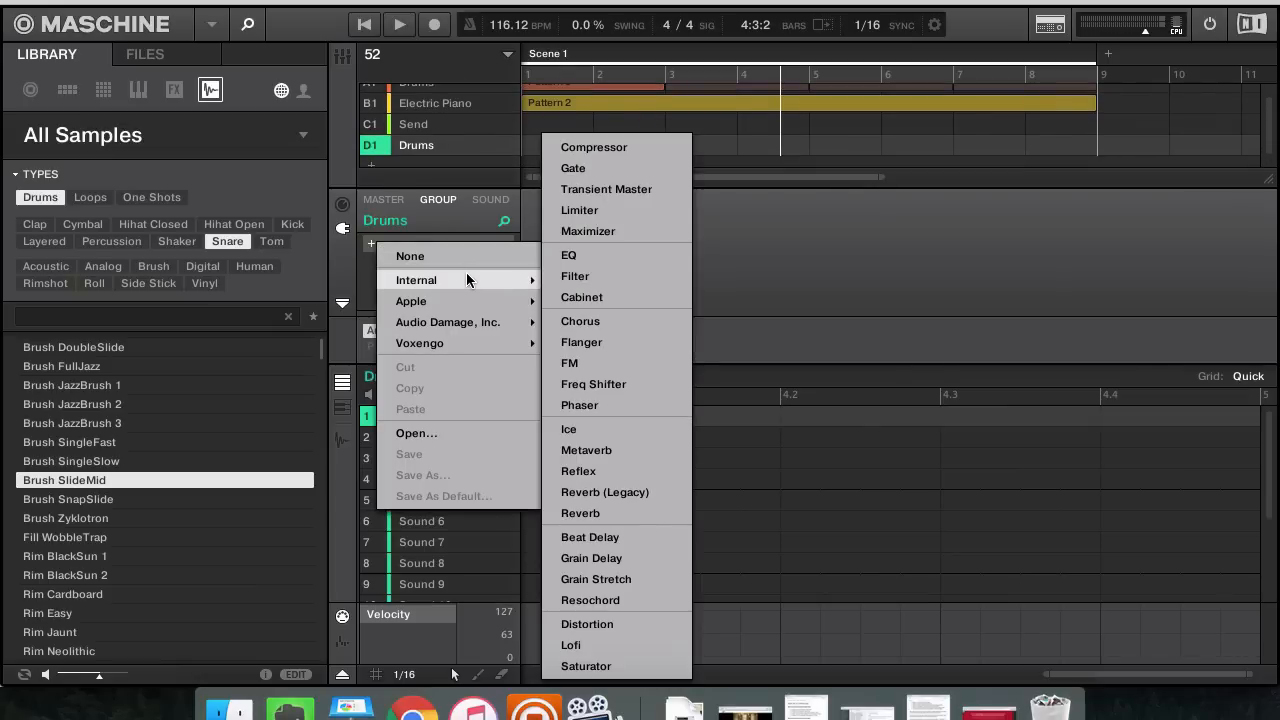
click(760, 311)
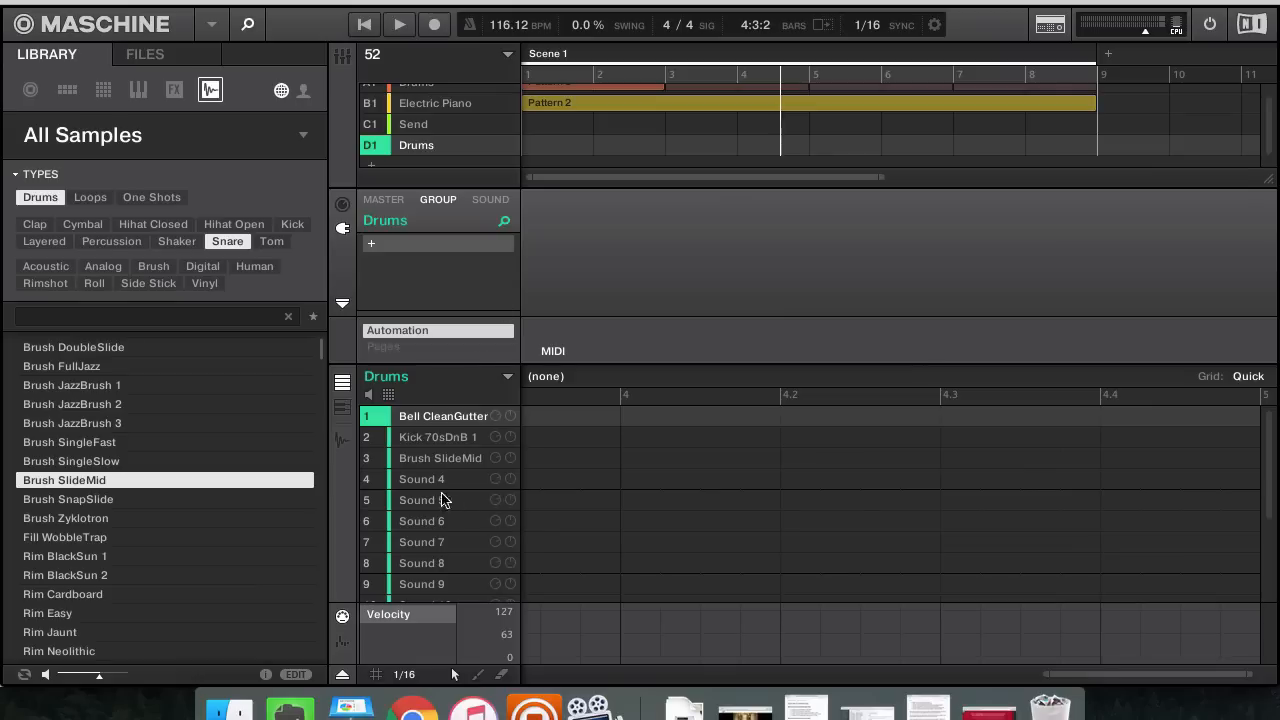
scroll(473, 116, up, 1)
click(433, 120)
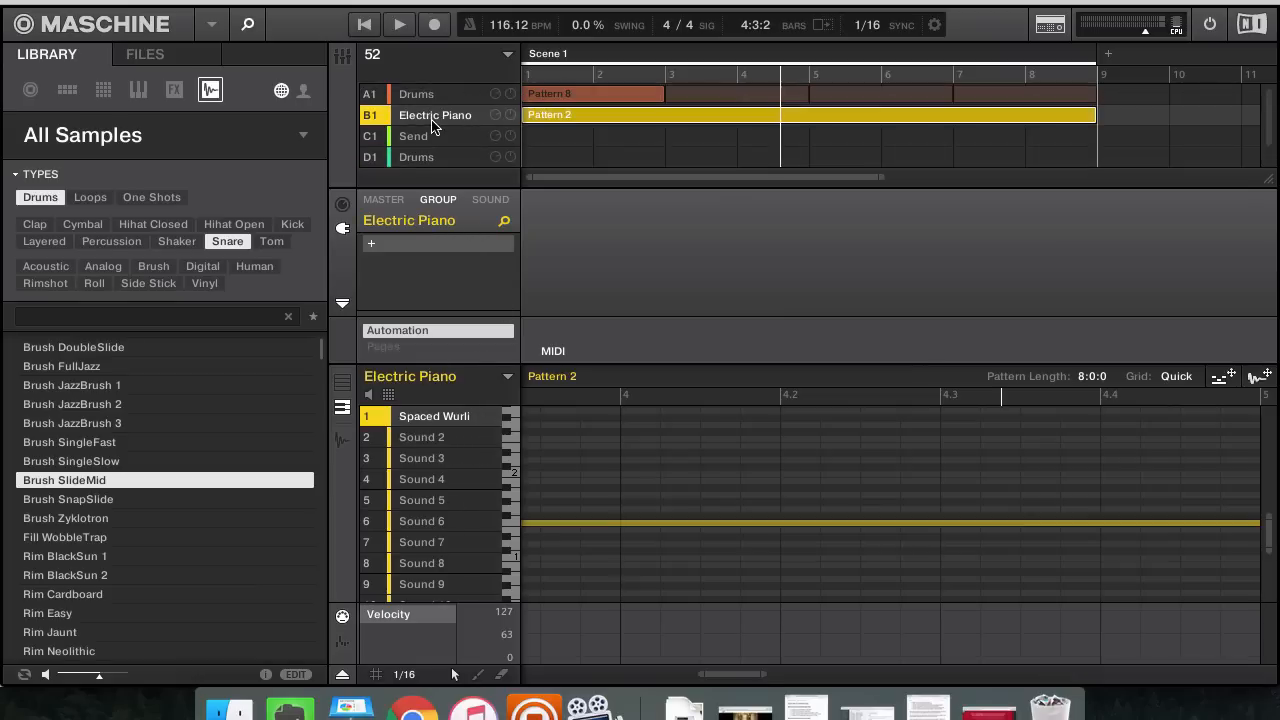
click(428, 140)
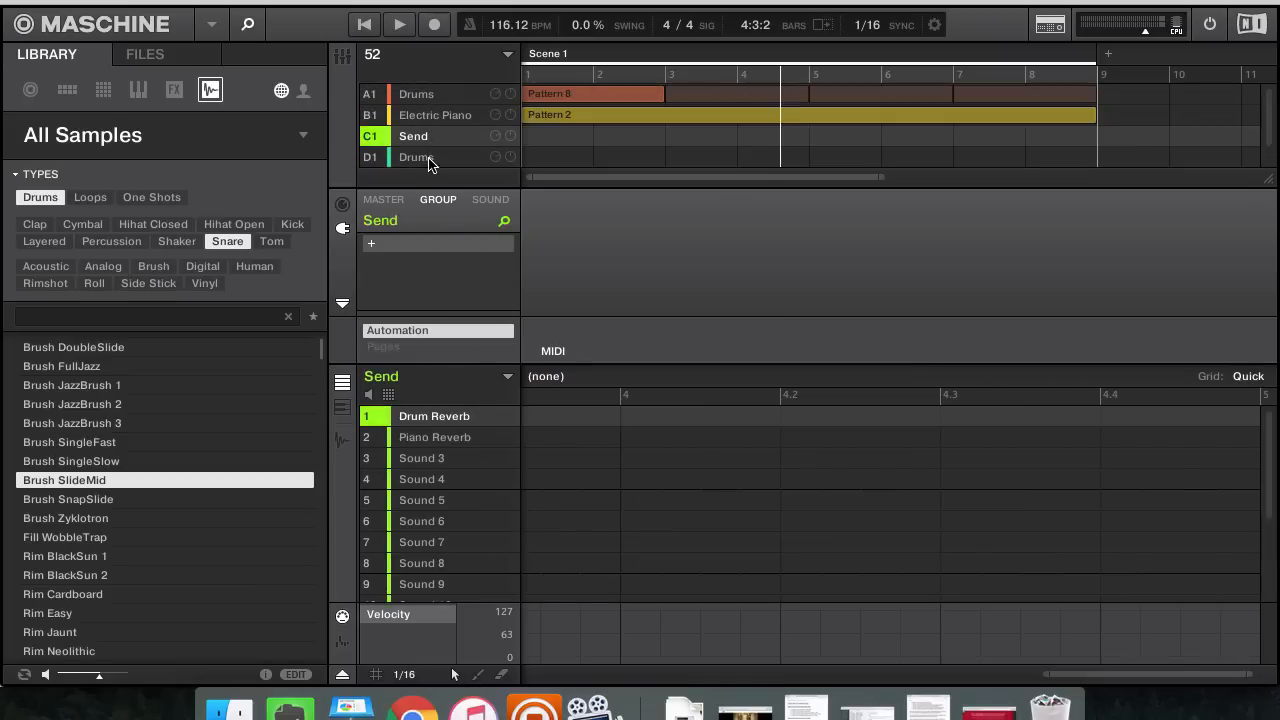
Step: Move the new Drums group above the Send group and delete it
click(431, 160)
scroll(430, 165, down, 1)
mouse_move(428, 138)
mouse_down()
mouse_move(428, 82)
mouse_move(430, 128)
mouse_up()
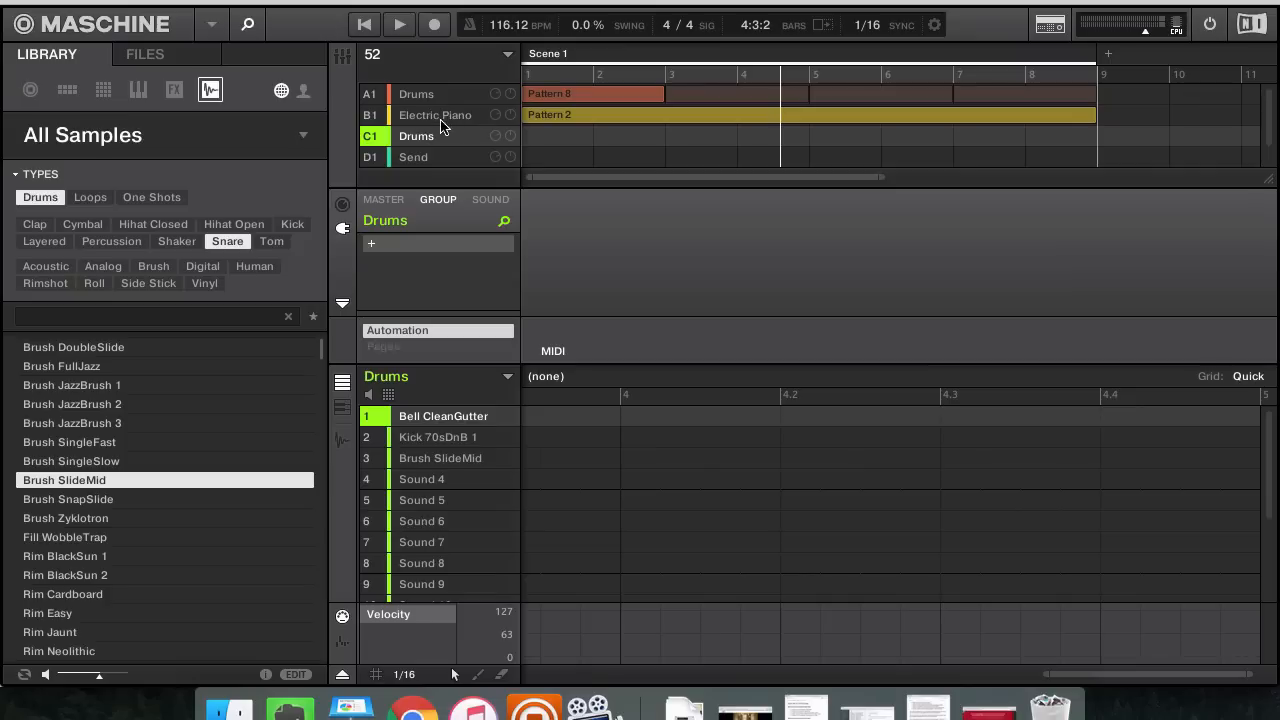
right_click(427, 132)
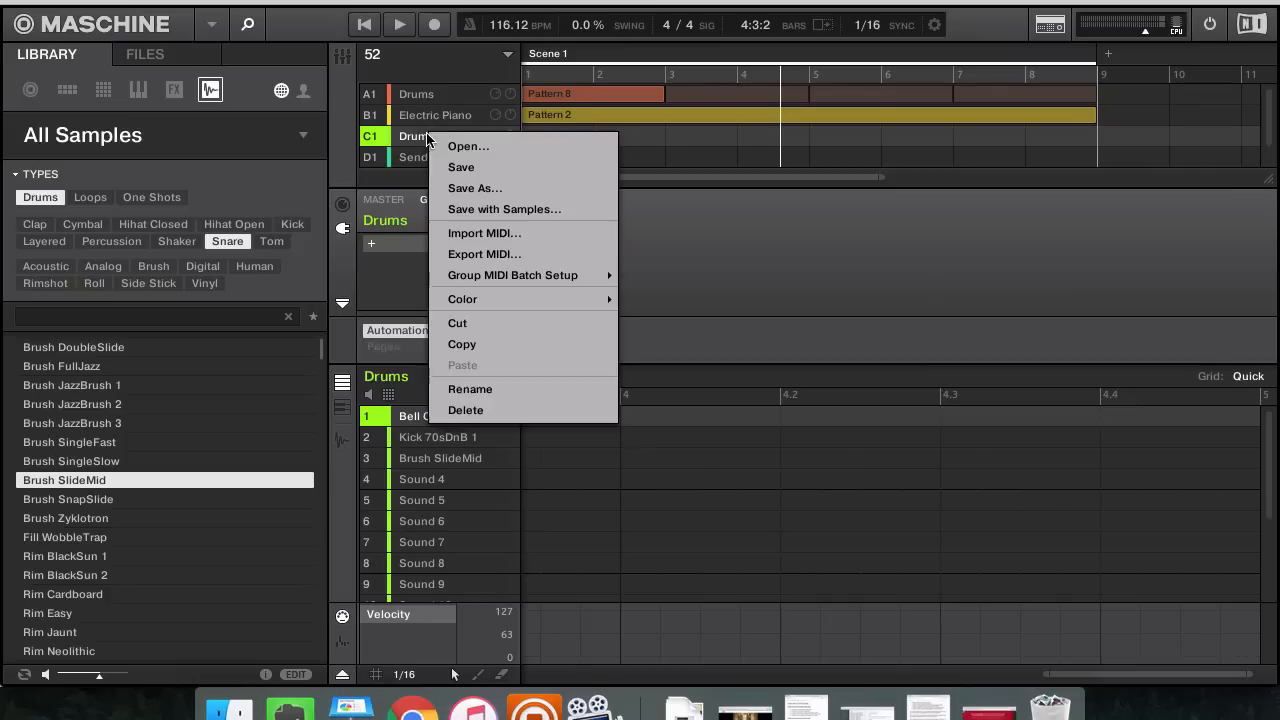
click(487, 413)
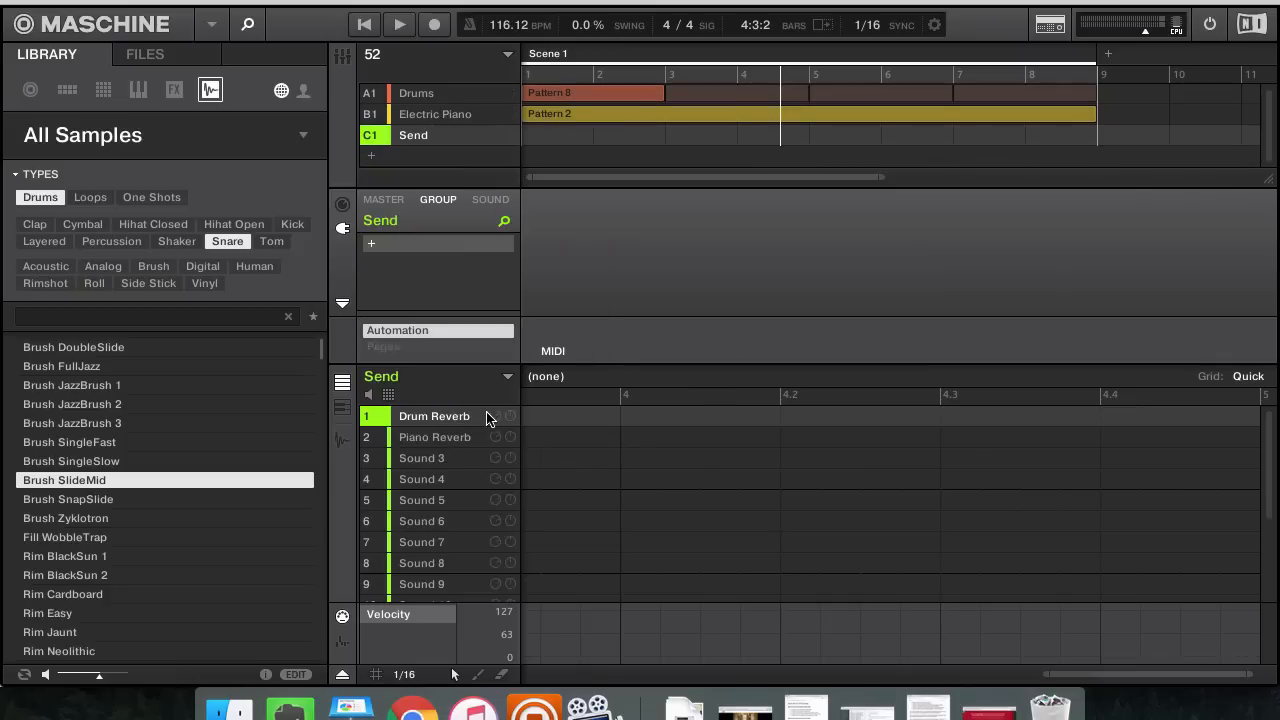
Step: Select the original Drums group, look through its sounds, and undo back to Pattern 7 in the scene
click(418, 94)
scroll(443, 528, down, 4)
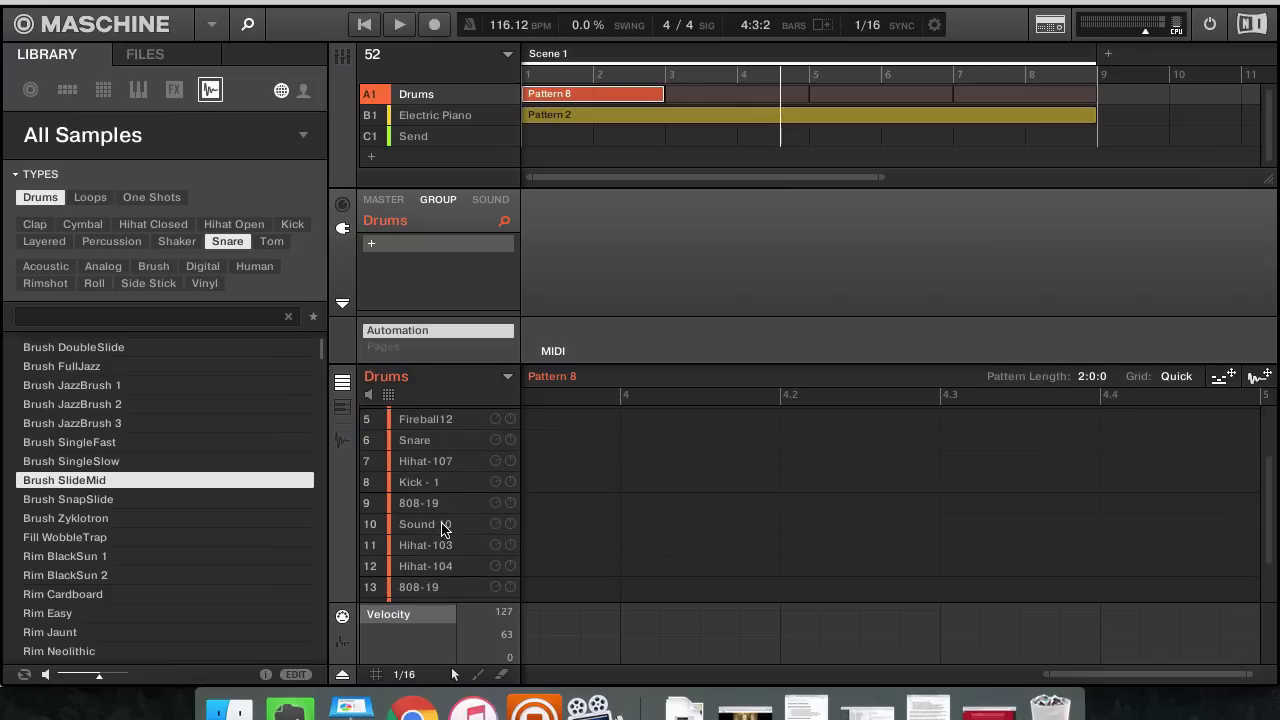
key(super+z)
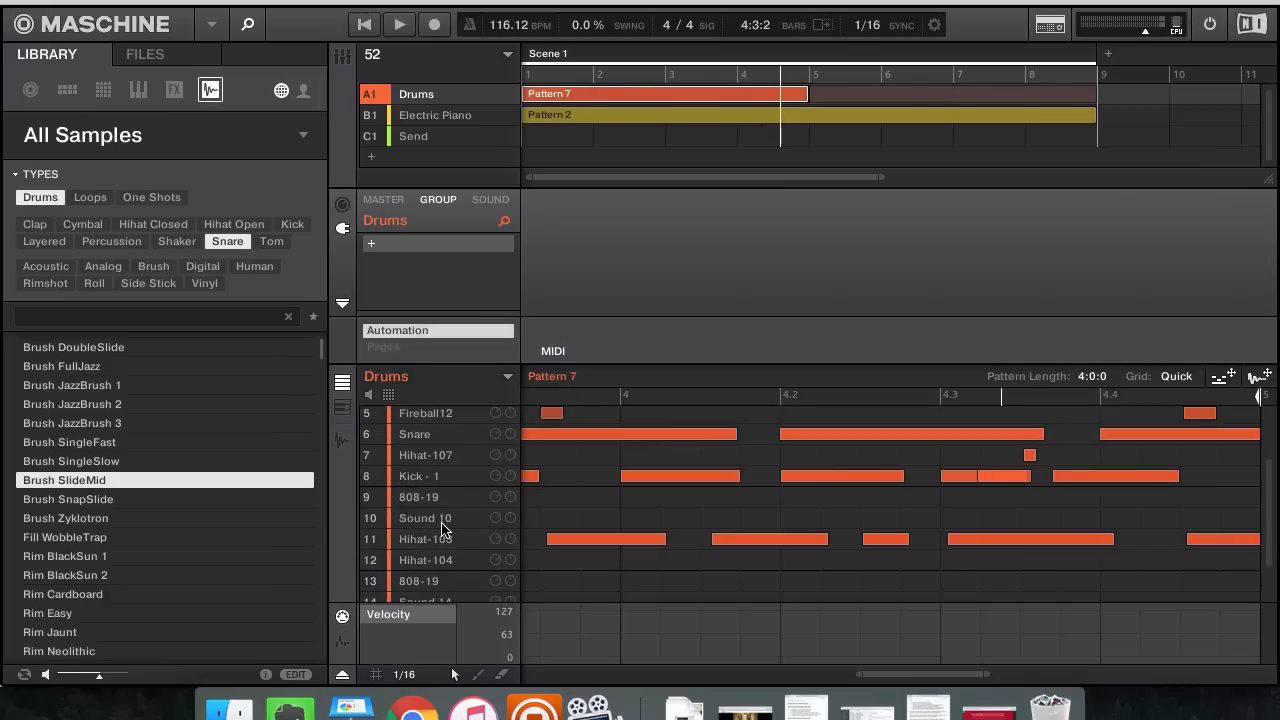
Step: Add the internal Reverb effect to the original Drums group at group level
click(418, 117)
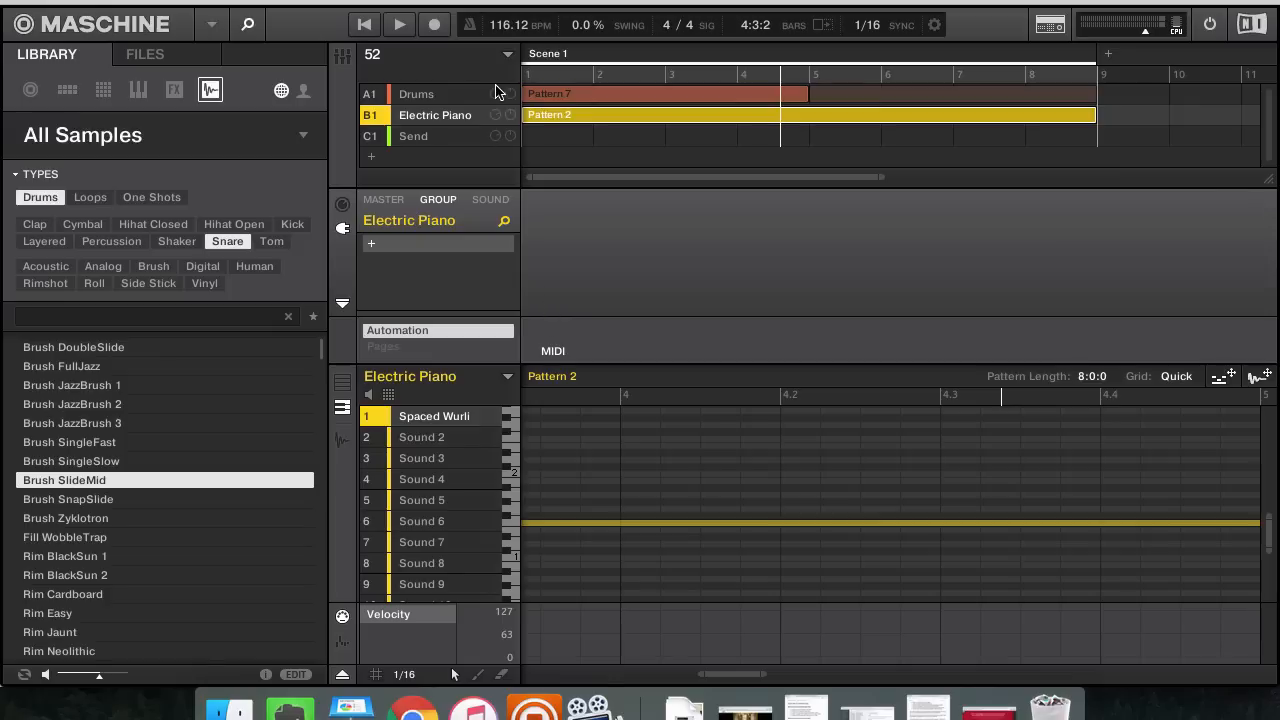
click(445, 96)
click(380, 245)
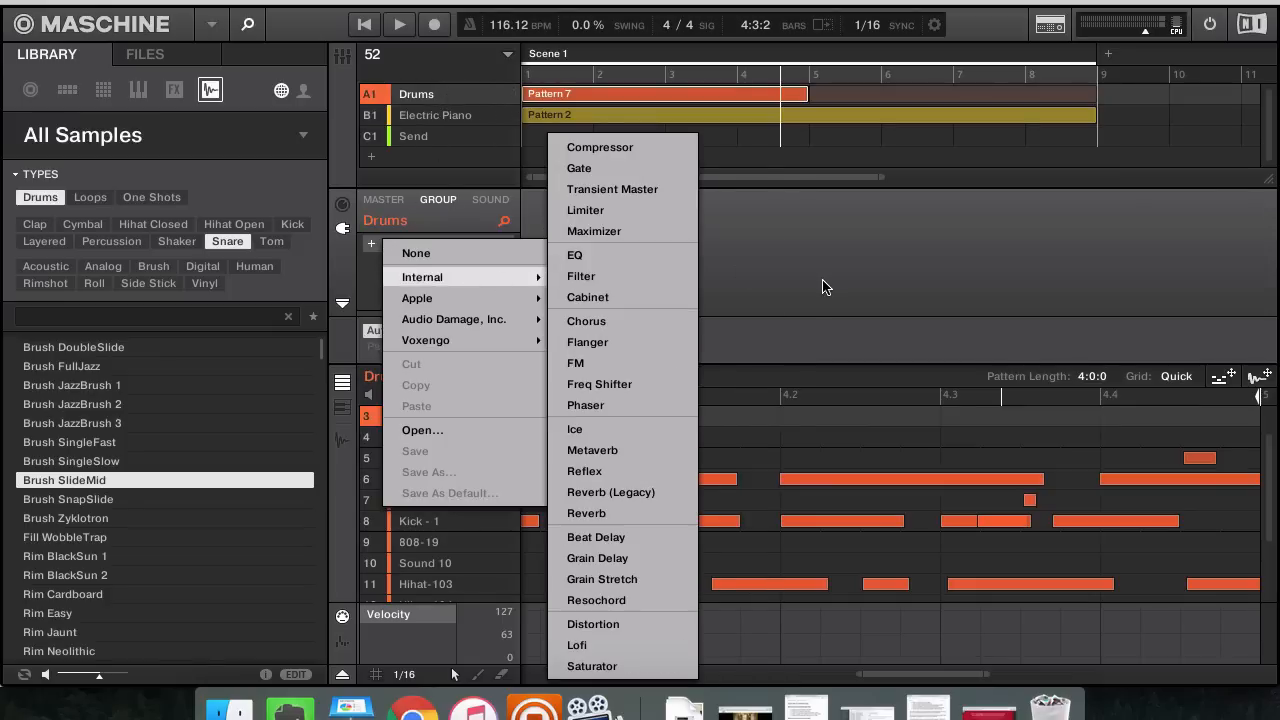
click(826, 284)
click(378, 248)
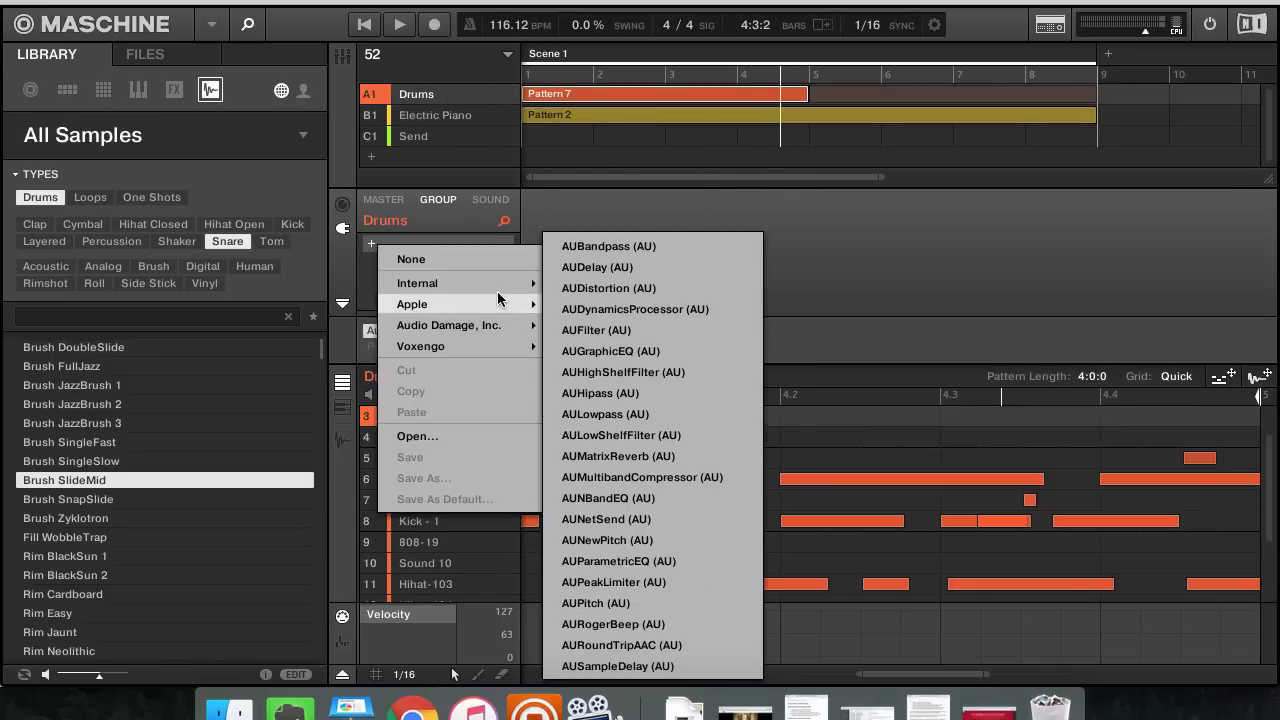
mouse_move(504, 283)
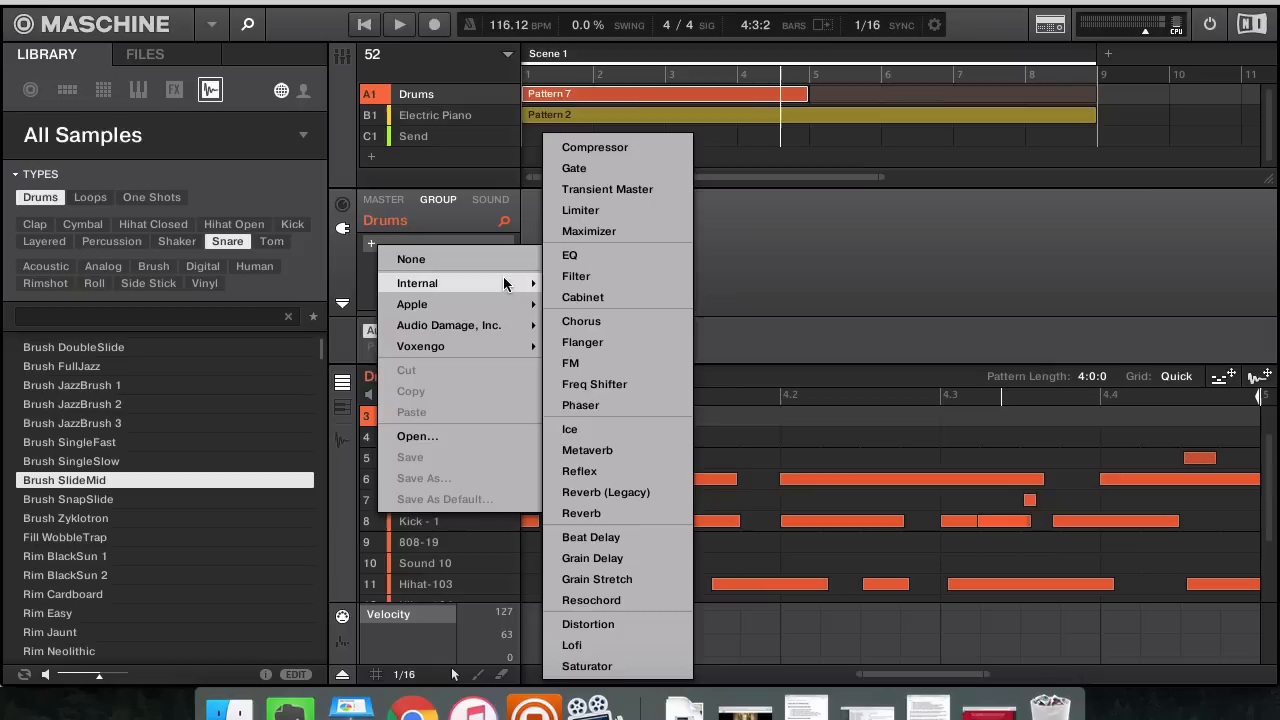
click(621, 513)
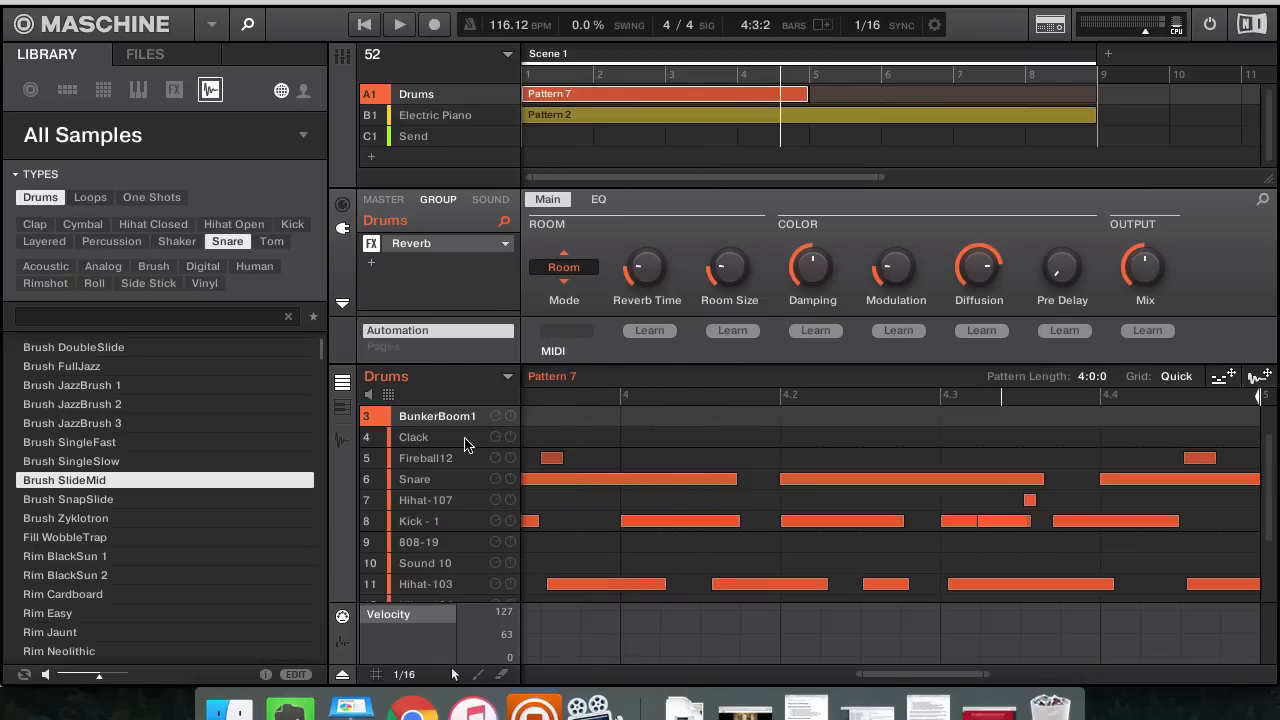
Step: Look through the Drums group's sounds and remove the Reverb effect from the group
scroll(467, 442, down, 5)
scroll(467, 442, up, 5)
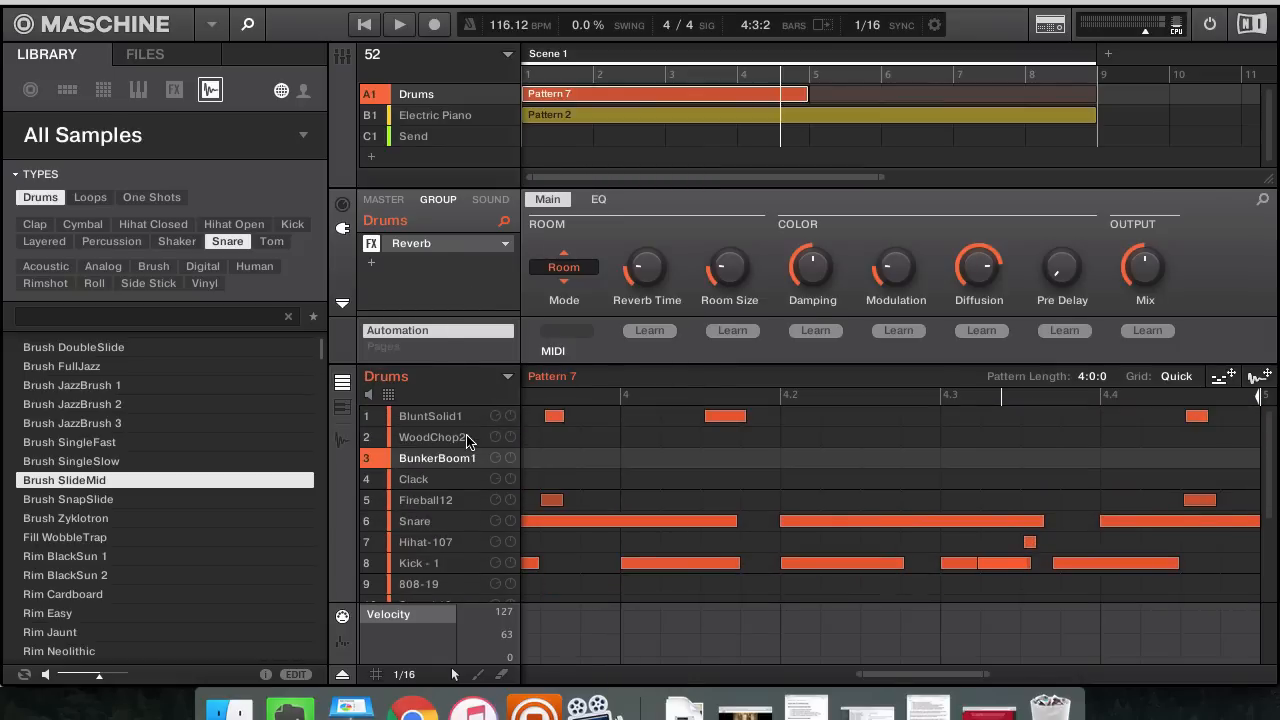
scroll(467, 442, down, 3)
scroll(467, 442, up, 4)
click(504, 244)
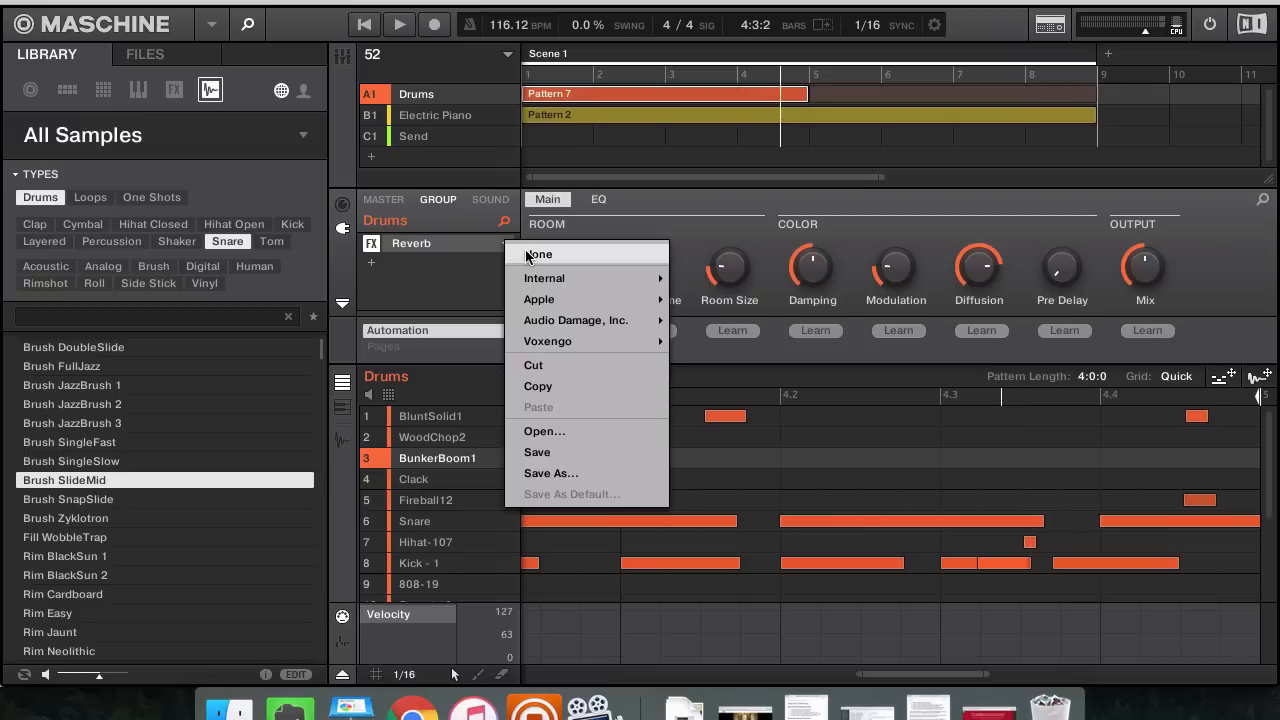
click(527, 256)
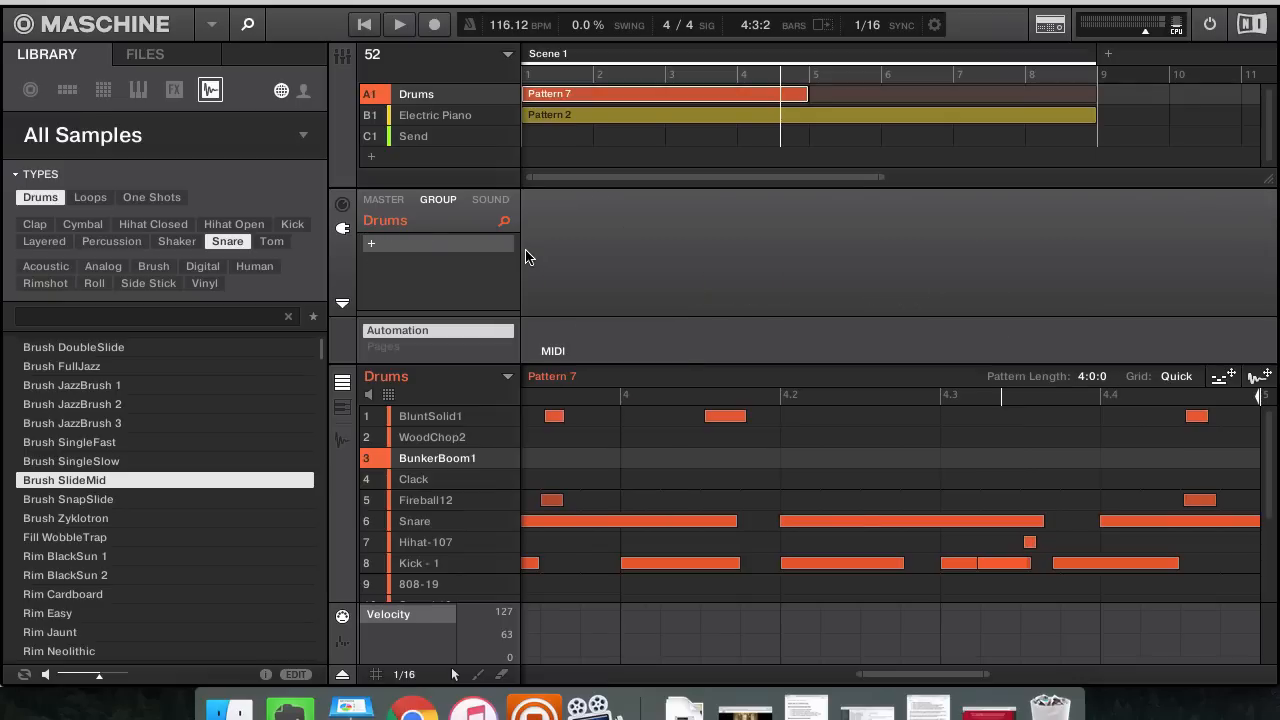
Step: Compare the Drums and Electric Piano groups, and view the Electric Piano sounds as a pad grid and as a list
click(440, 118)
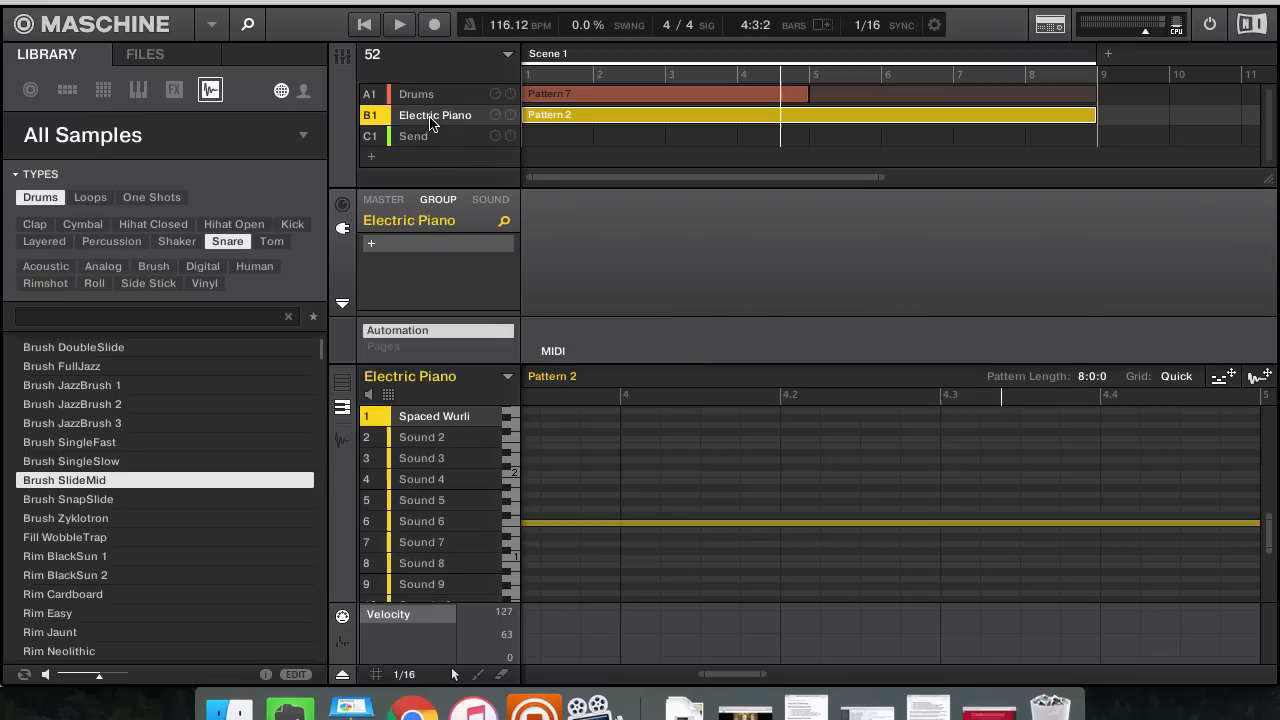
click(418, 93)
click(421, 118)
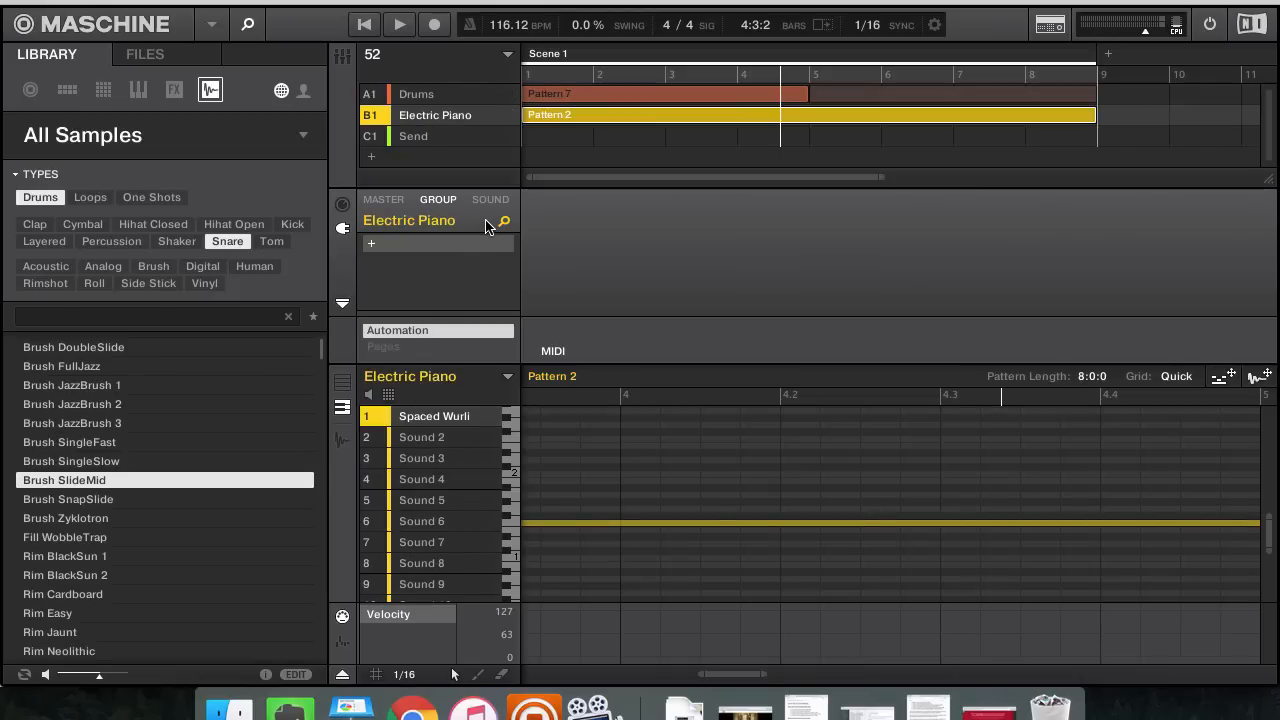
click(389, 396)
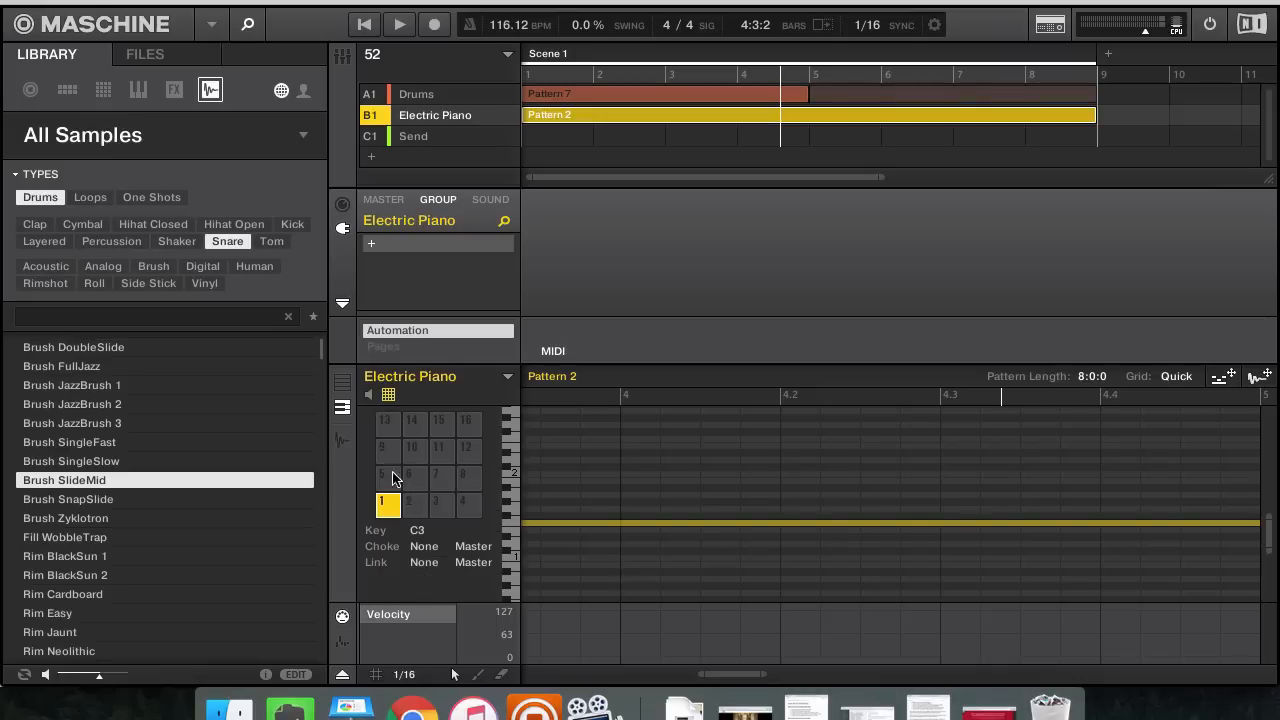
click(370, 396)
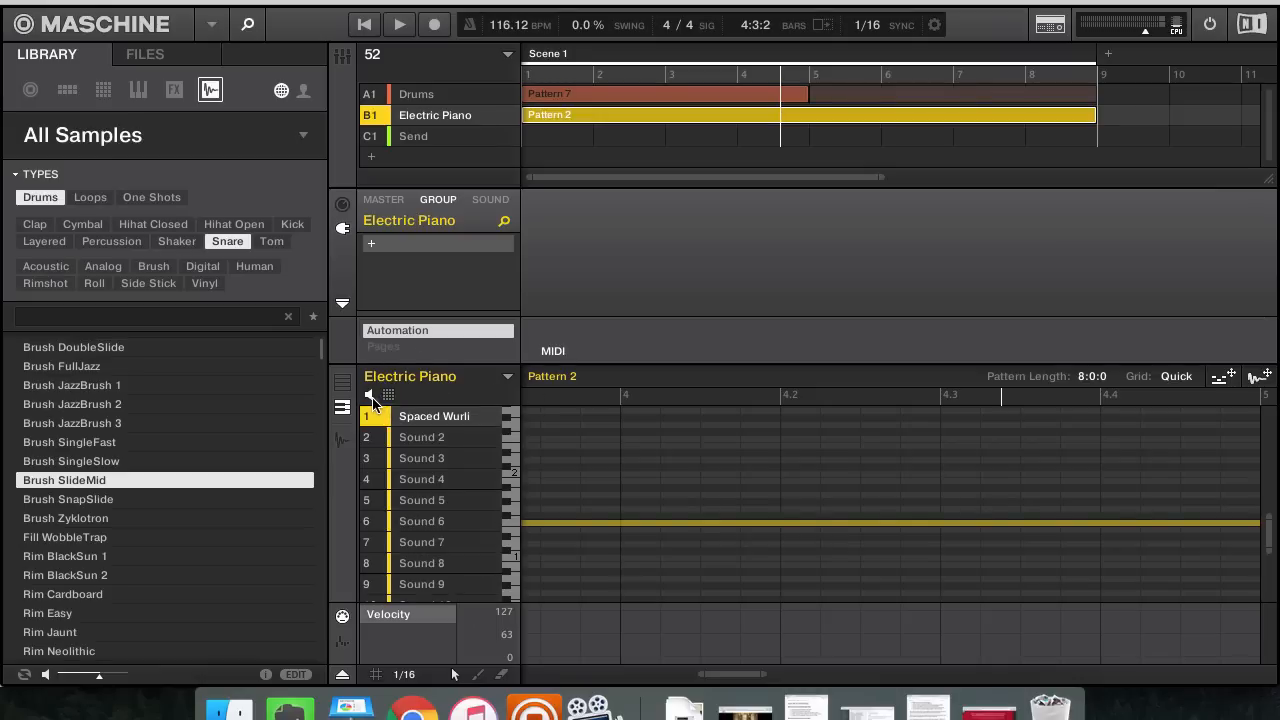
Step: View the Drums group's sounds as a pad grid, and look at its notes from the start of Pattern 7
click(424, 100)
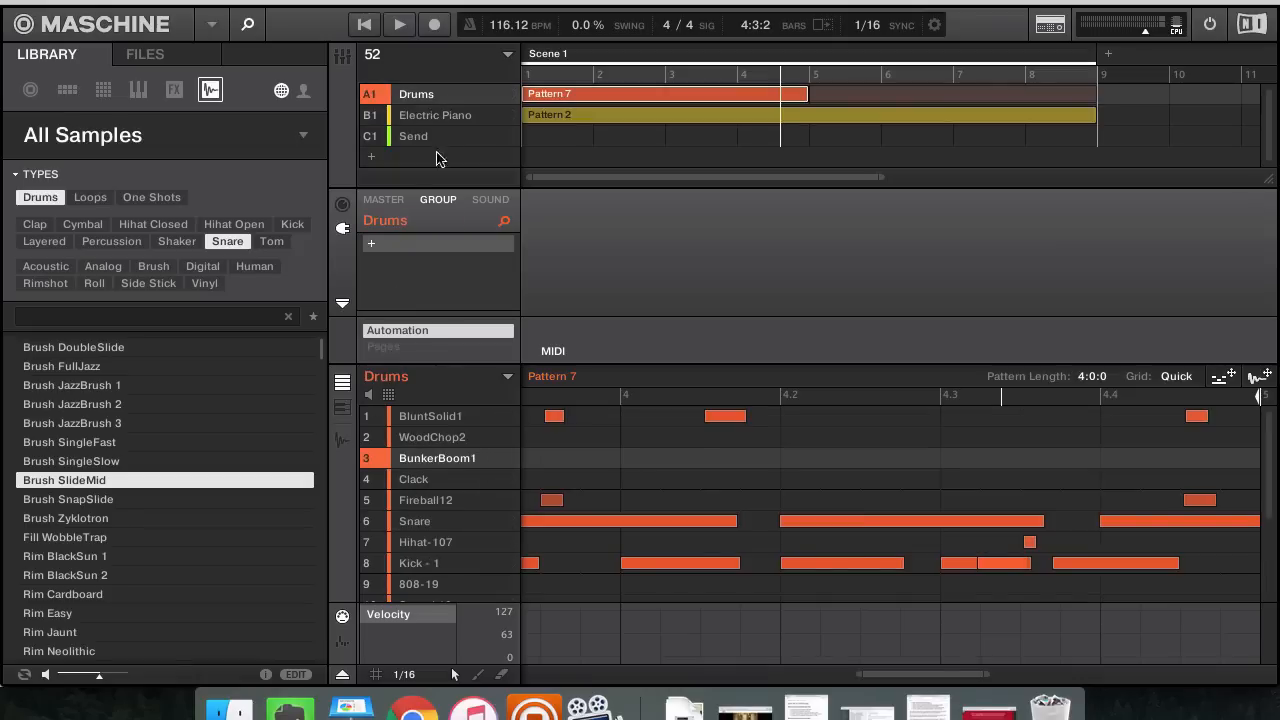
click(388, 394)
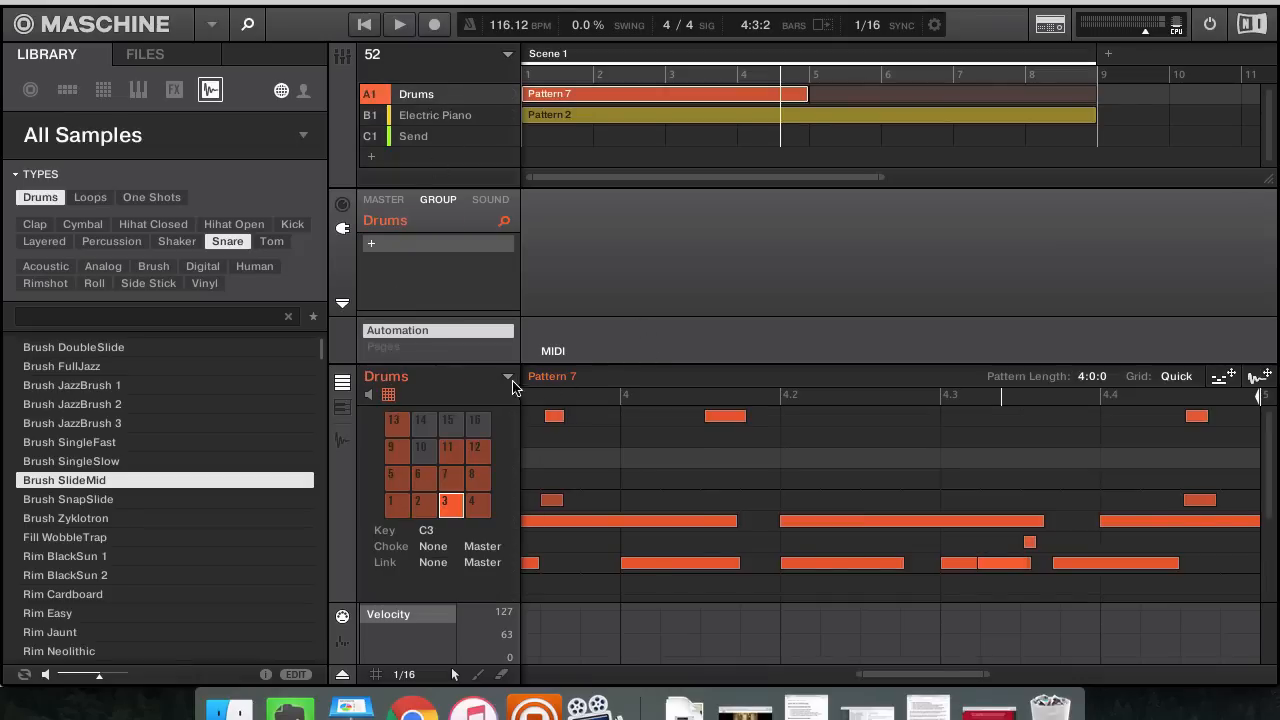
click(389, 396)
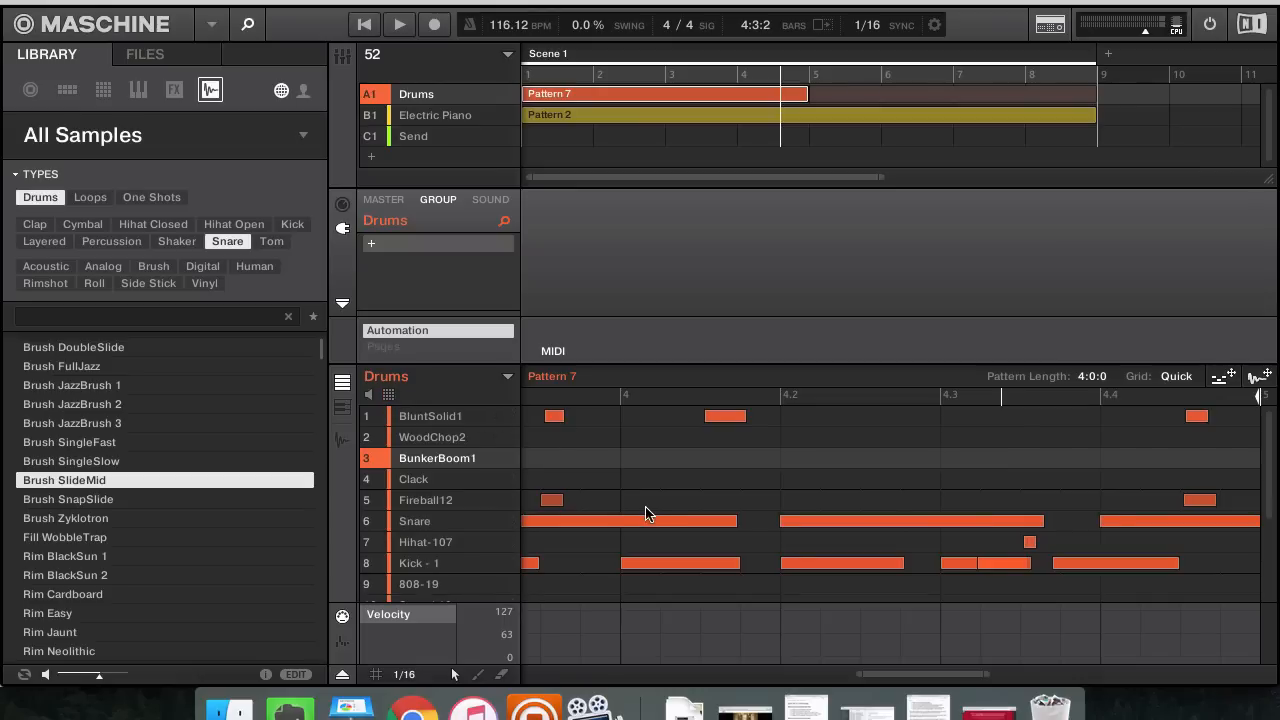
scroll(651, 513, left, 3)
scroll(651, 513, left, 8)
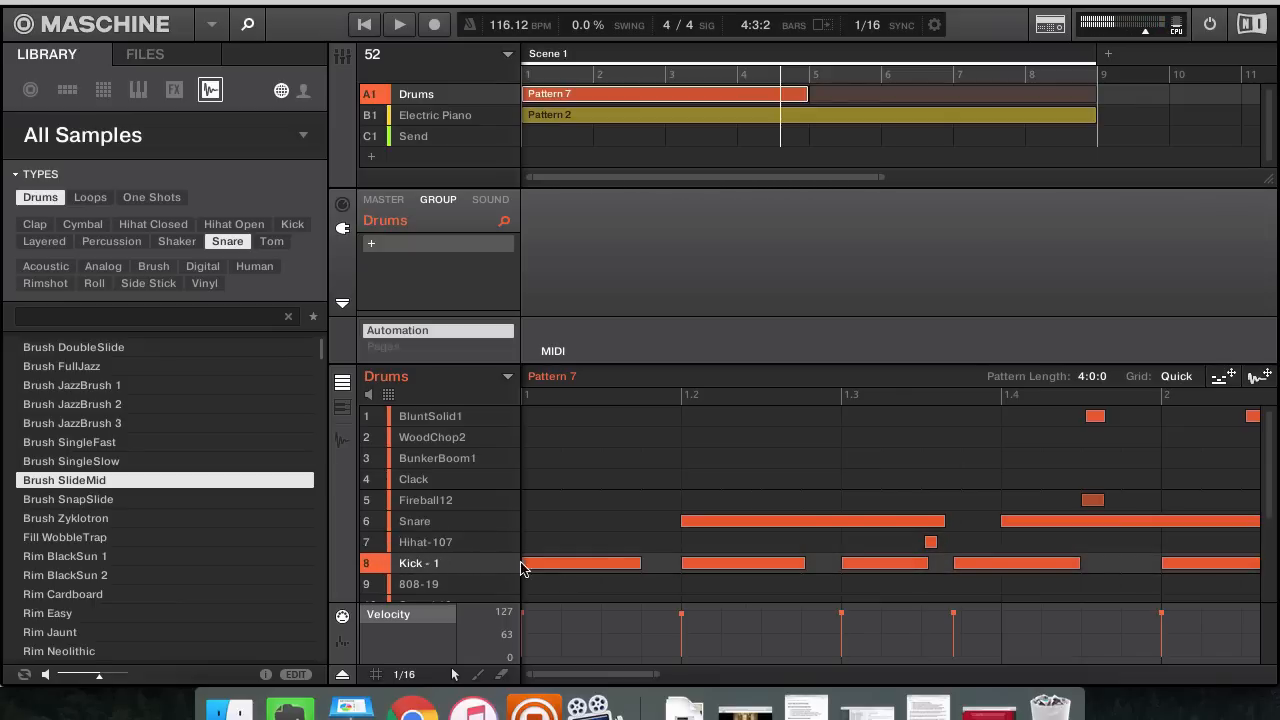
Step: Compare the Drums group's pad grid with its sound list, using the Kick - 1 sound as the reference
mouse_move(490, 543)
click(389, 396)
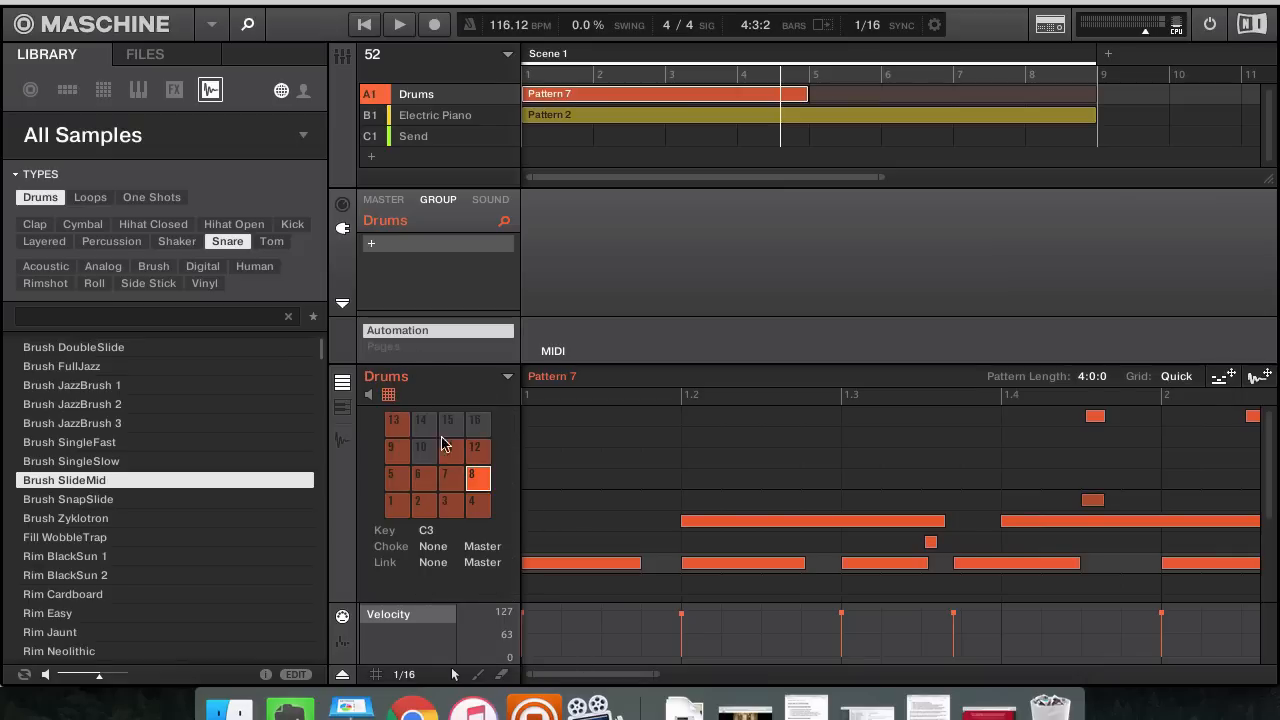
click(389, 396)
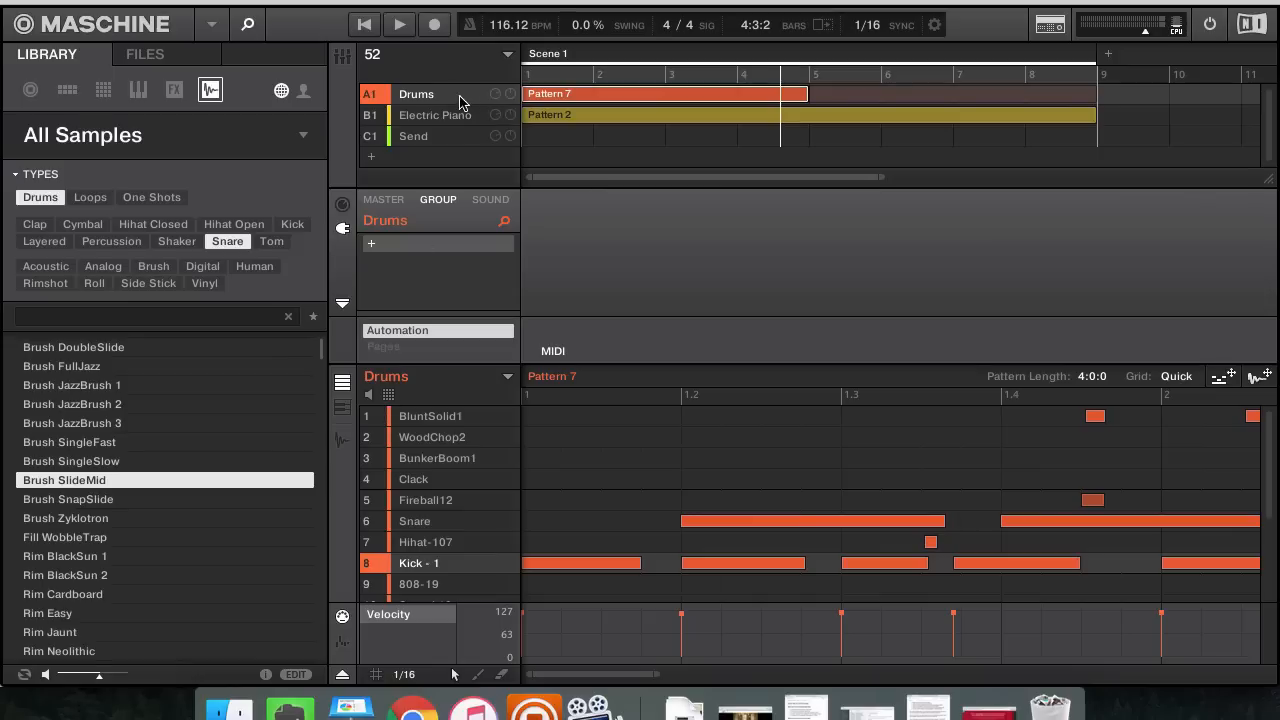
click(389, 395)
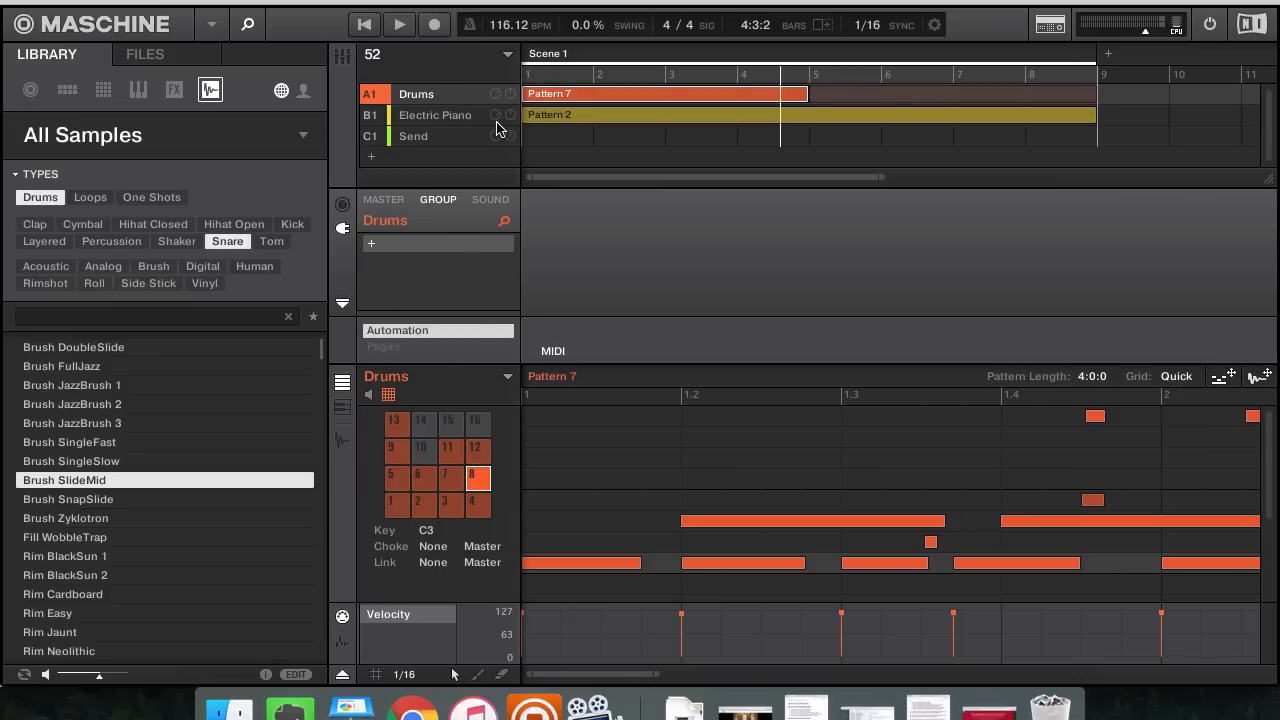
click(389, 395)
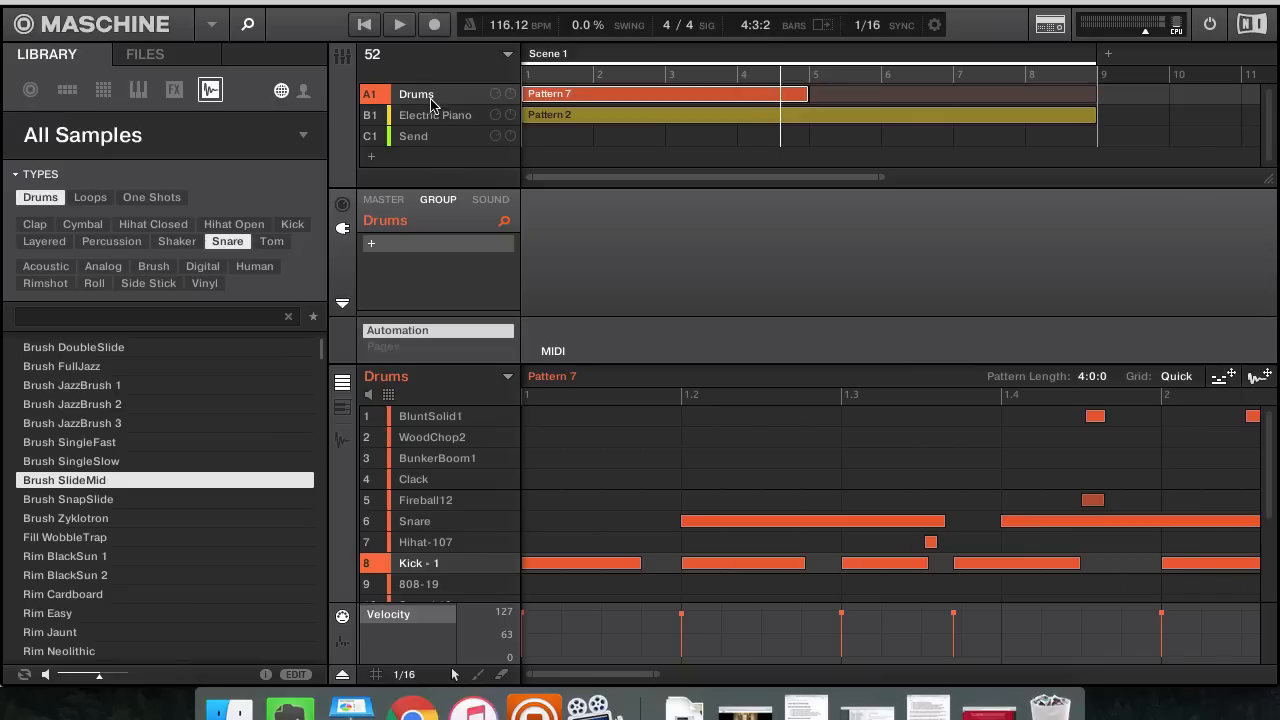
click(389, 396)
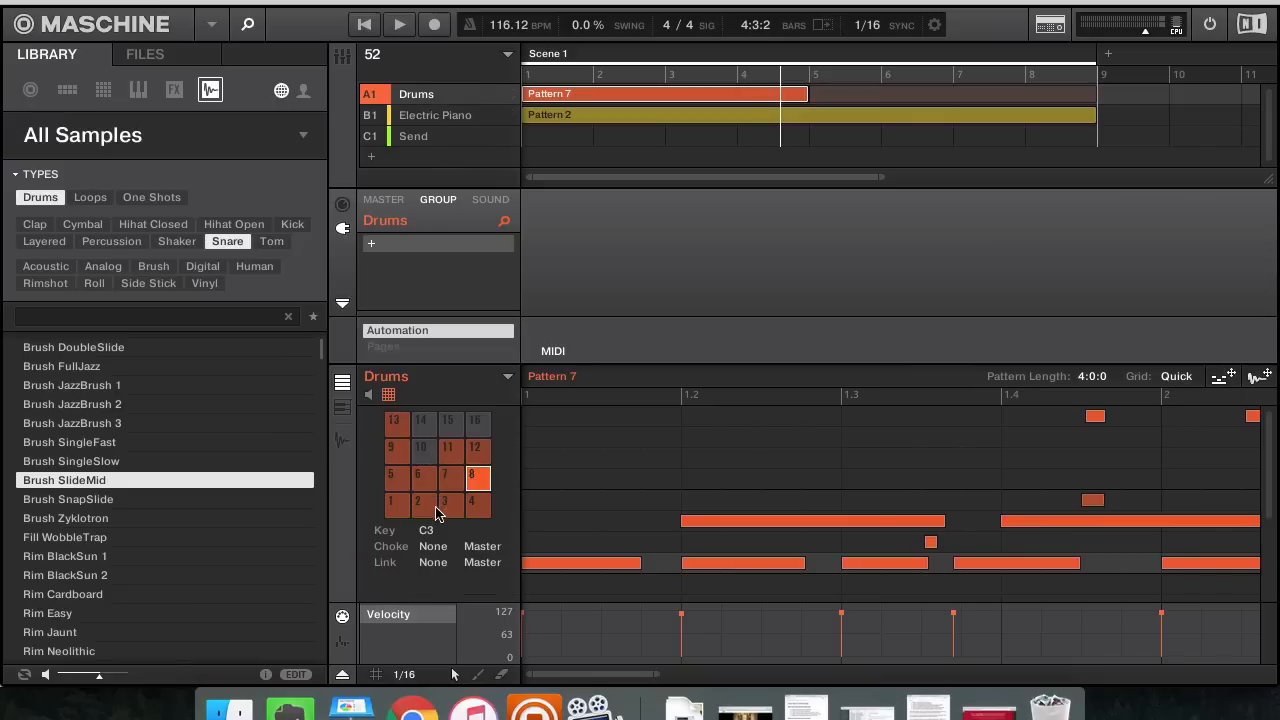
click(389, 396)
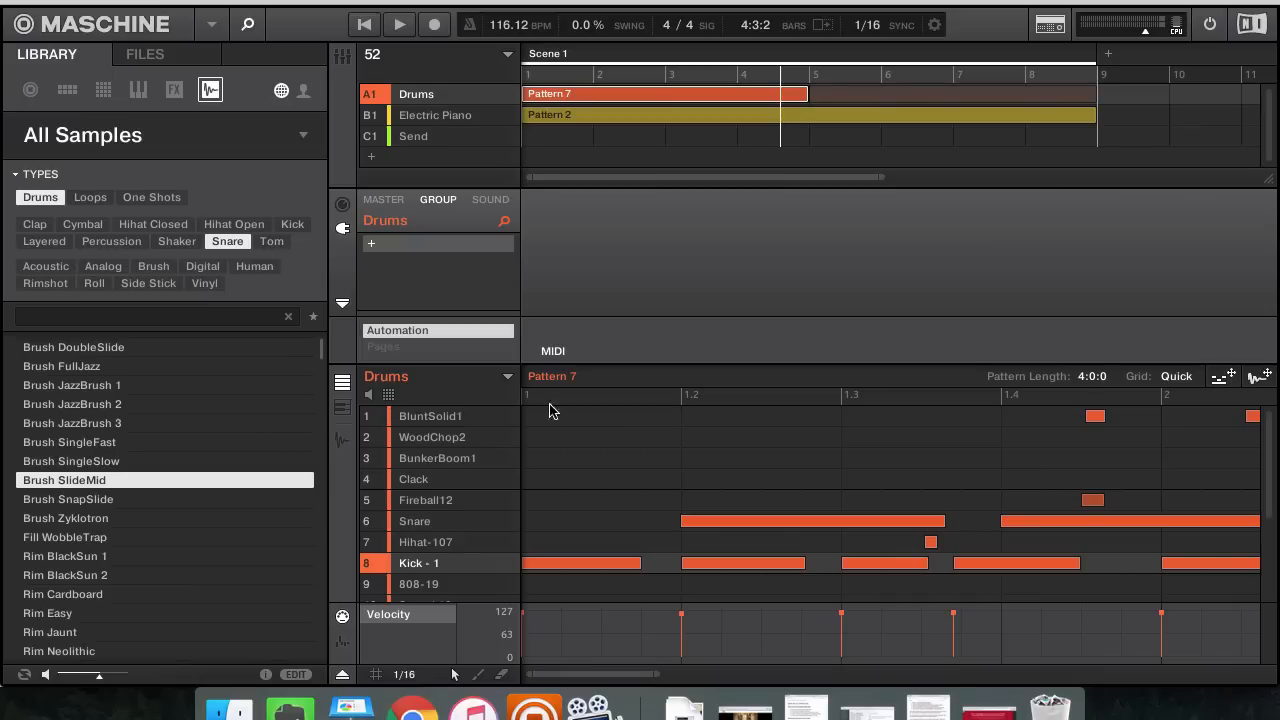
Step: Look over the Electric Piano and Drums patterns in Scene 1 and rename the scene as Intro
click(453, 117)
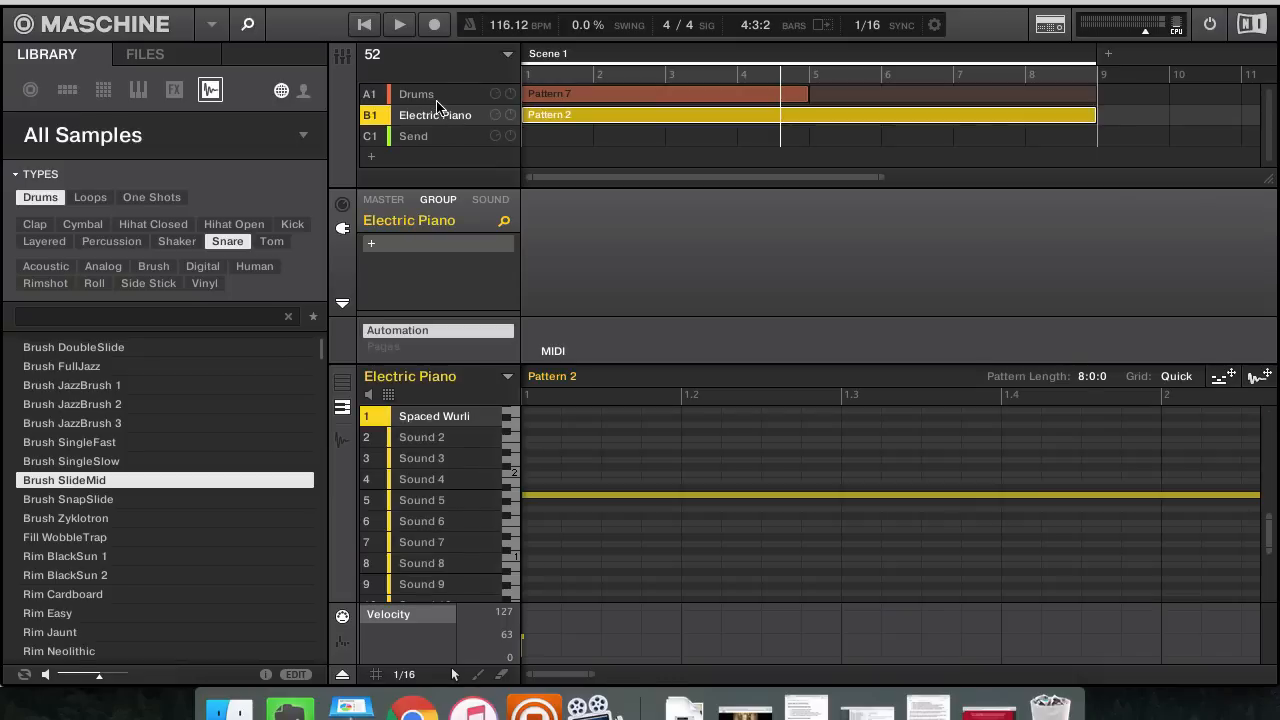
click(436, 99)
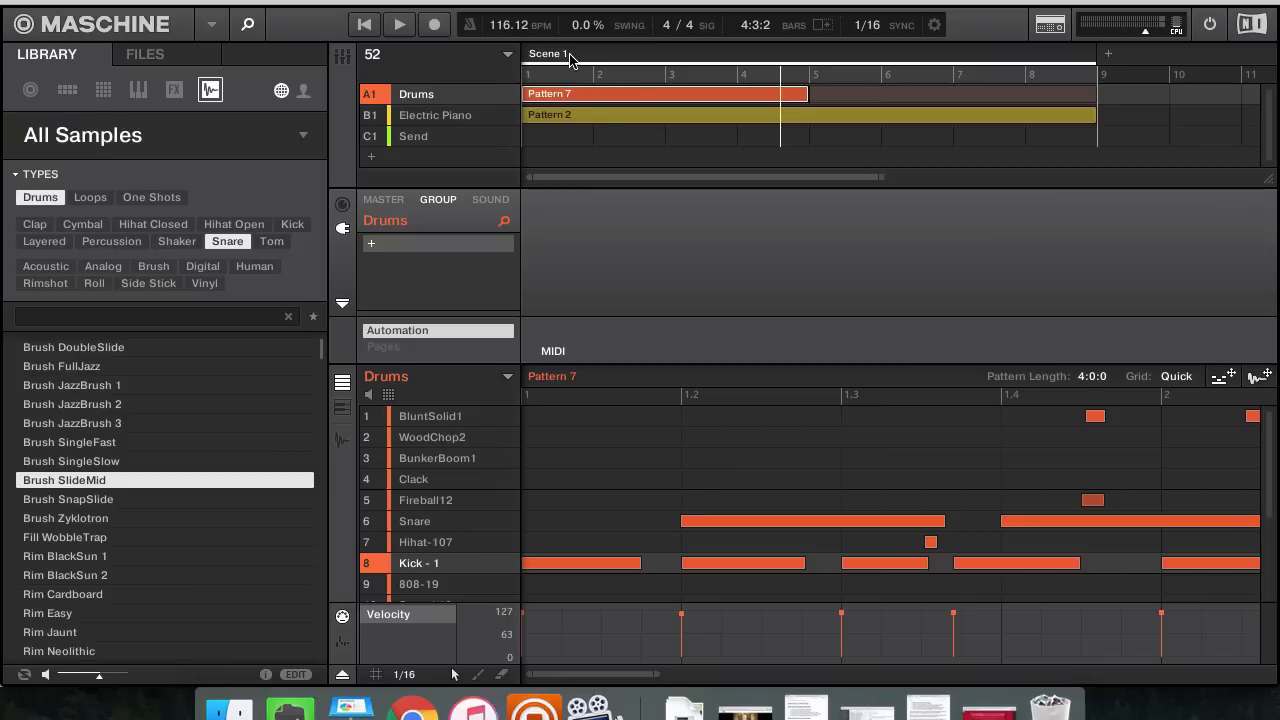
click(450, 115)
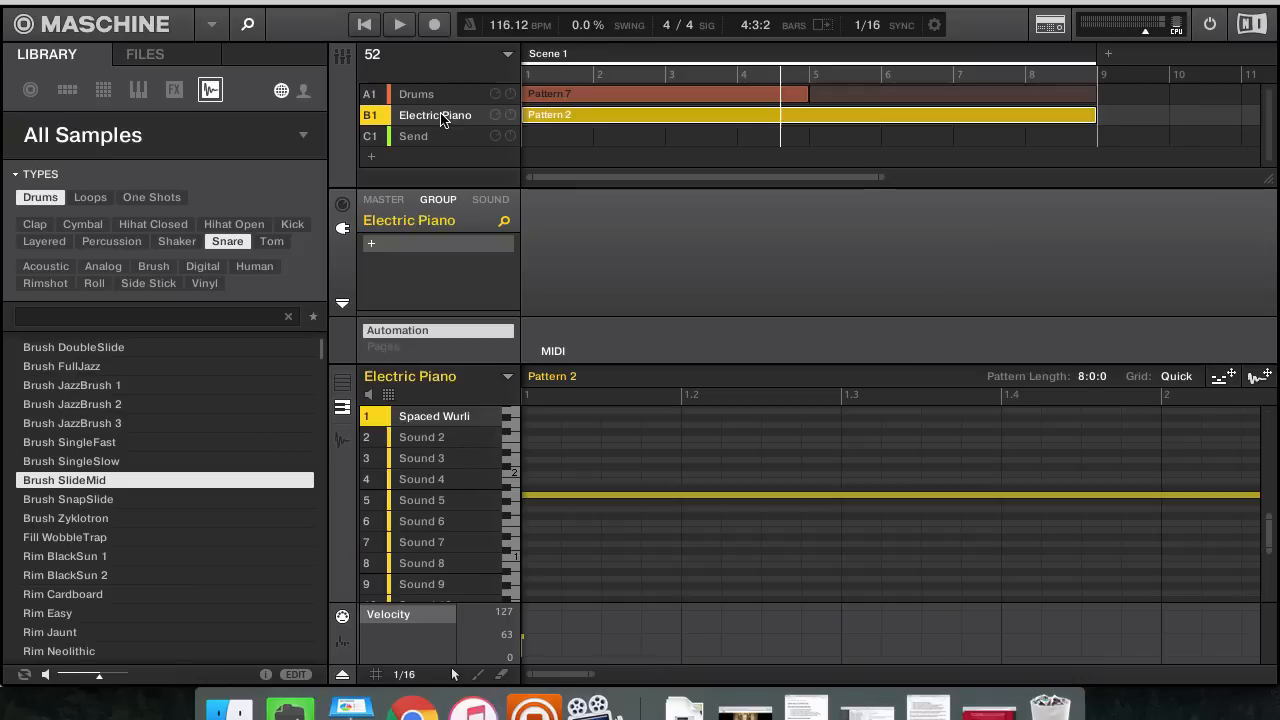
click(578, 99)
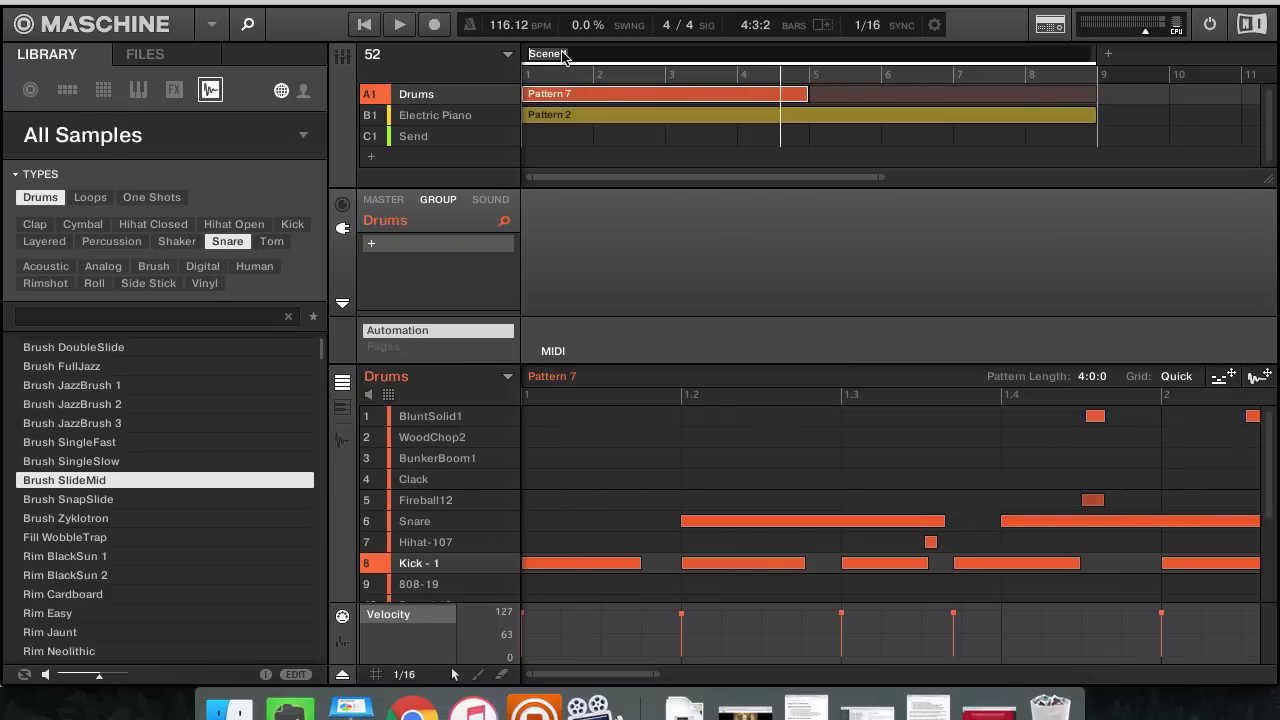
text(Intro)
key(Return)
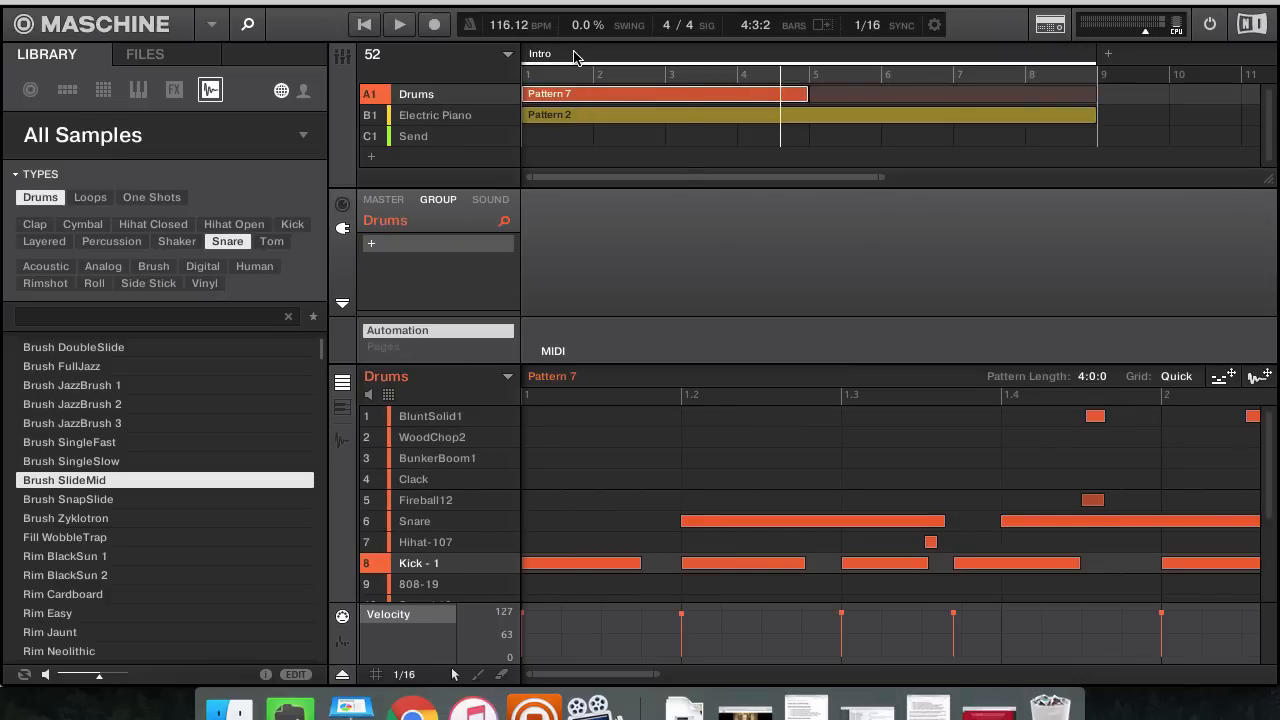
Step: Duplicate the Intro scene and rename the copy as Verse
right_click(575, 56)
click(625, 112)
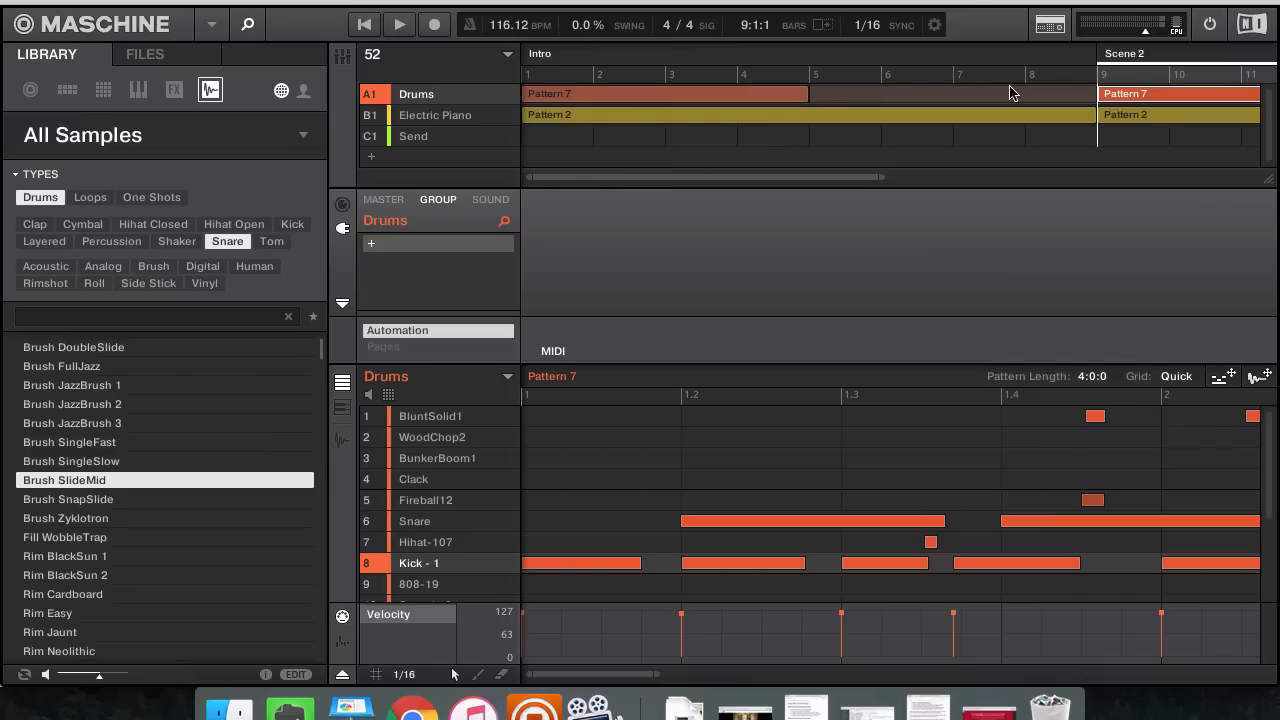
right_click(584, 58)
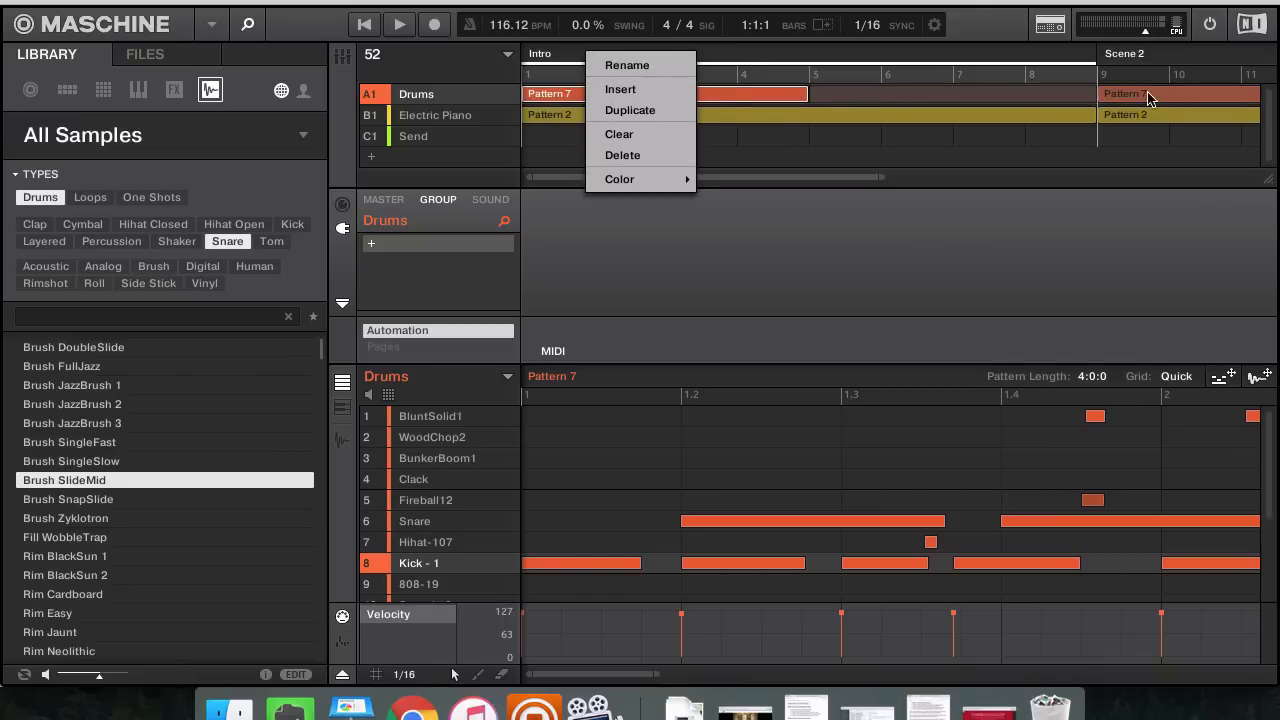
click(1143, 124)
click(1127, 56)
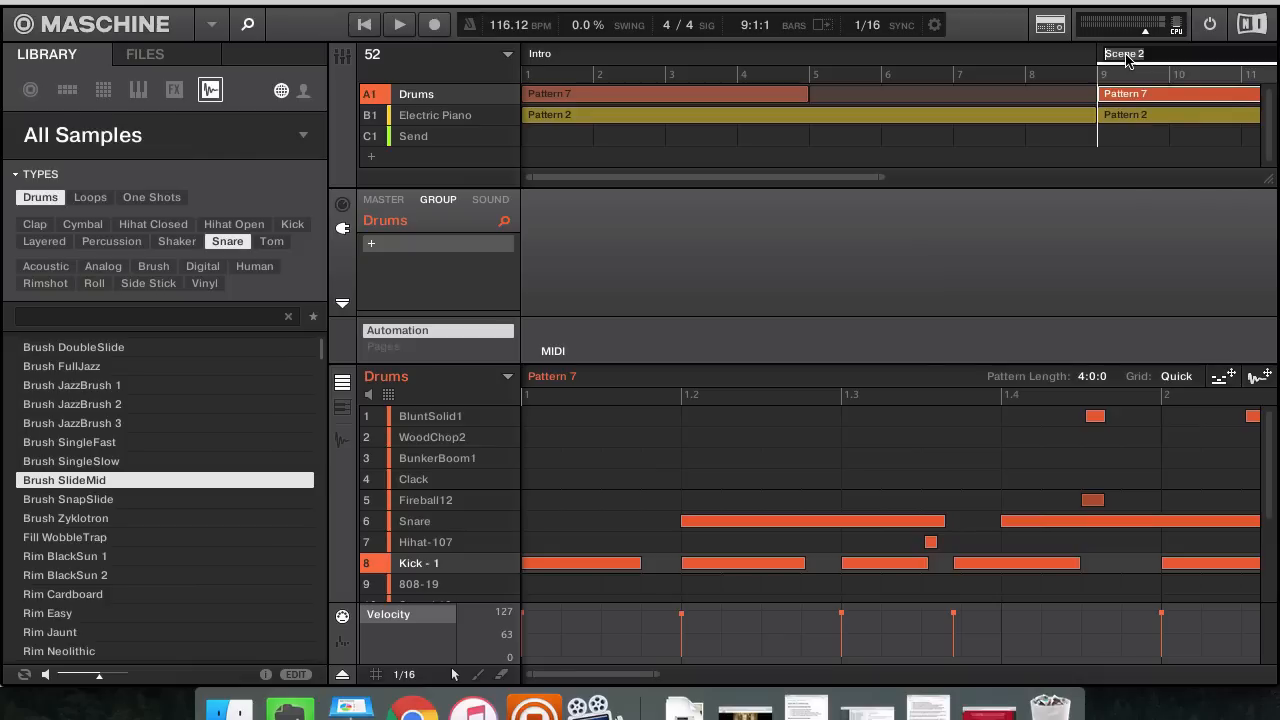
text(Bers)
key(BackSpace)
text(Verse)
key(Return)
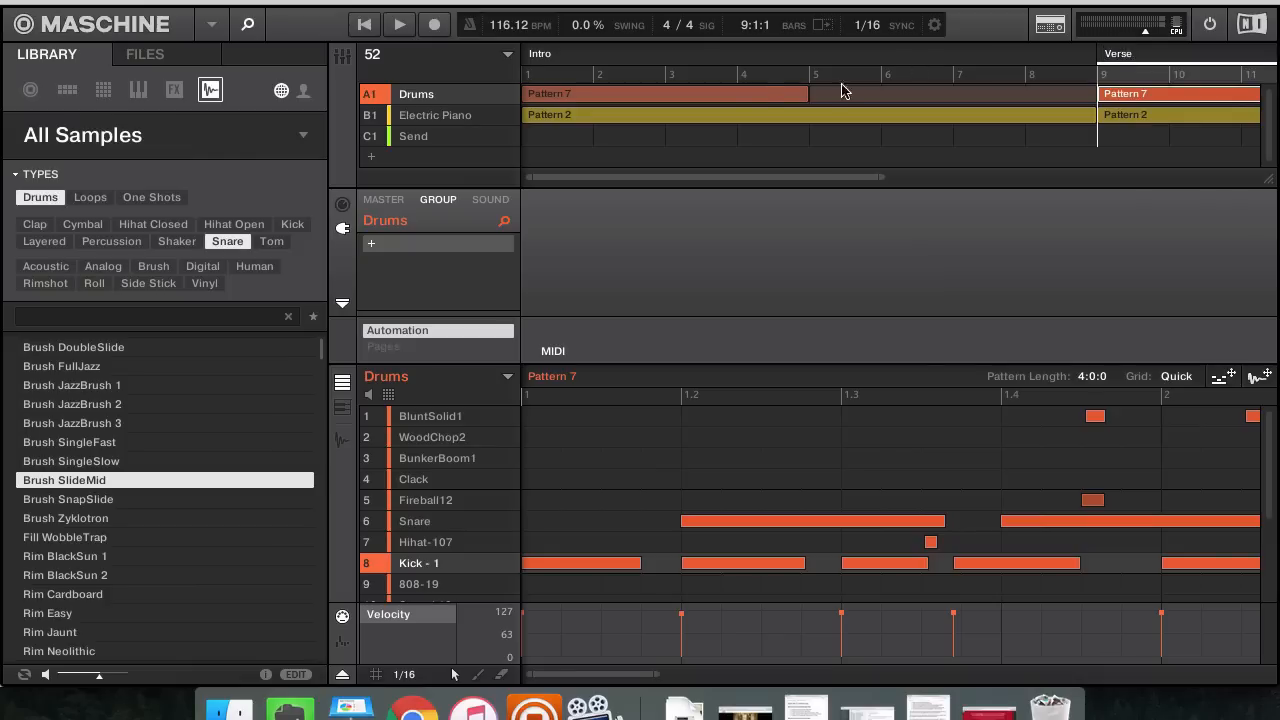
Step: Rename the Intro scene's Drums pattern as Itro and its Electric Piano pattern as Intro
click(685, 112)
click(659, 97)
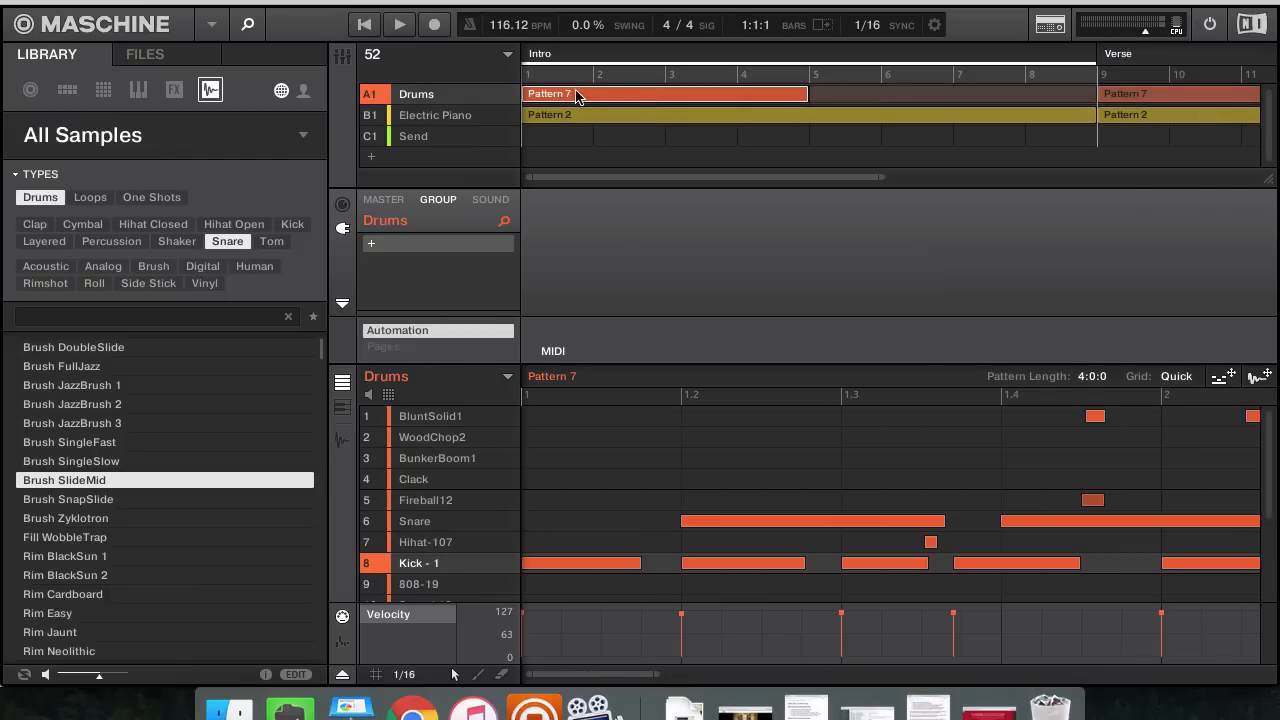
click(549, 97)
text(Itro)
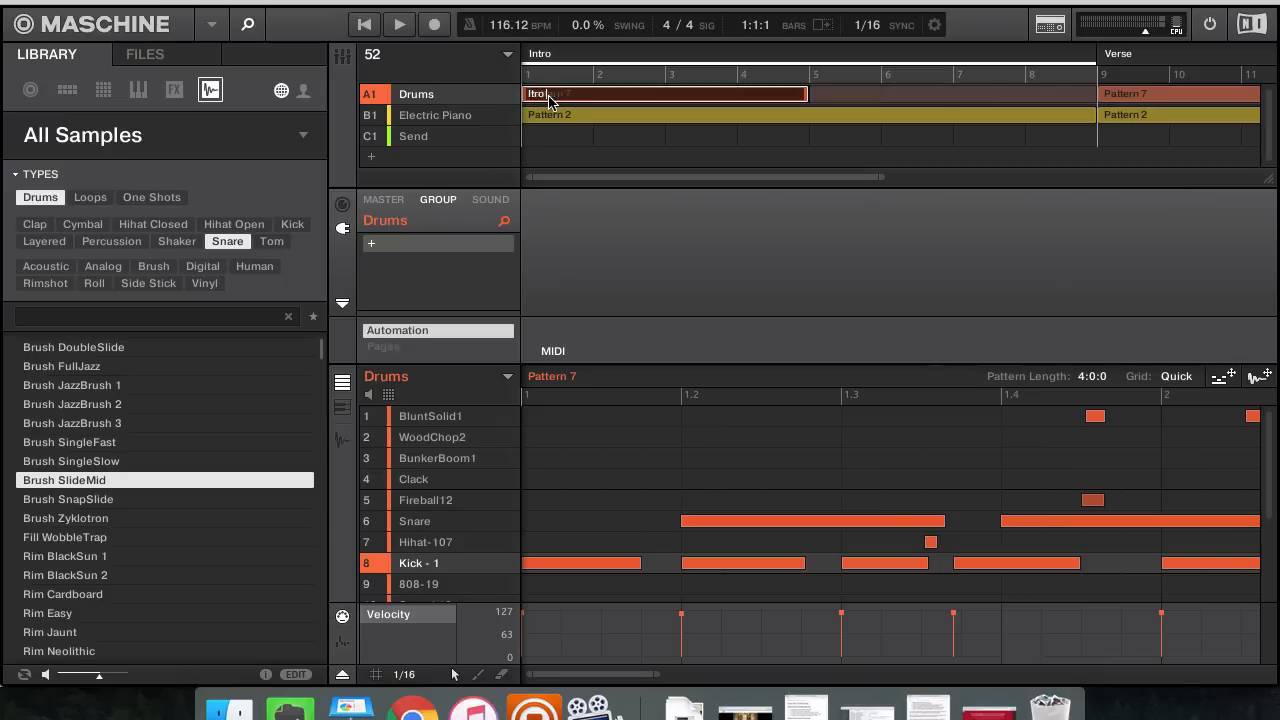
key(Return)
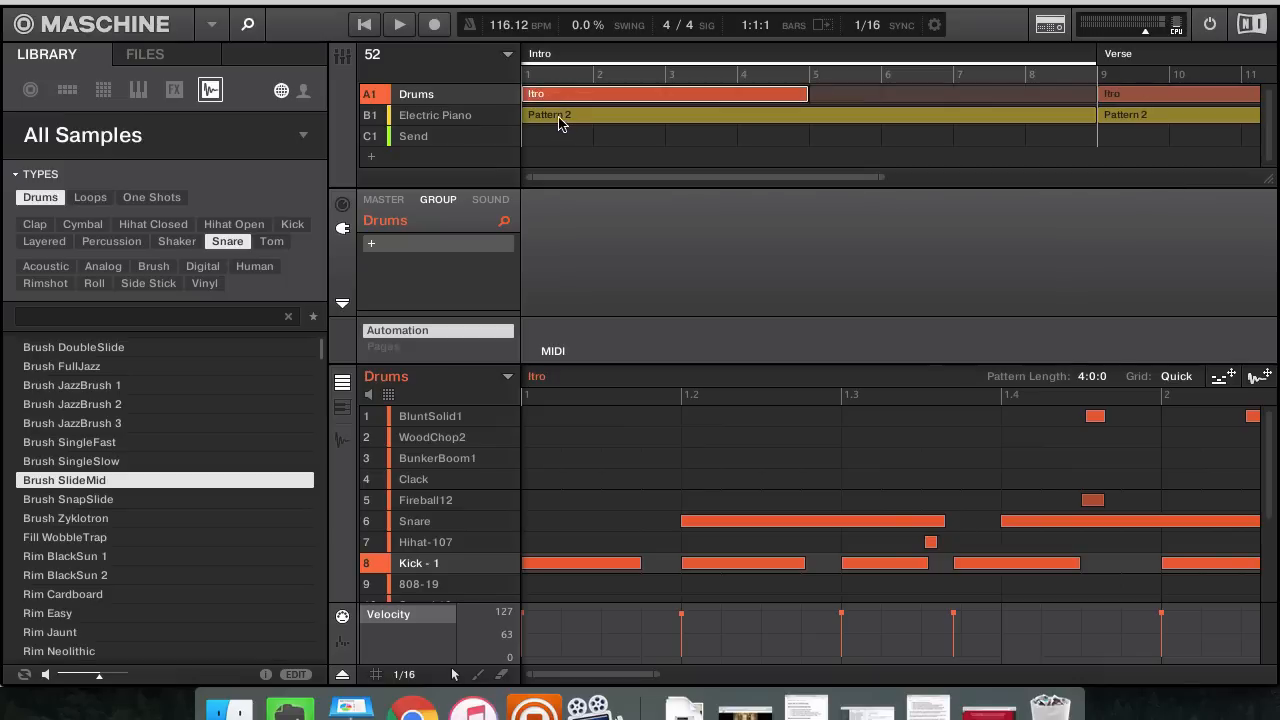
click(558, 116)
text(Intro)
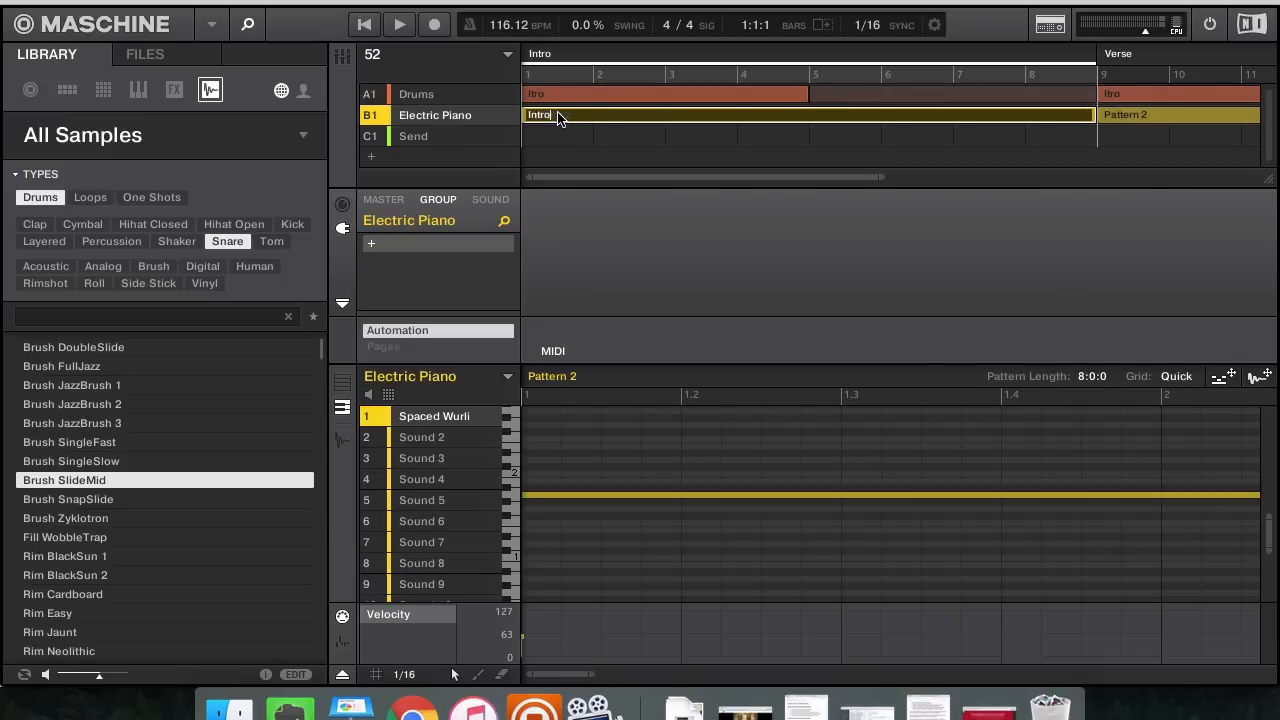
key(Return)
Step: Rename the Verse scene's Drums pattern as verse and its Electric Piano pattern as Verse, and check the names in both scenes
scroll(1010, 130, right, 5)
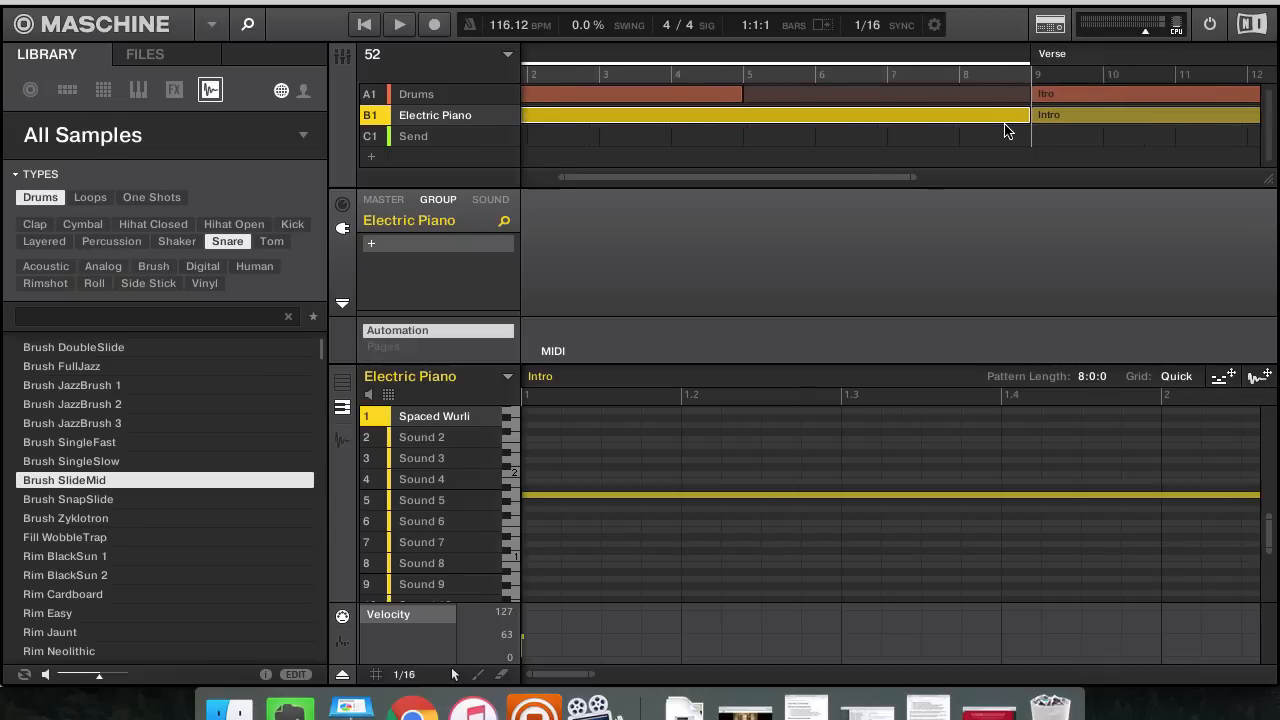
click(1026, 98)
double_click(1024, 100)
text(verse)
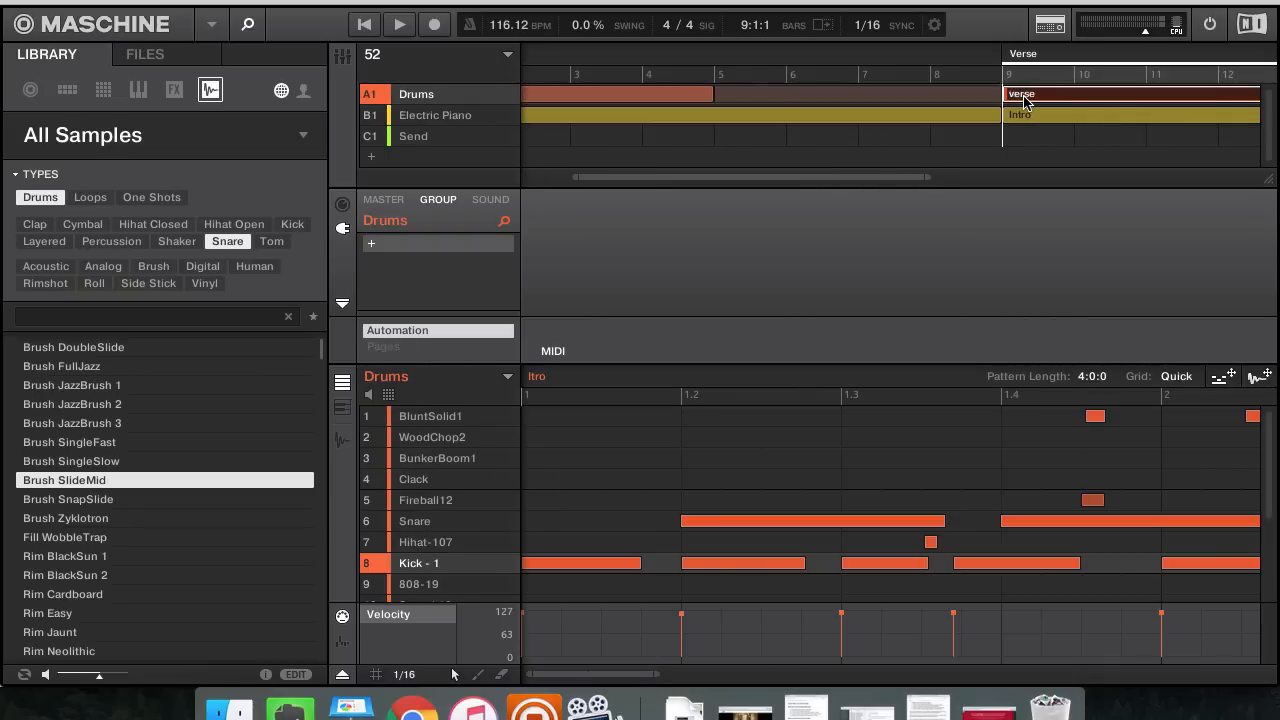
key(Return)
click(1026, 117)
double_click(1026, 117)
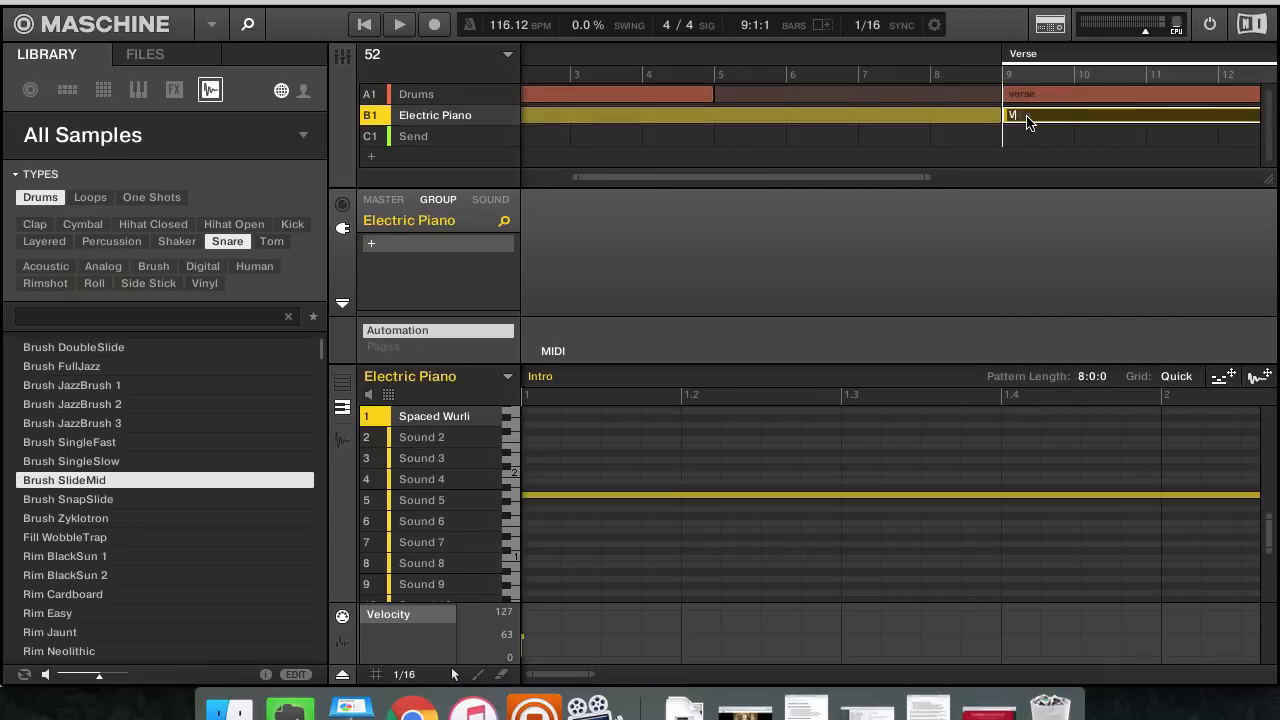
text(Verse)
key(Return)
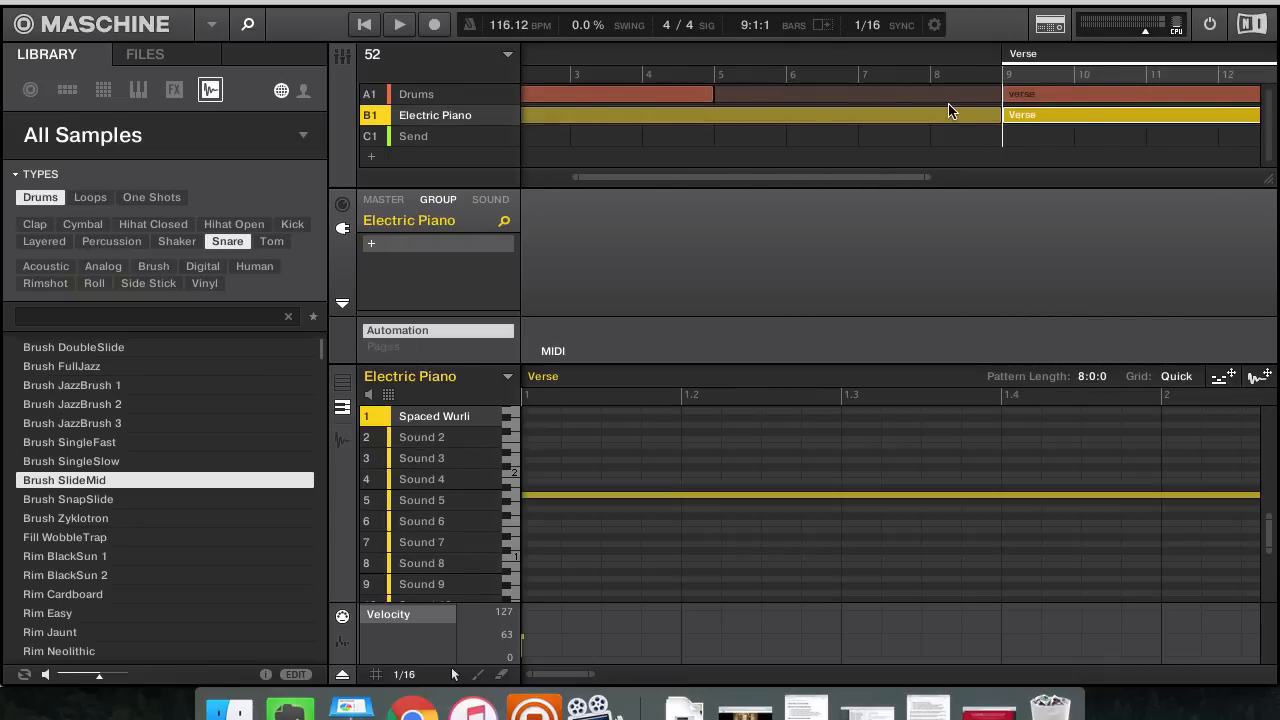
scroll(950, 110, left, 5)
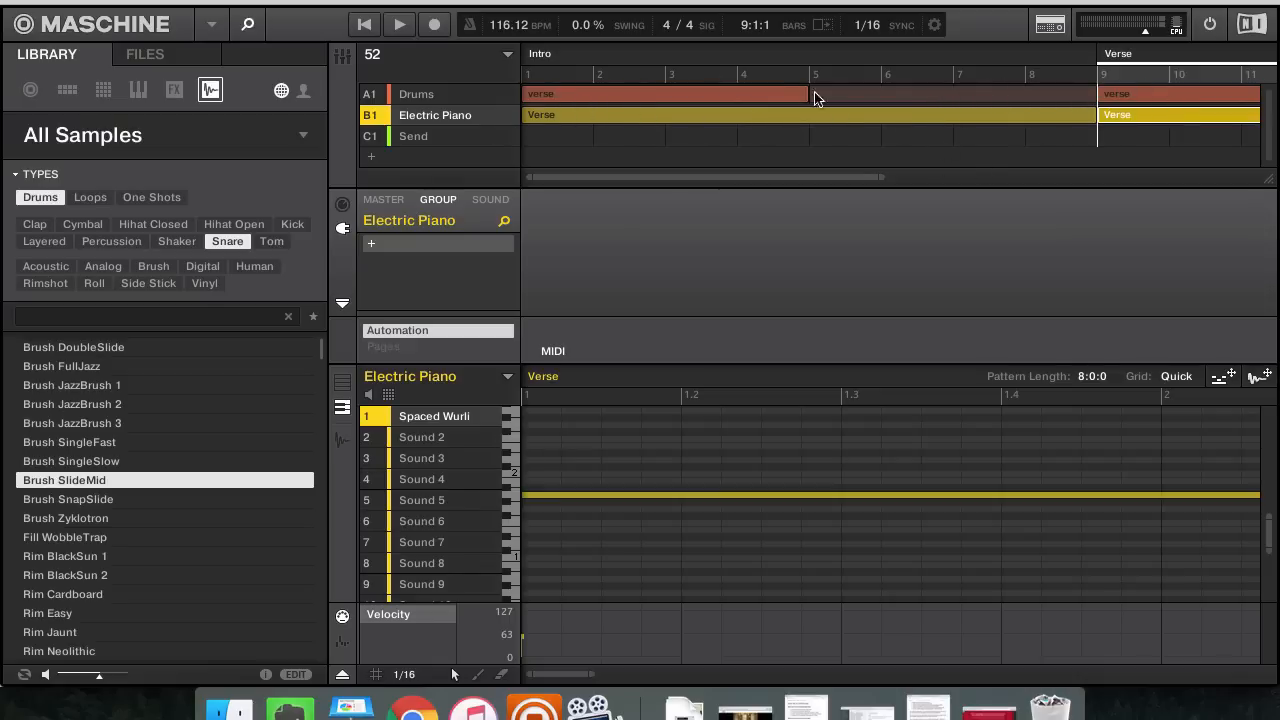
Step: Replace the Electric Piano pattern in the Intro scene with an empty 4-bar pattern
click(555, 100)
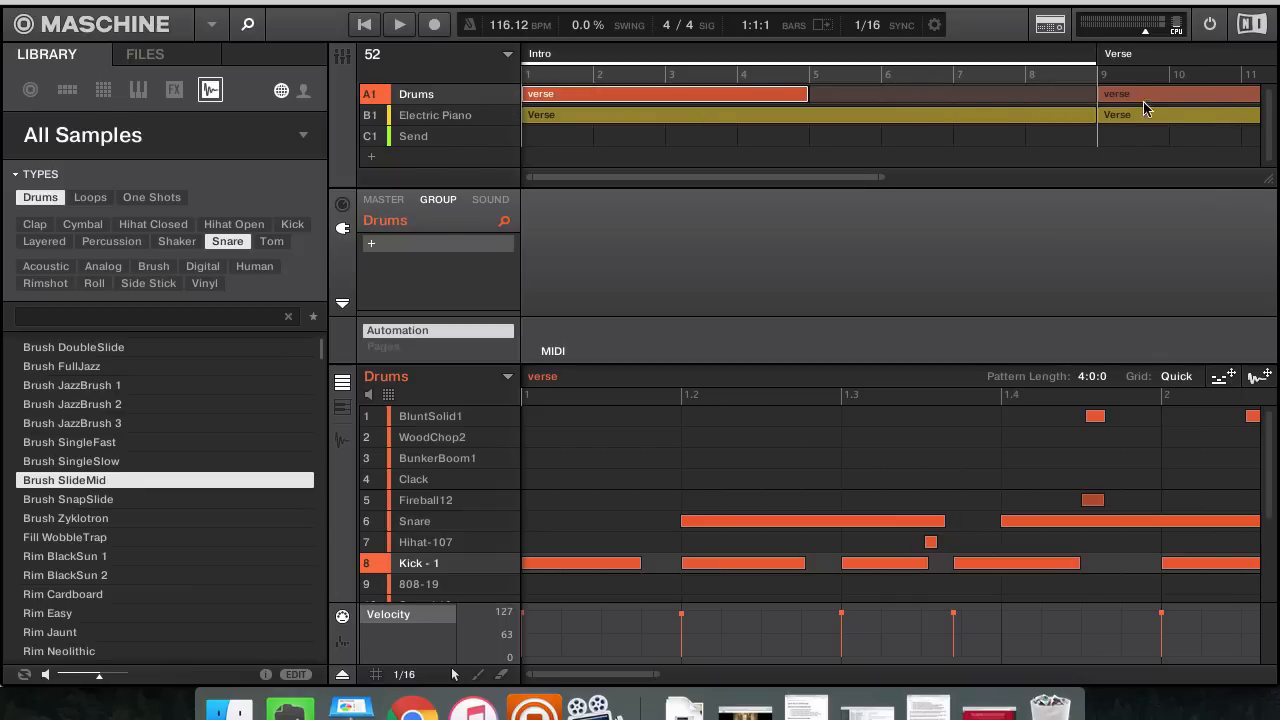
click(1047, 117)
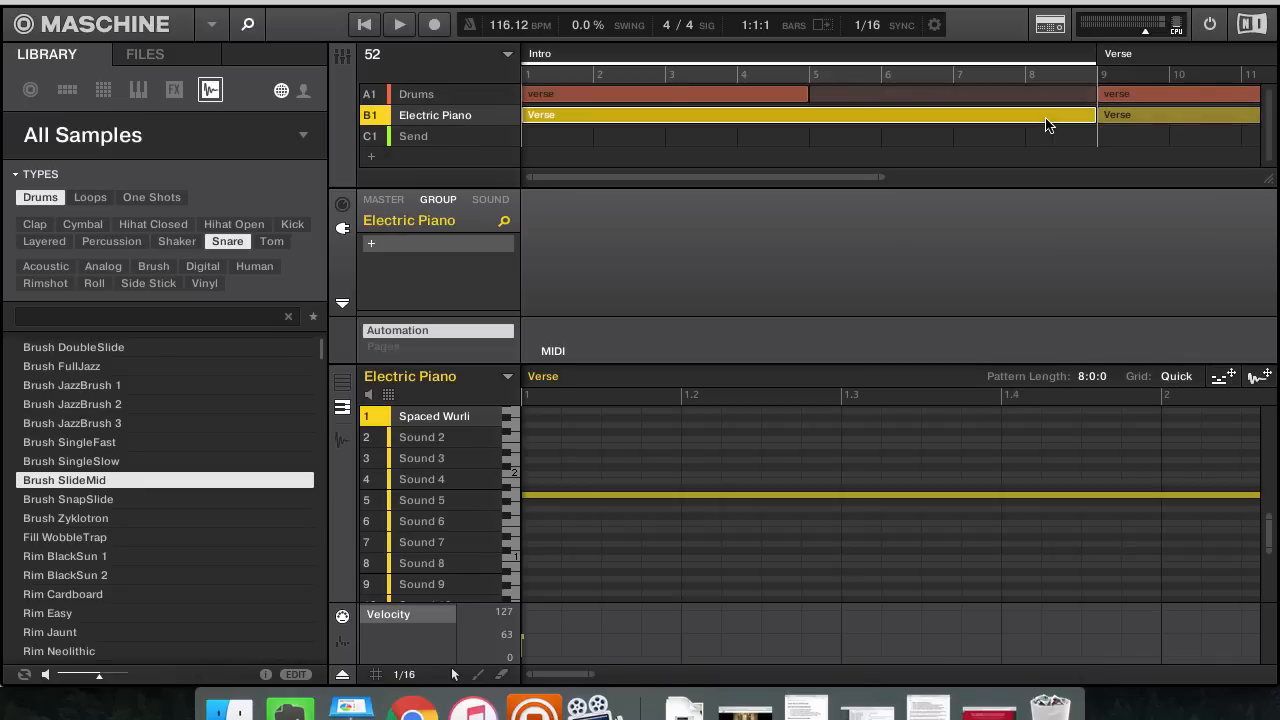
key(super+z)
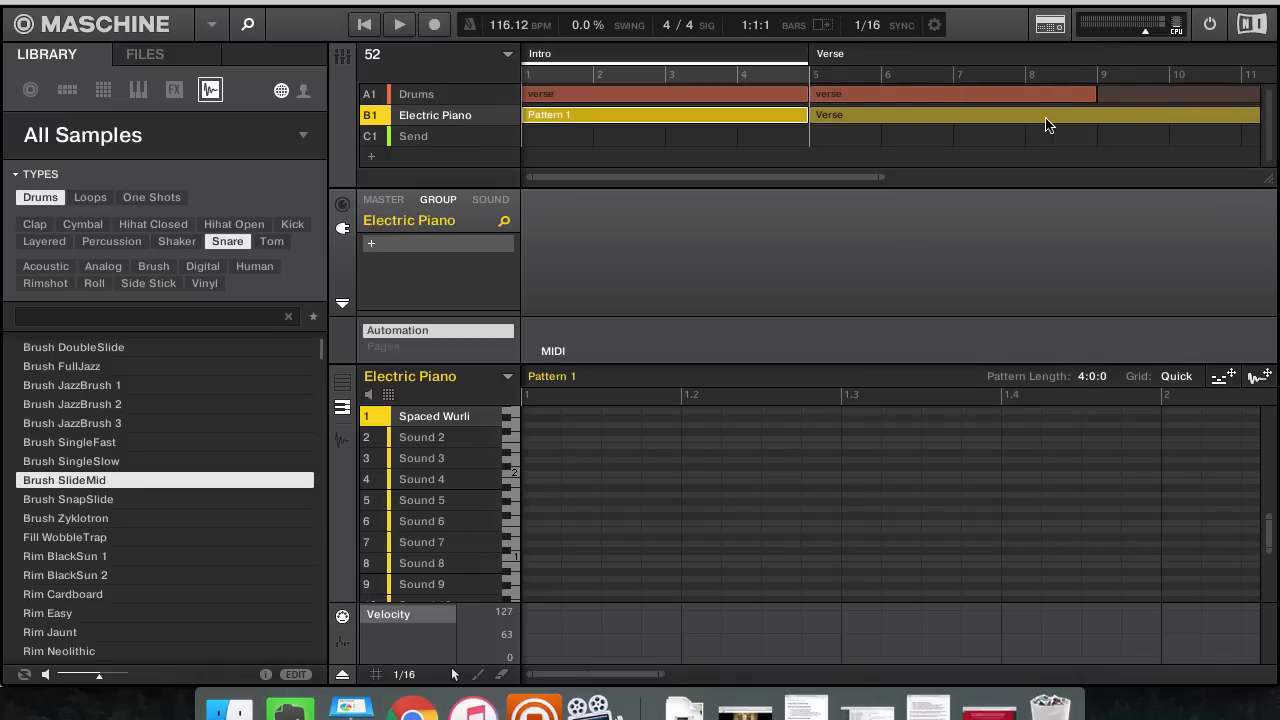
Step: Add a new group, move it above the Send group, and remove the Electric Piano pattern from the Intro scene
click(657, 143)
click(370, 155)
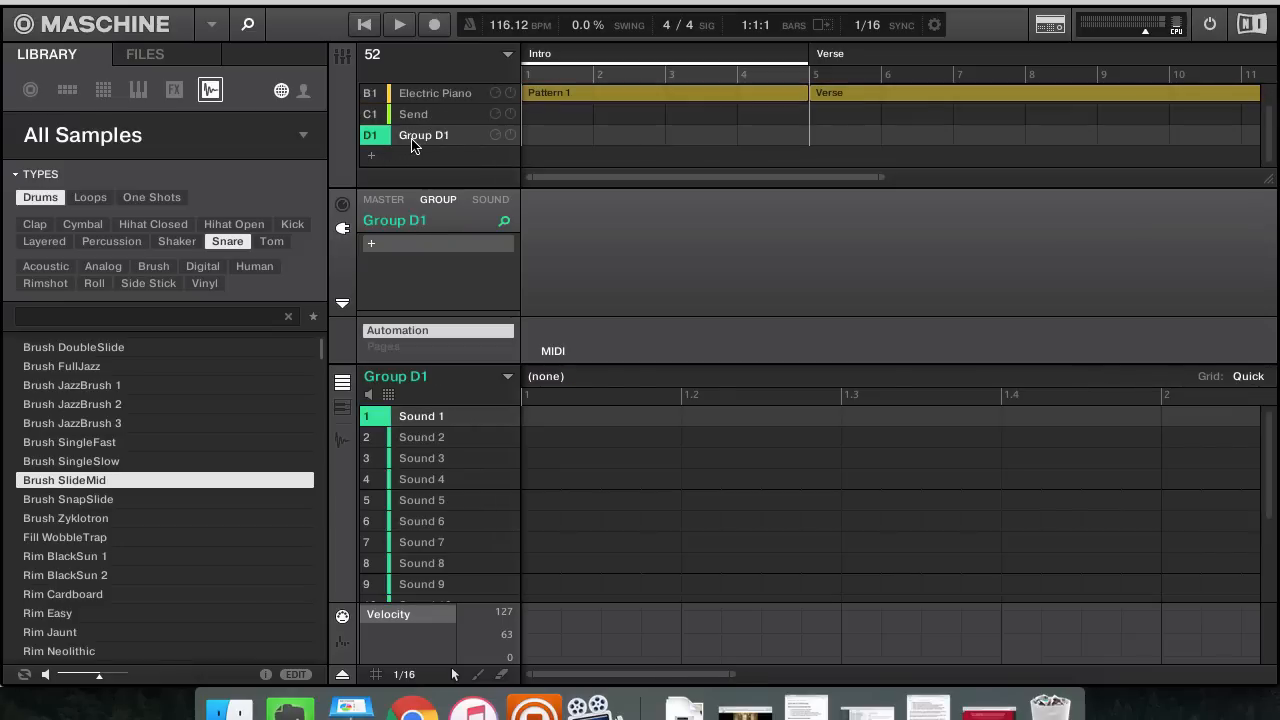
drag(412, 146, 405, 110)
scroll(503, 110, up, 1)
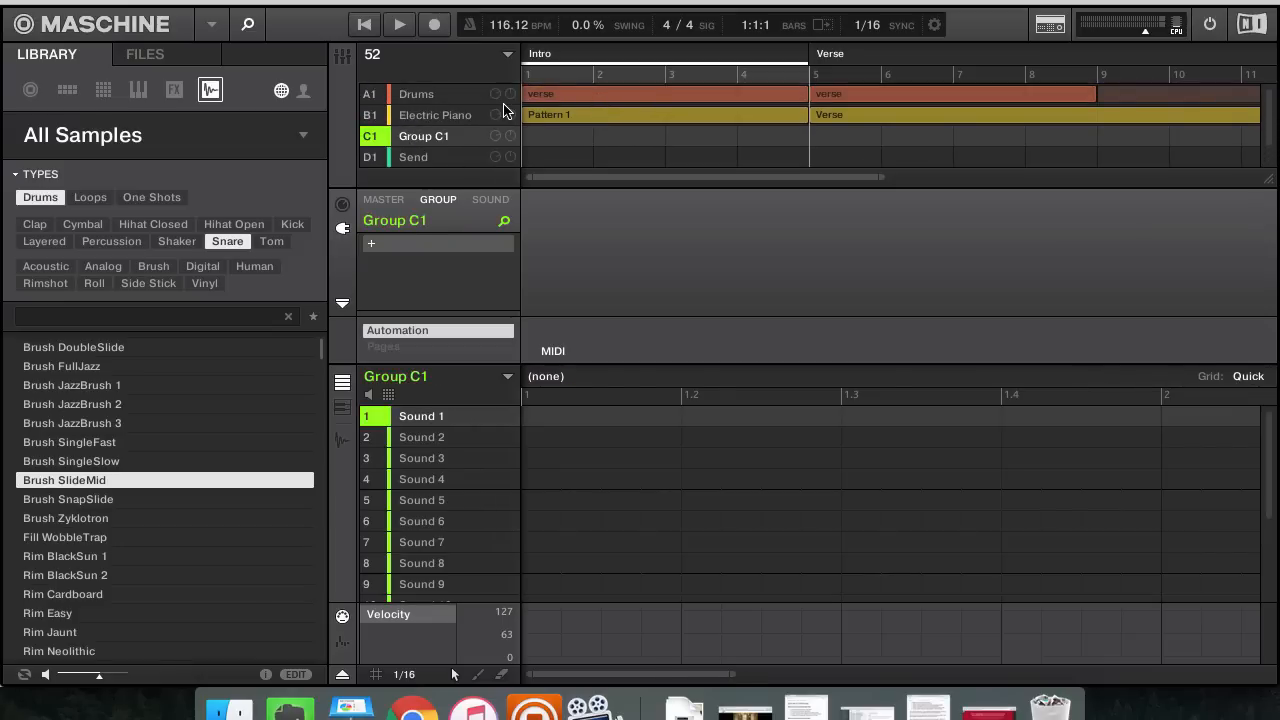
click(588, 118)
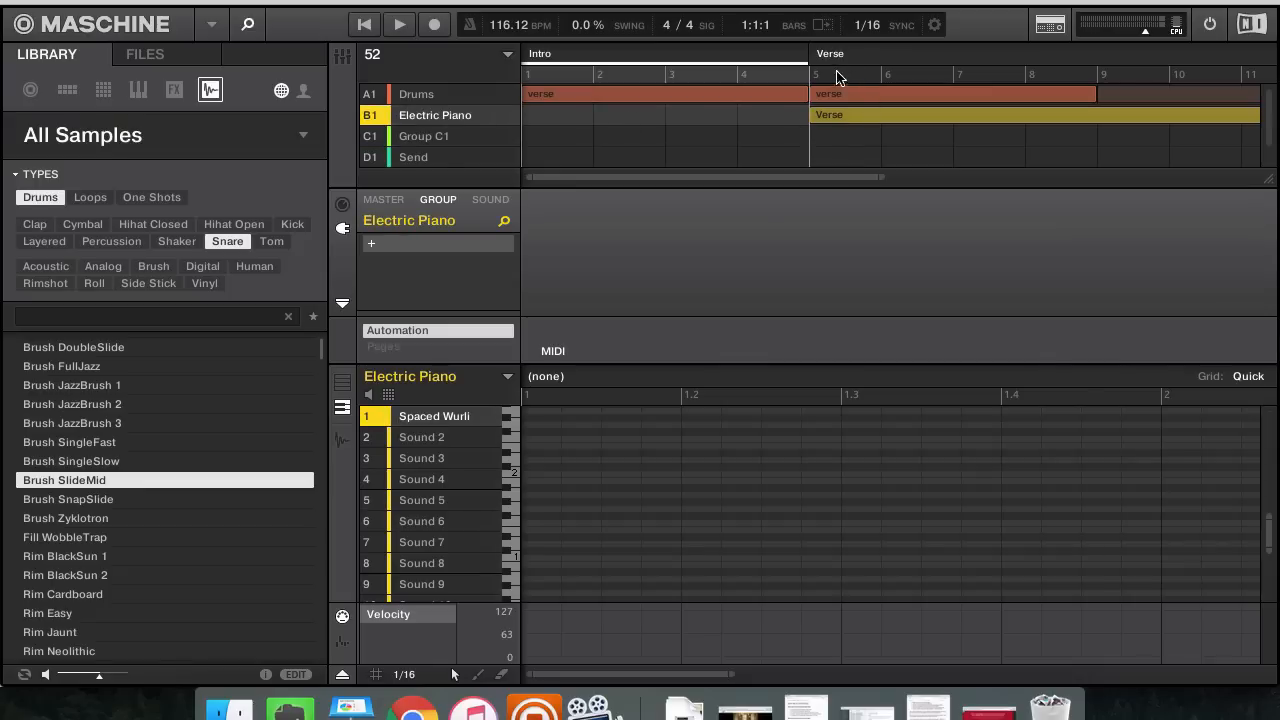
Step: Rename the new group as Bass and add one note for Sound 1 in its Verse scene pattern, shortly before beat 1.3
click(875, 140)
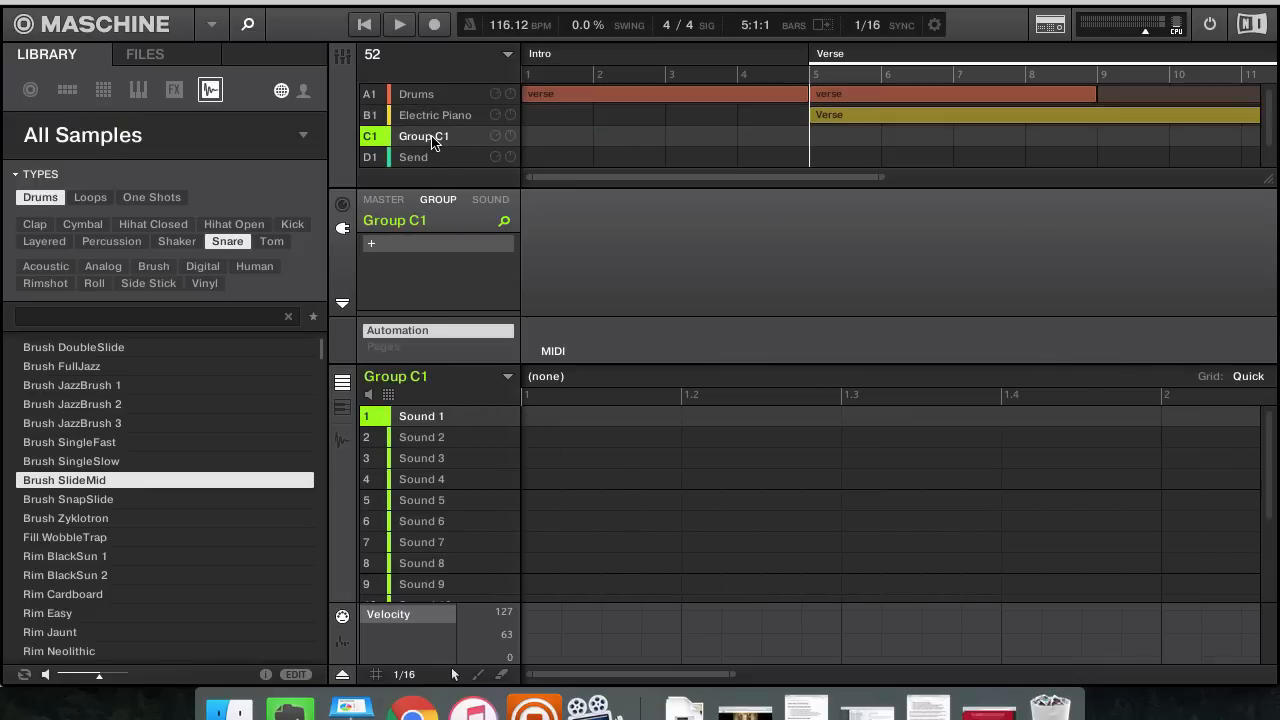
text(Ba)
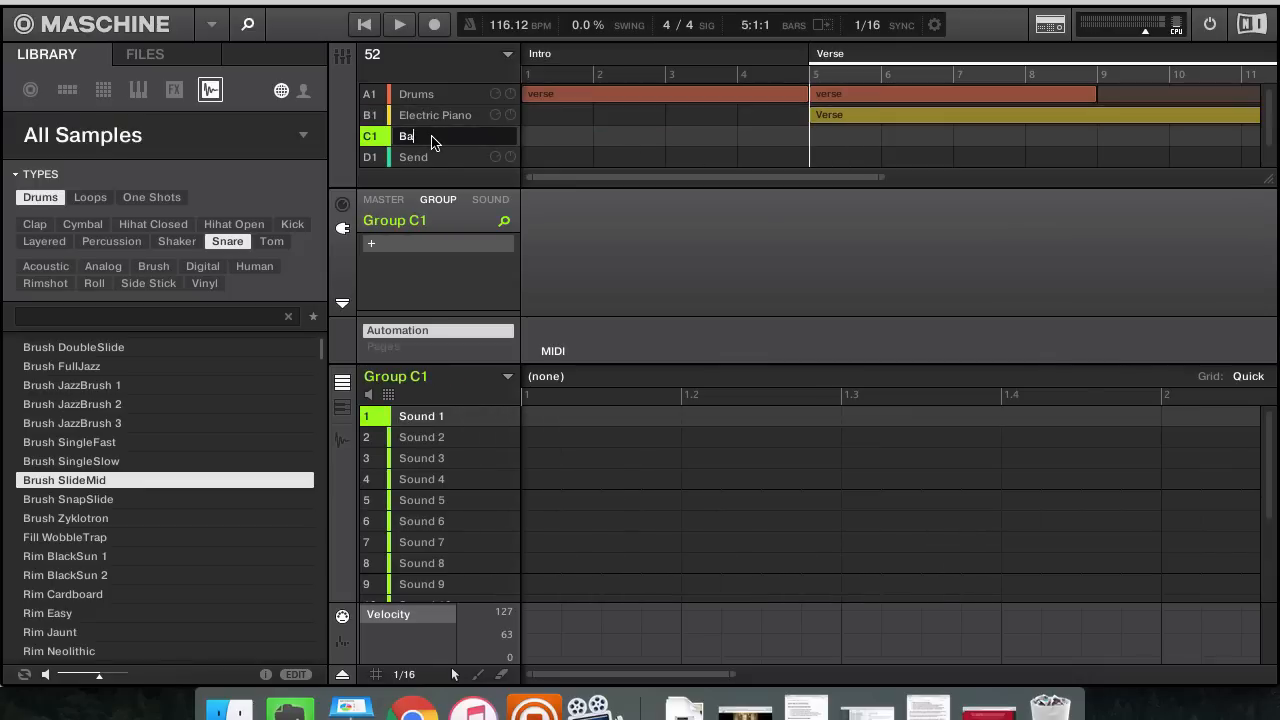
text(ss)
key(Return)
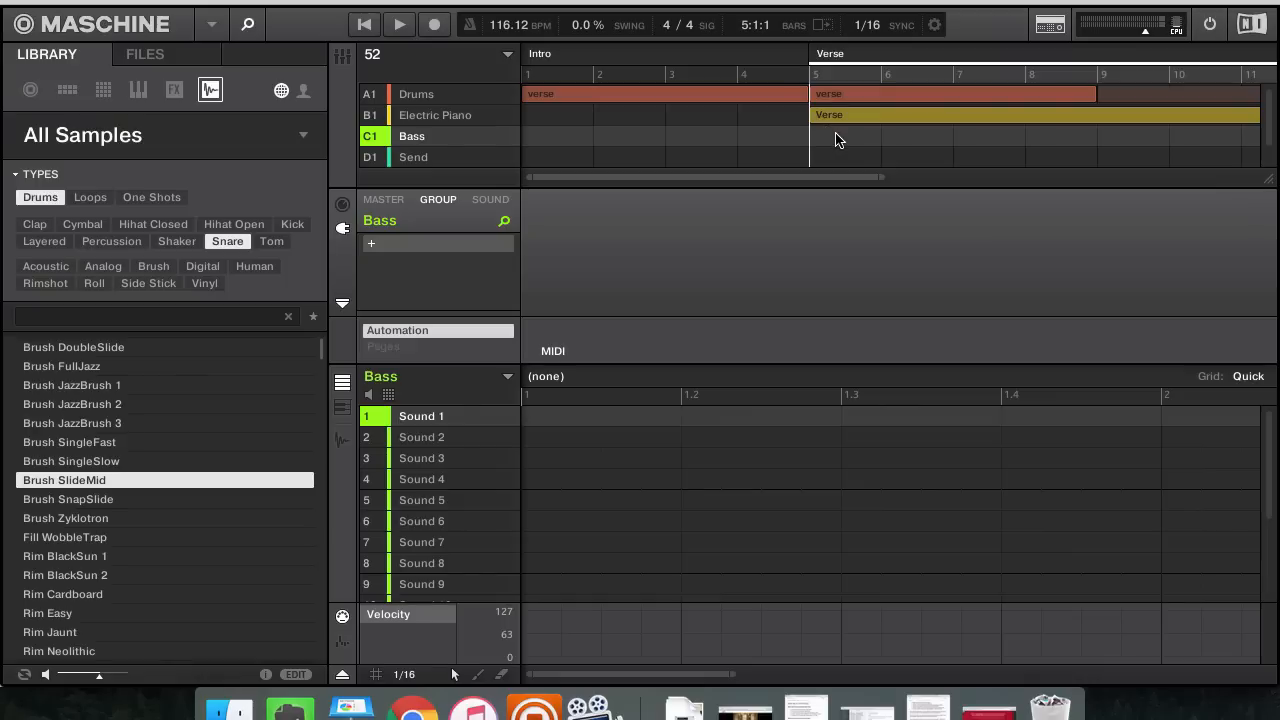
click(598, 416)
click(780, 416)
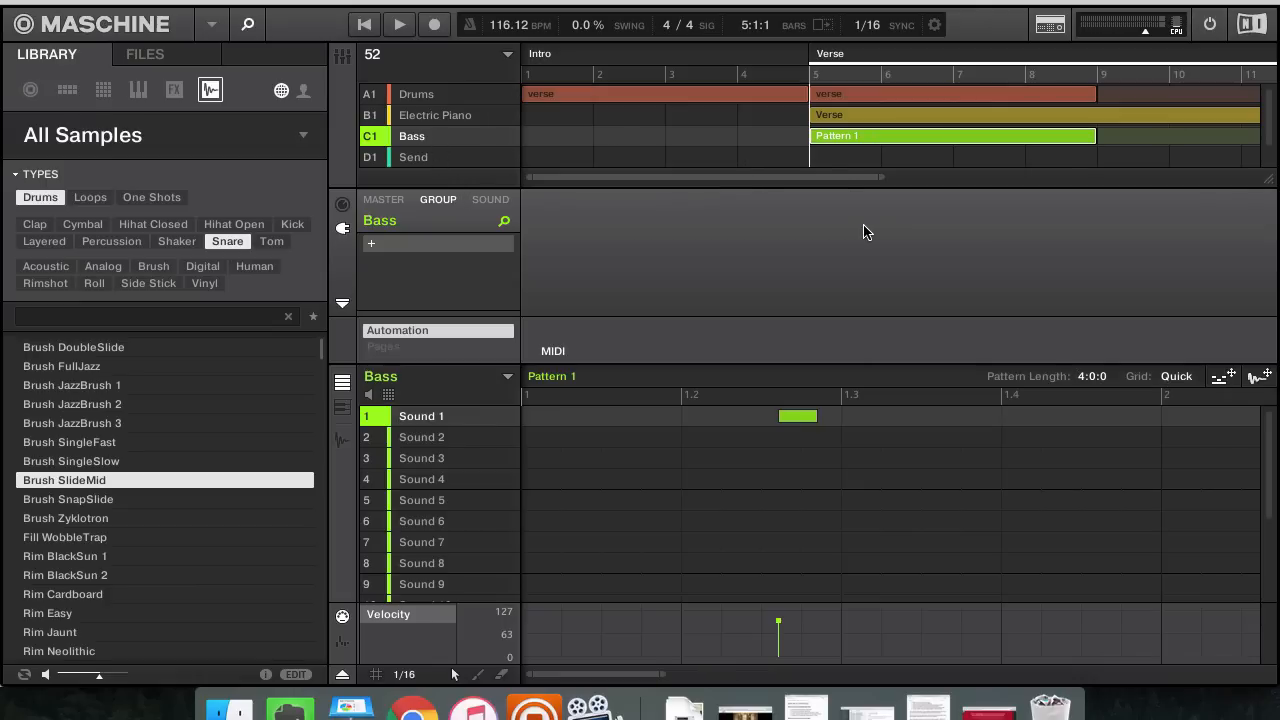
Step: Replace the Verse scene's Electric Piano pattern with an empty 4-bar pattern and name it Verse
click(857, 119)
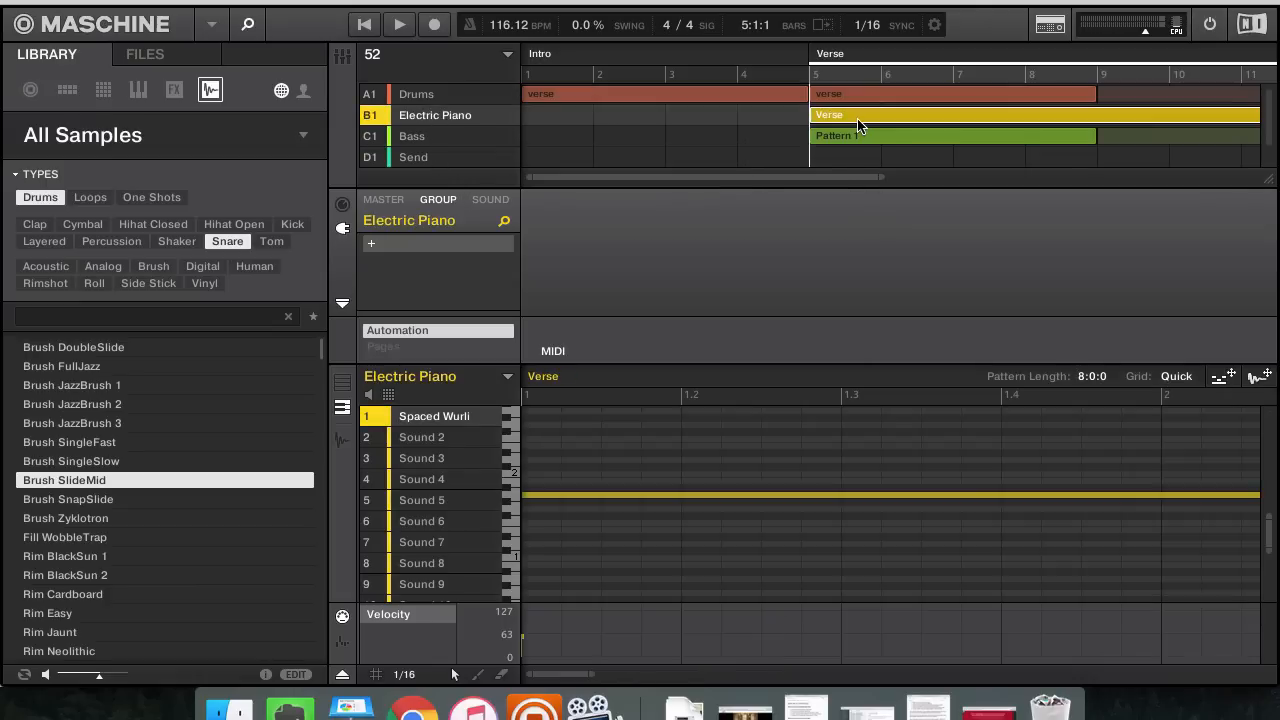
key(ctrl+z)
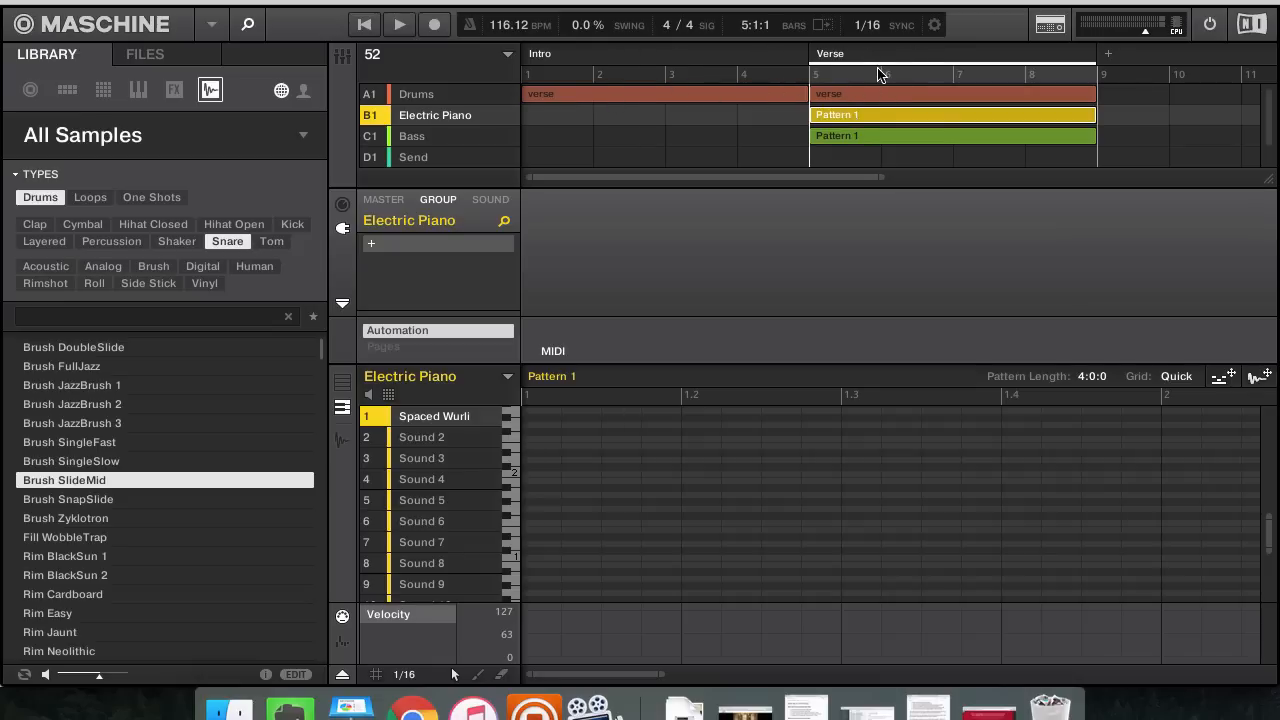
click(856, 120)
double_click(856, 118)
text(Verse)
key(Return)
Step: Rename the Bass group's pattern in the Verse scene as Verse
click(862, 137)
double_click(862, 137)
text(Verse)
key(Return)
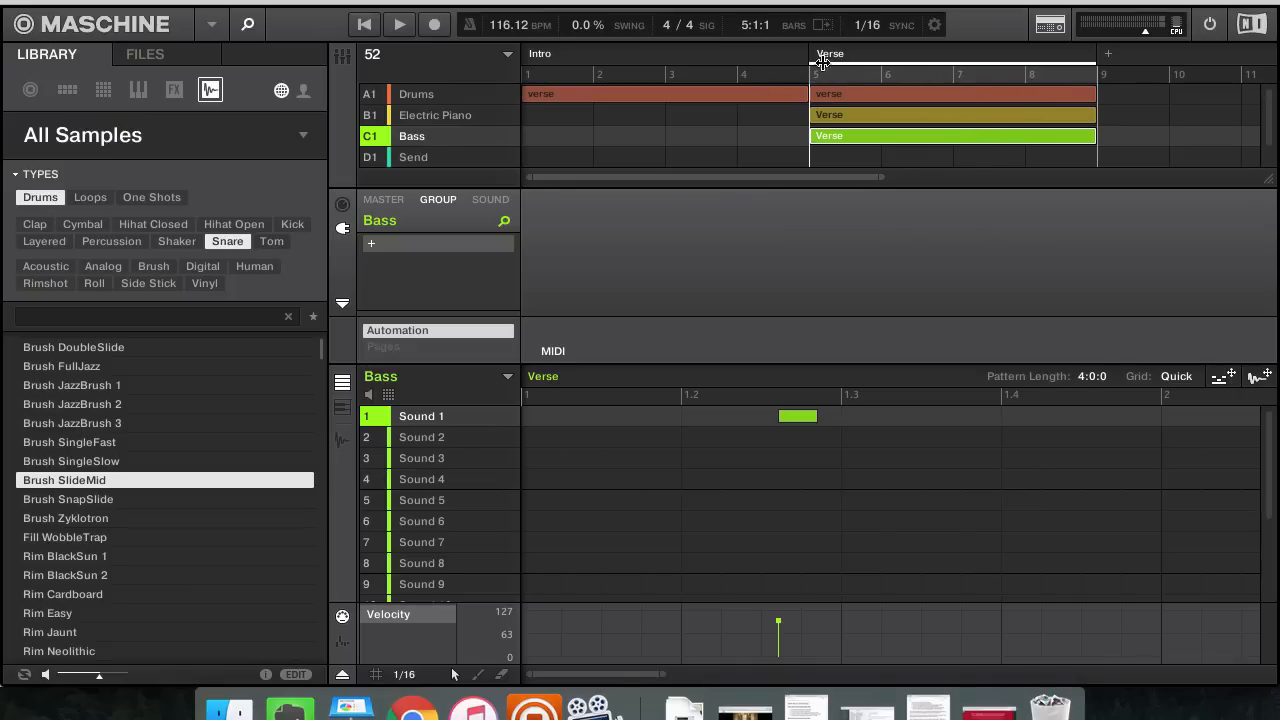
Step: Review the Electric Piano and Drums groups in the Intro scene and play the scene back twice, stopping playback each time
click(571, 122)
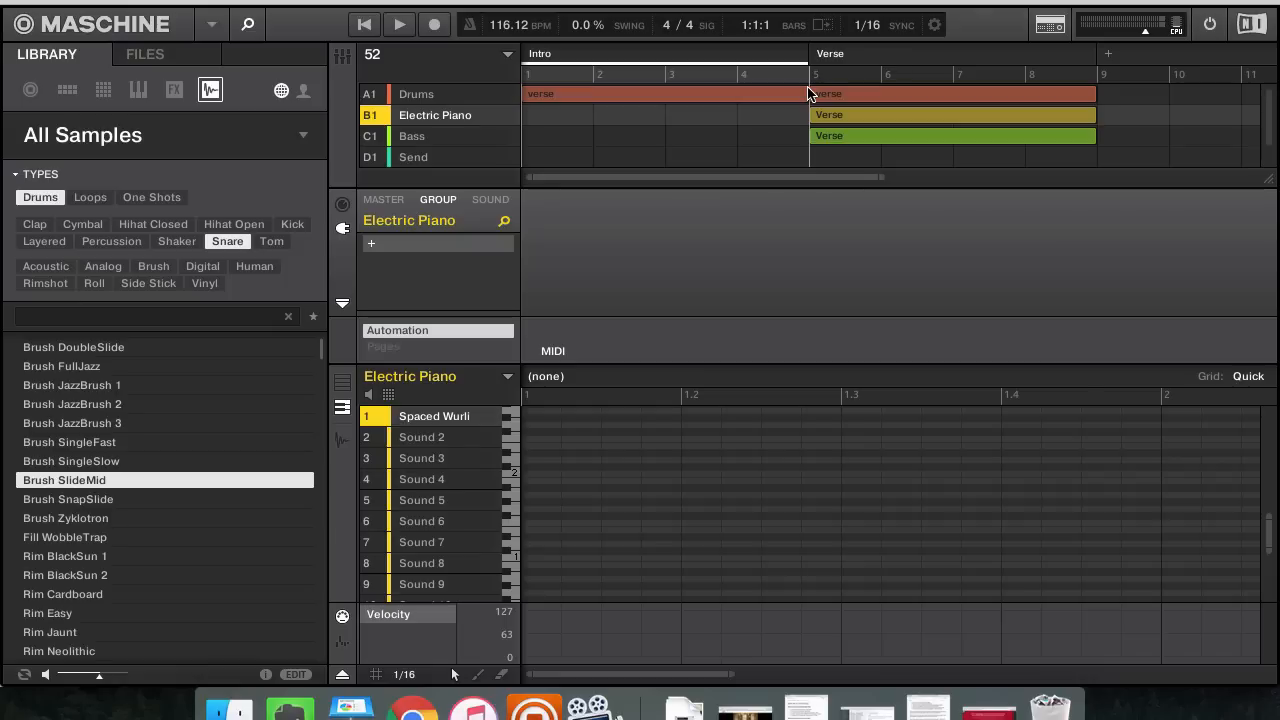
click(731, 94)
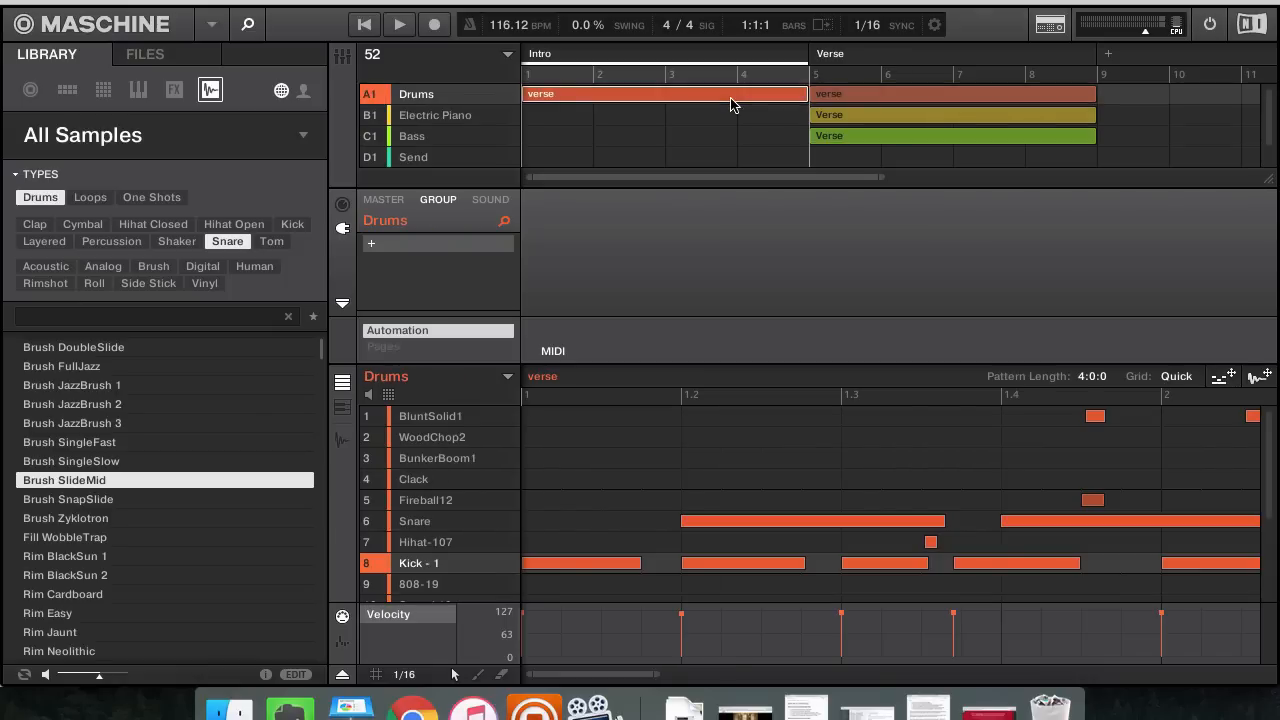
key(space)
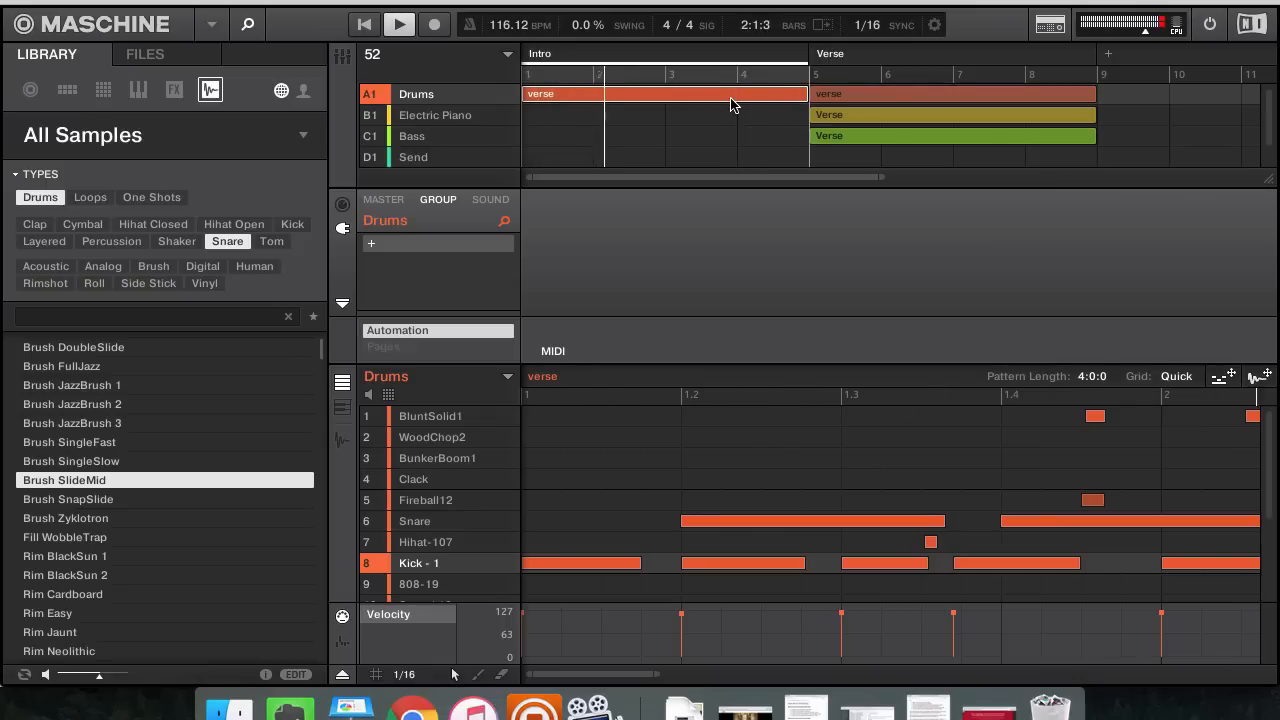
key(space)
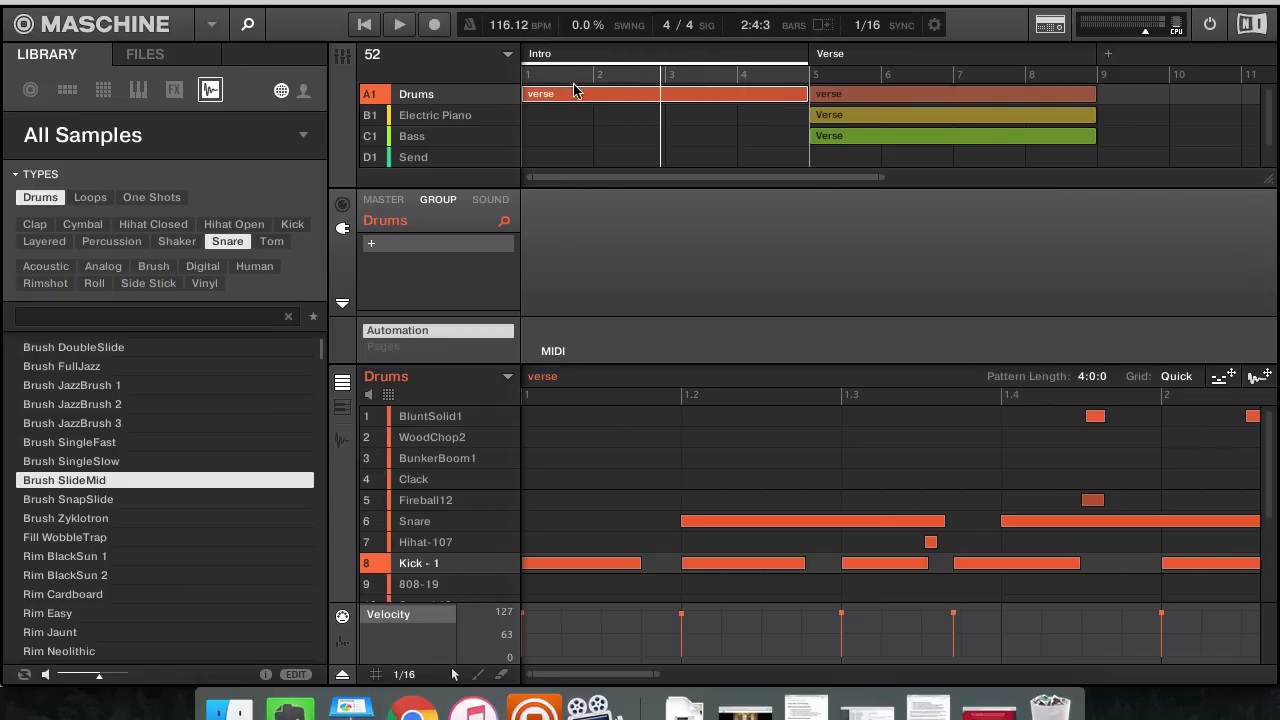
click(455, 117)
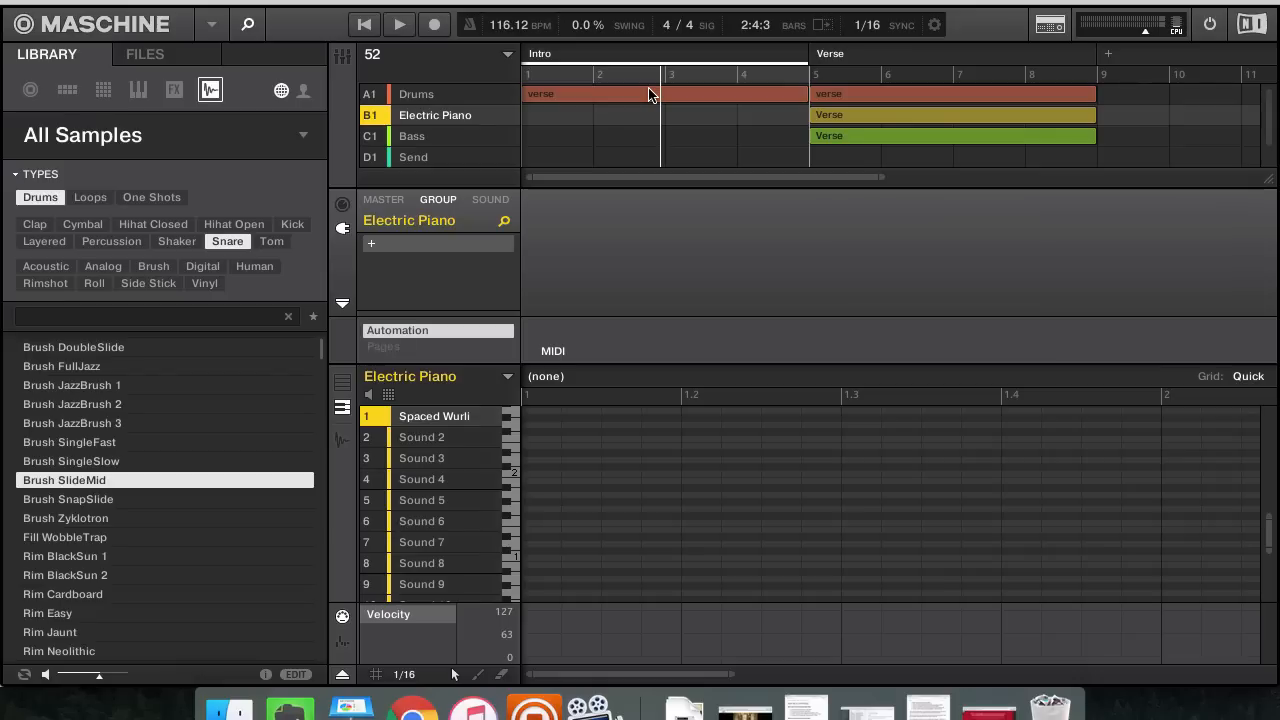
key(space)
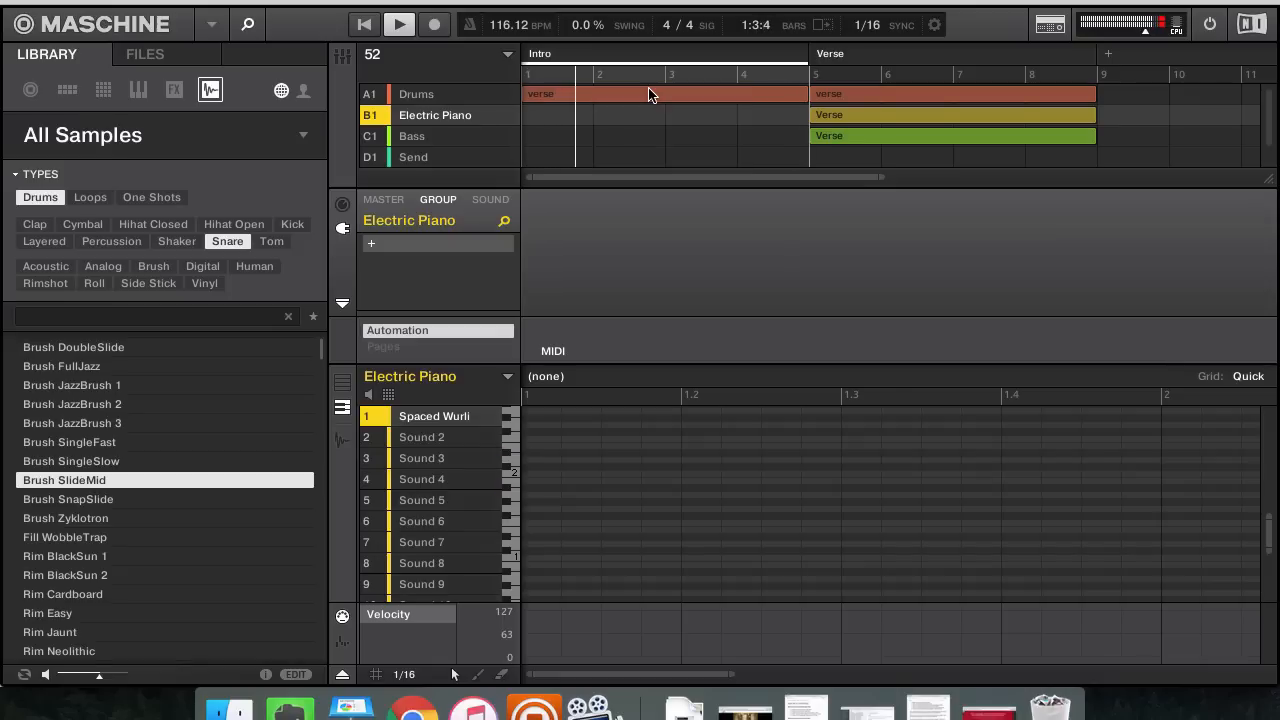
key(space)
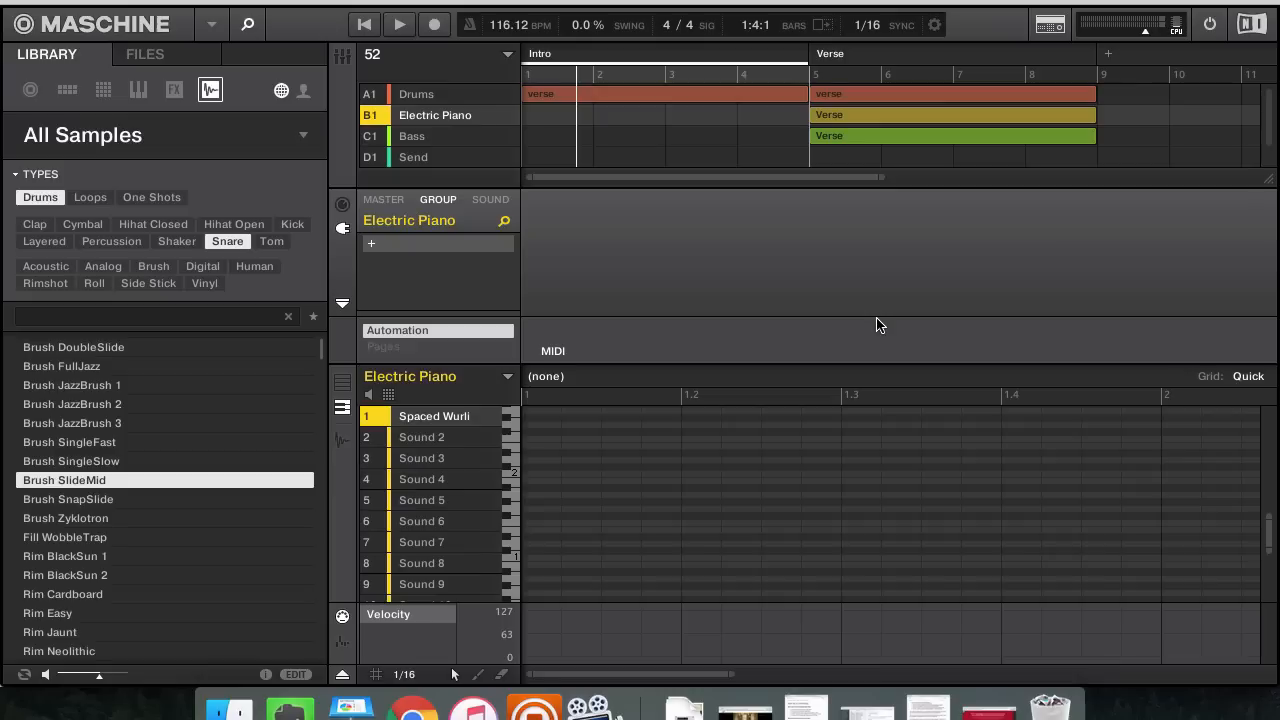
Step: Clear the windows from the desktop, locate Maschine Manual V2.pdf, and switch to Preview to show the manual
click(40, 6)
click(36, 5)
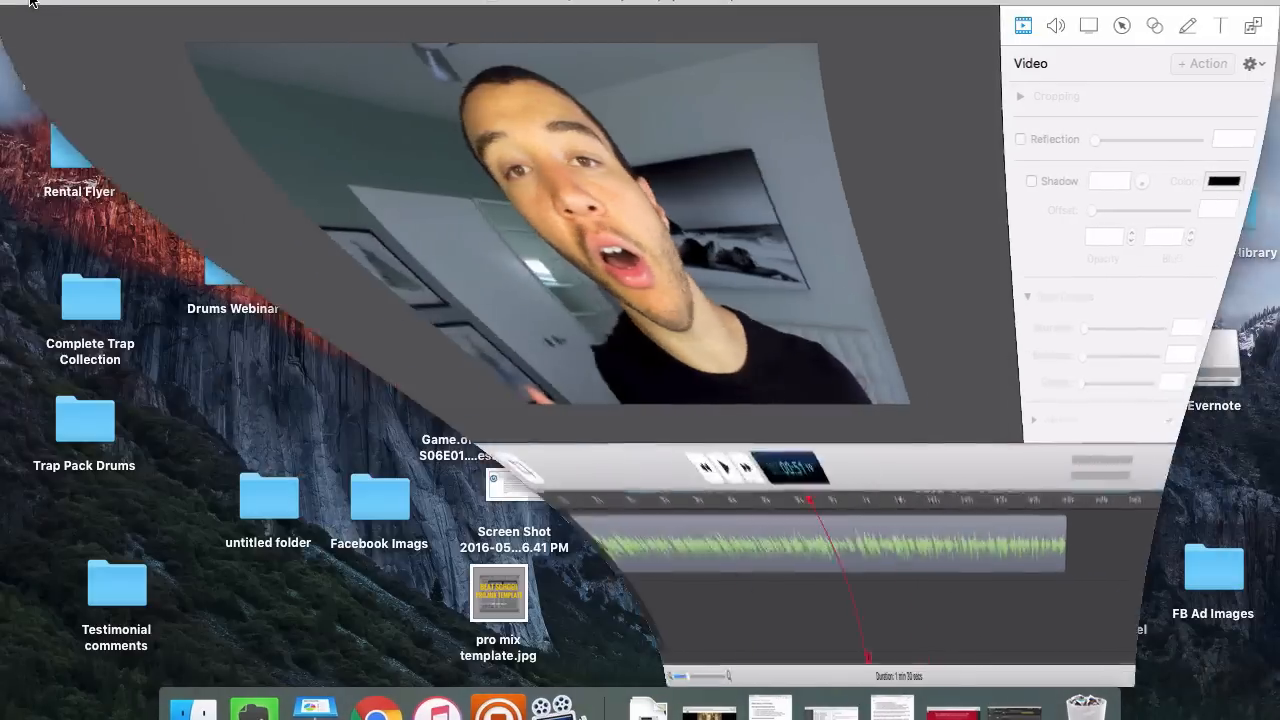
click(933, 243)
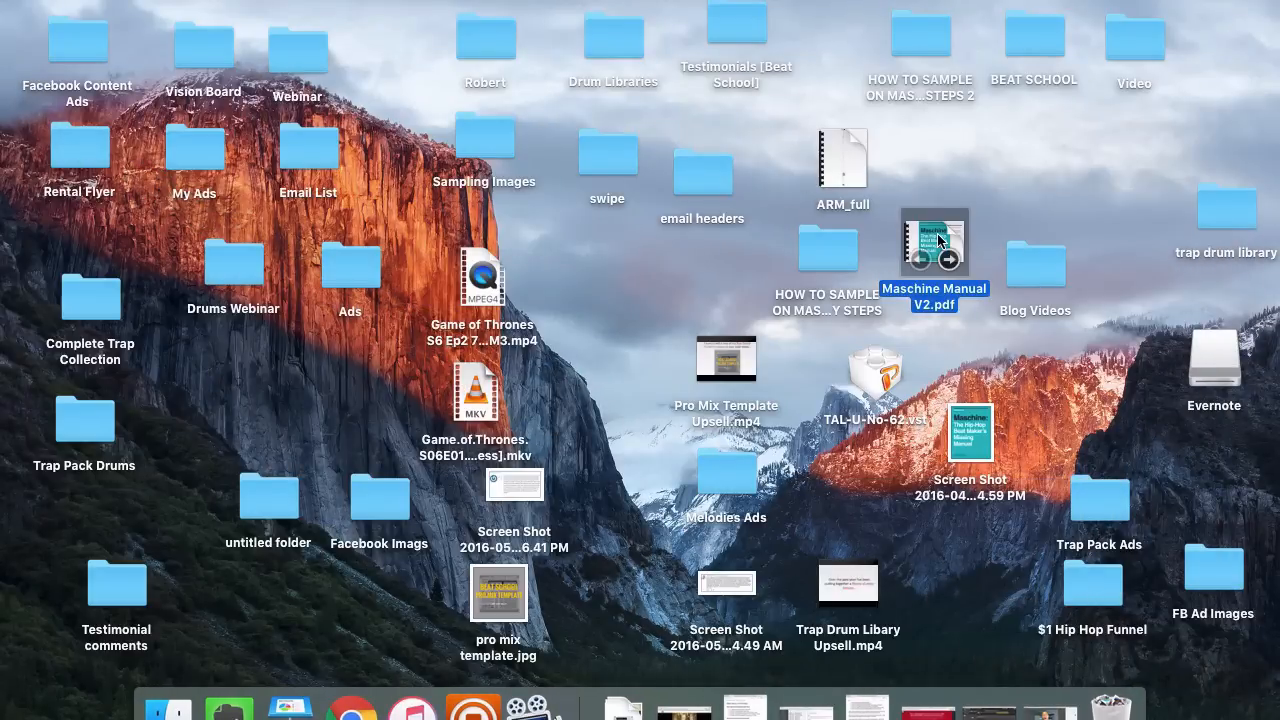
click(1068, 712)
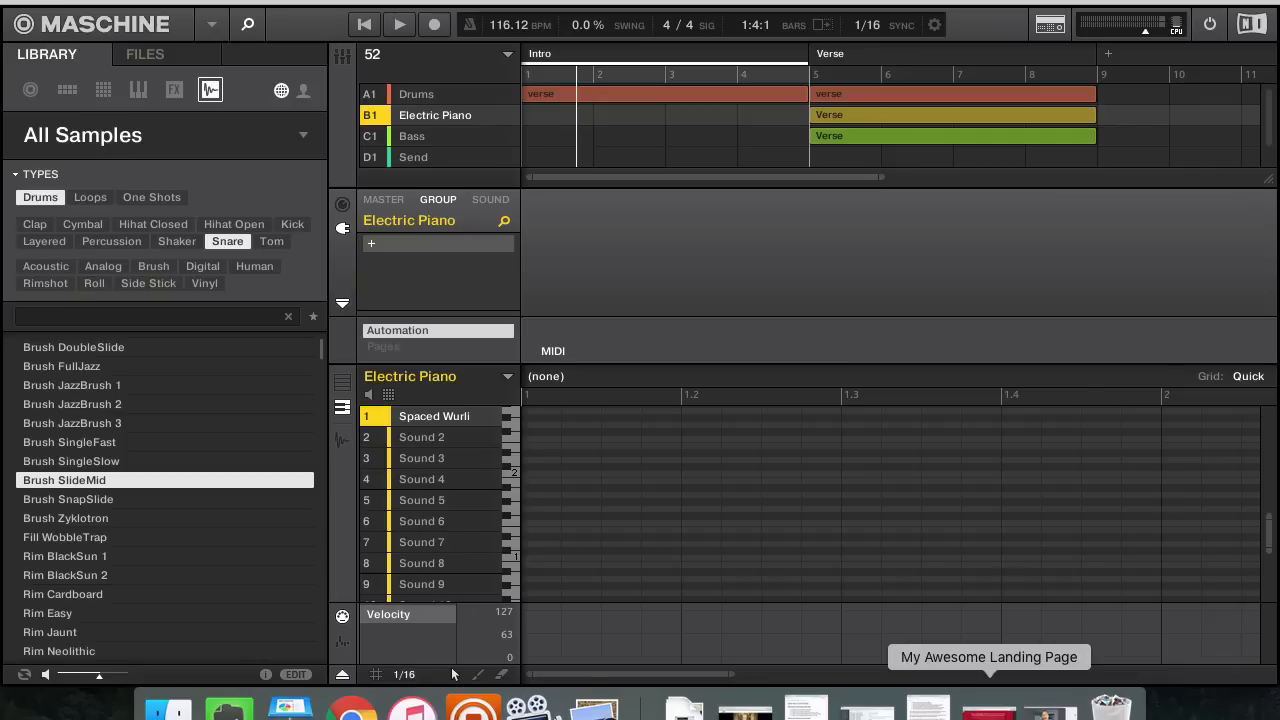
click(595, 708)
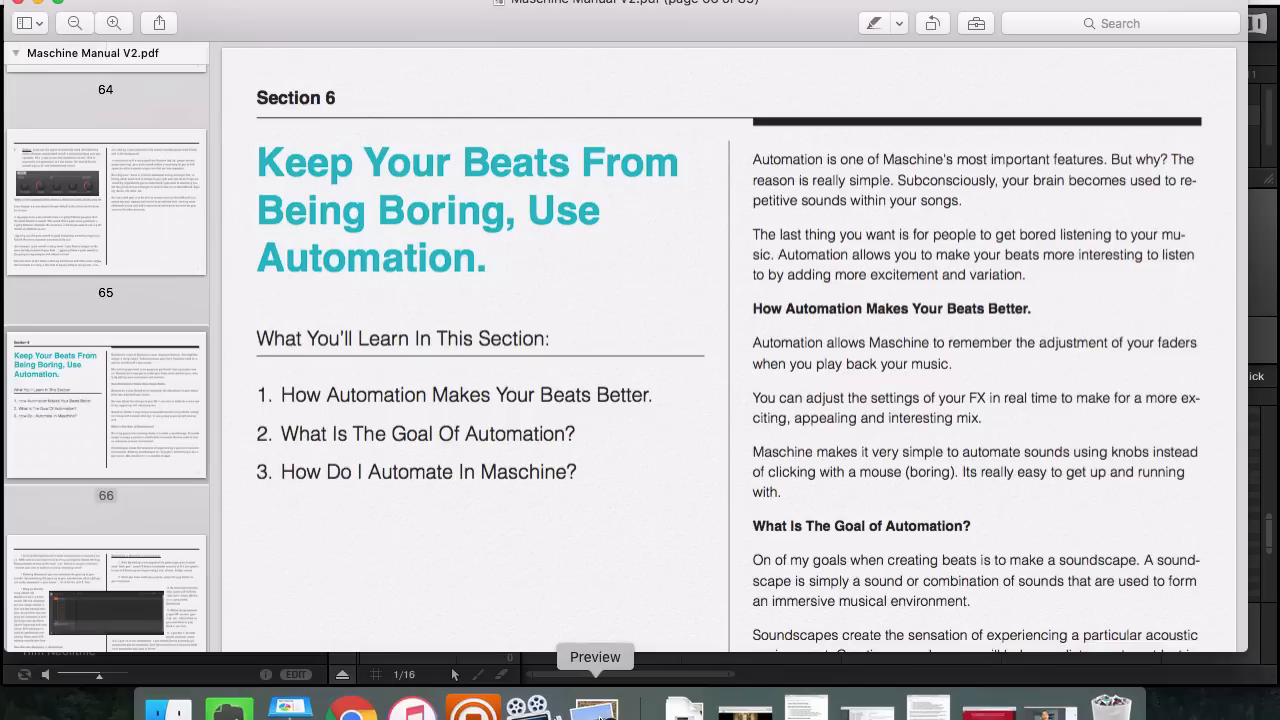
Step: Browse the manual's page thumbnails and open page 80, the Section 11 page on creating album-ready mixes
scroll(69, 303, up, 10)
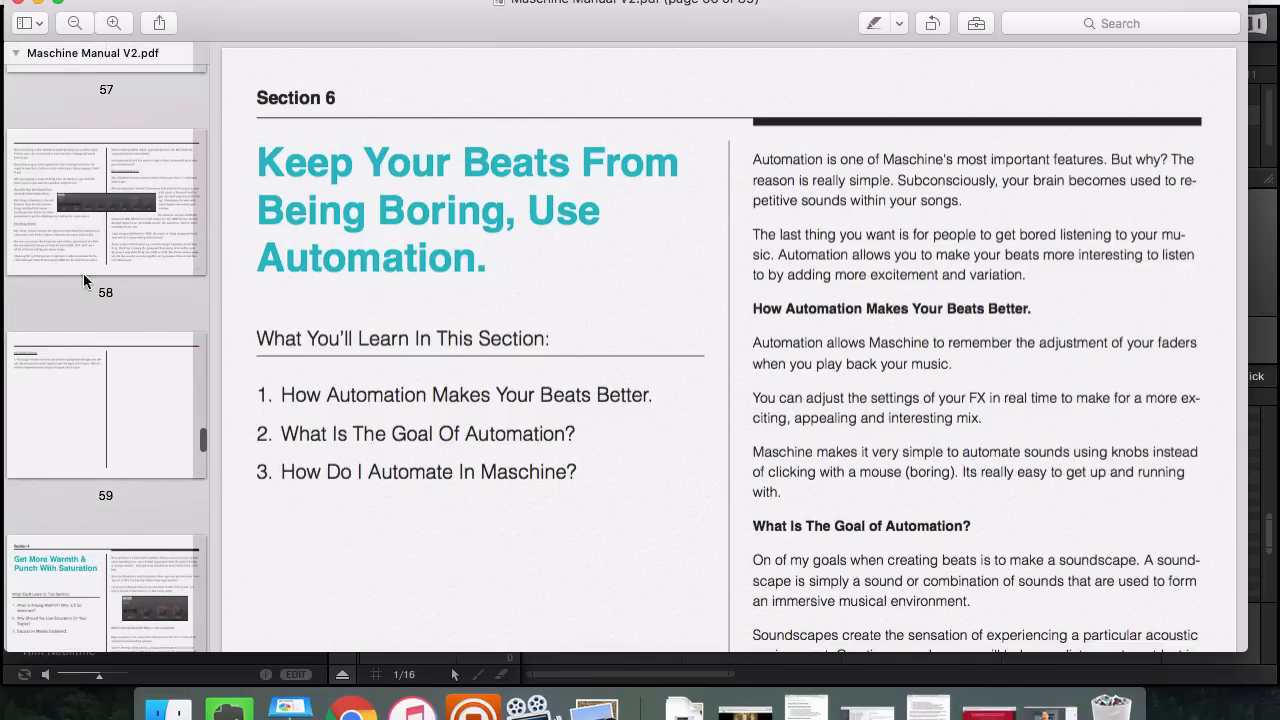
scroll(56, 280, down, 15)
scroll(56, 280, up, 5)
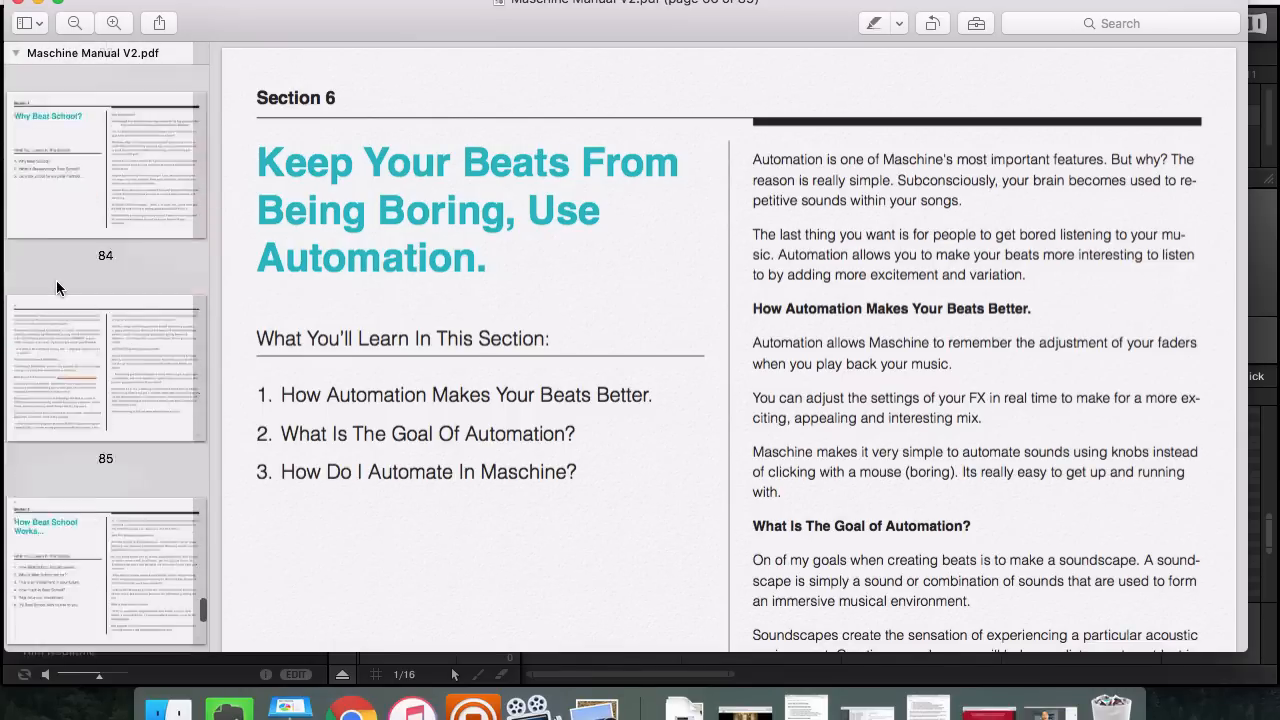
scroll(57, 286, up, 3)
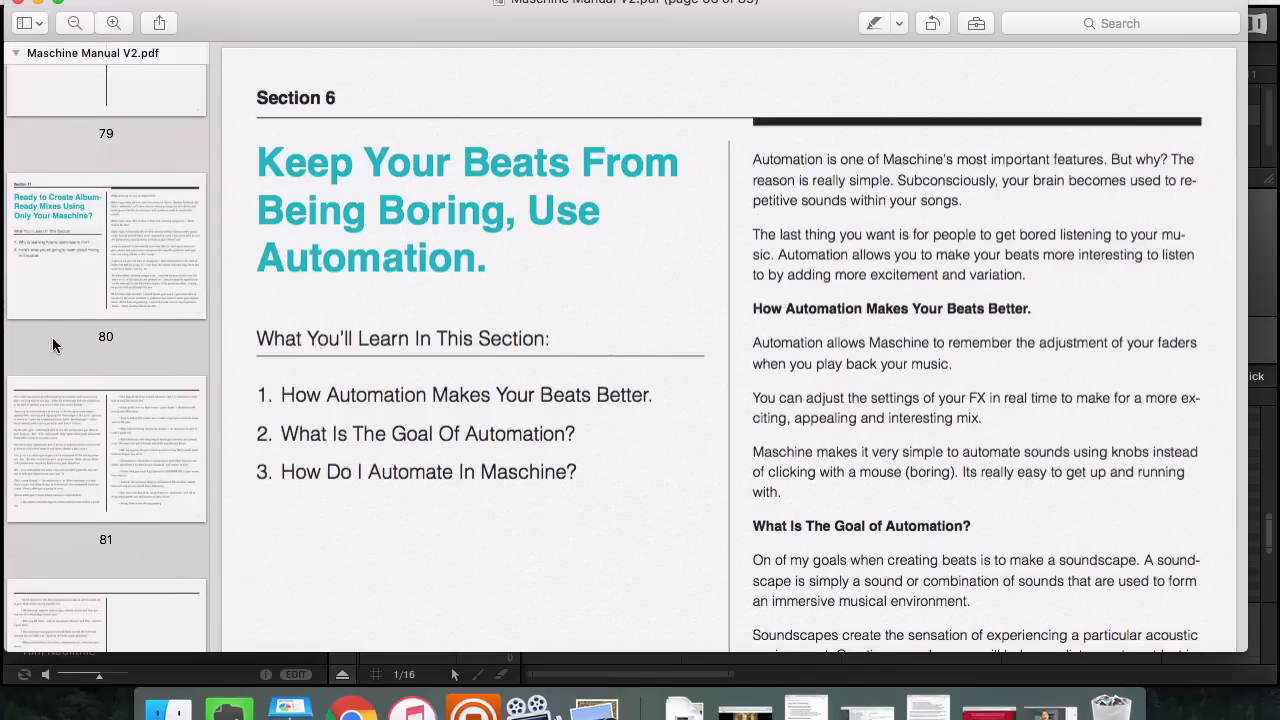
scroll(52, 337, up, 2)
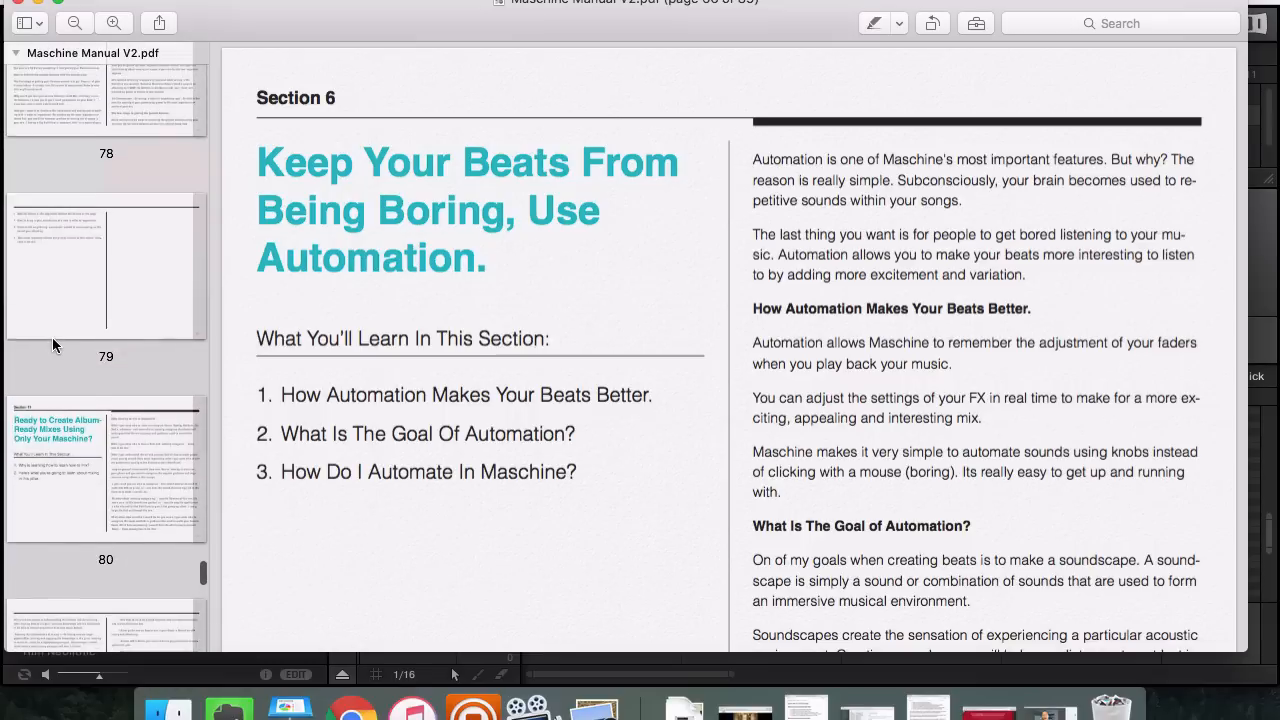
click(63, 427)
Step: View the manual's Mixing Module page and the Section 9 pages on punchy kicks with Transient Master
scroll(87, 234, up, 5)
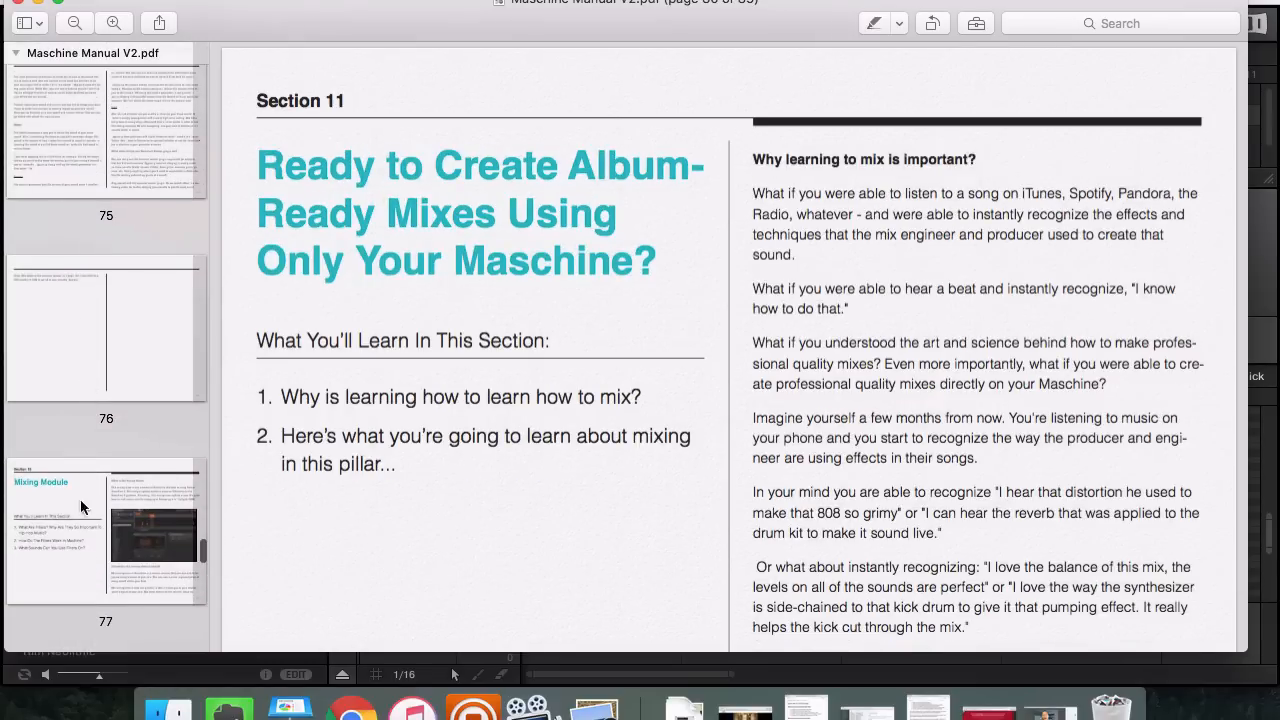
click(82, 548)
scroll(82, 548, up, 3)
click(88, 313)
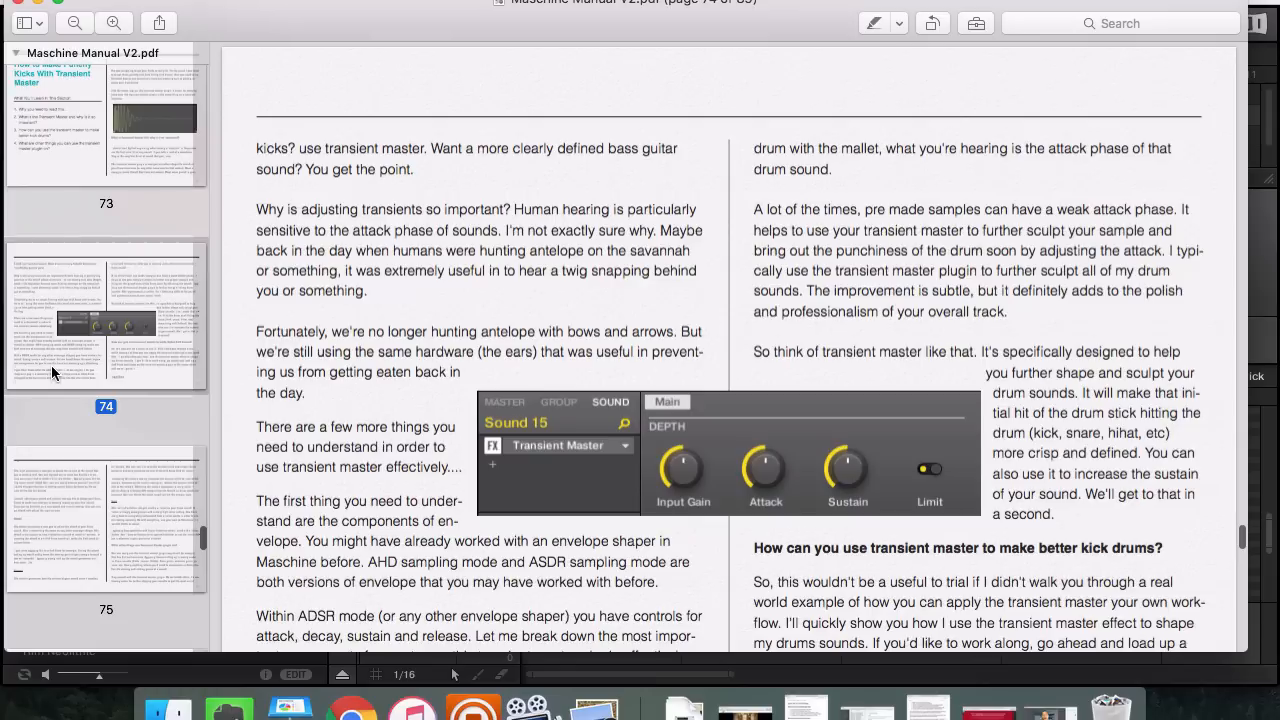
scroll(88, 305, up, 2)
click(86, 224)
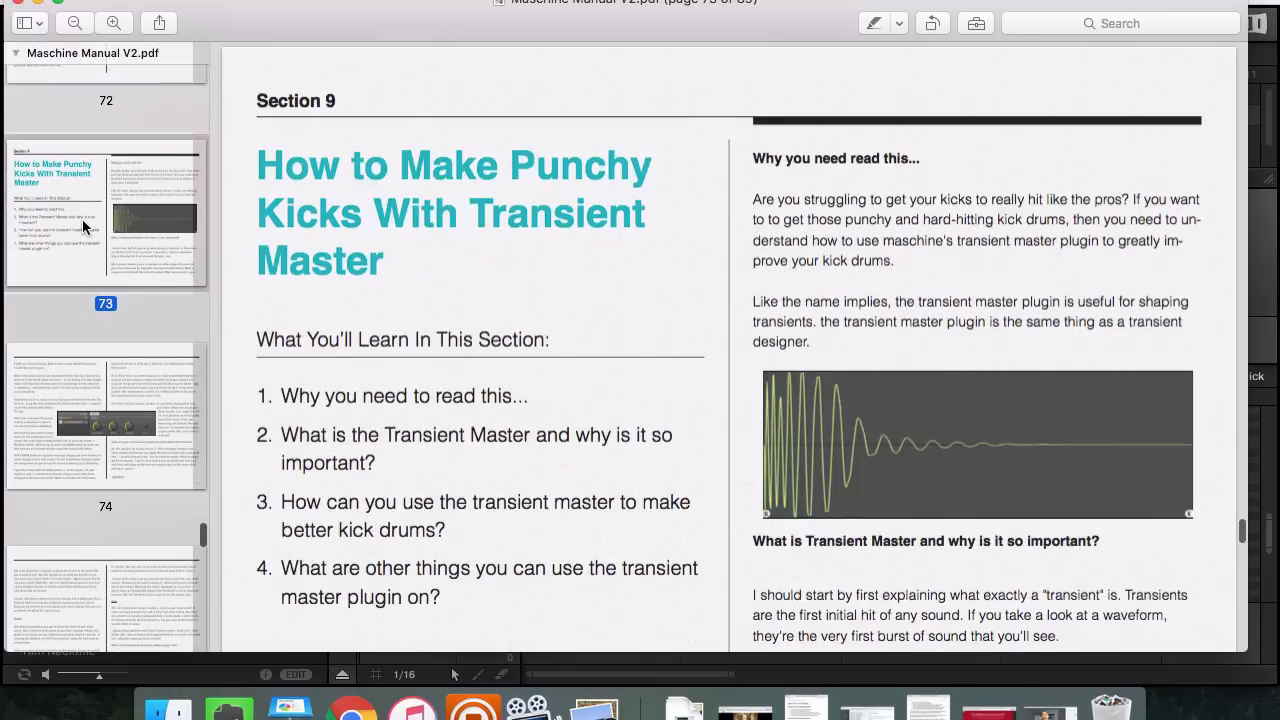
Step: Go back to page 71 of the manual, the Section 8 page about using filters
scroll(82, 227, up, 2)
scroll(82, 227, up, 1)
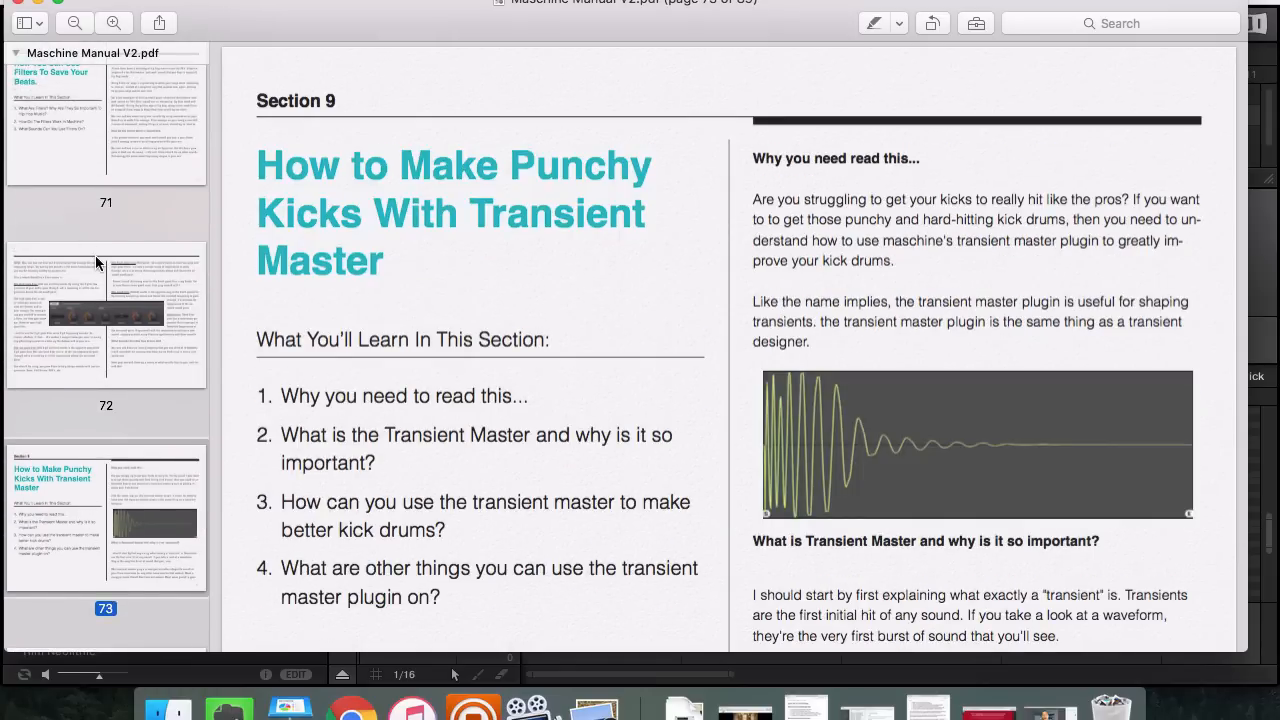
scroll(88, 272, up, 3)
click(94, 368)
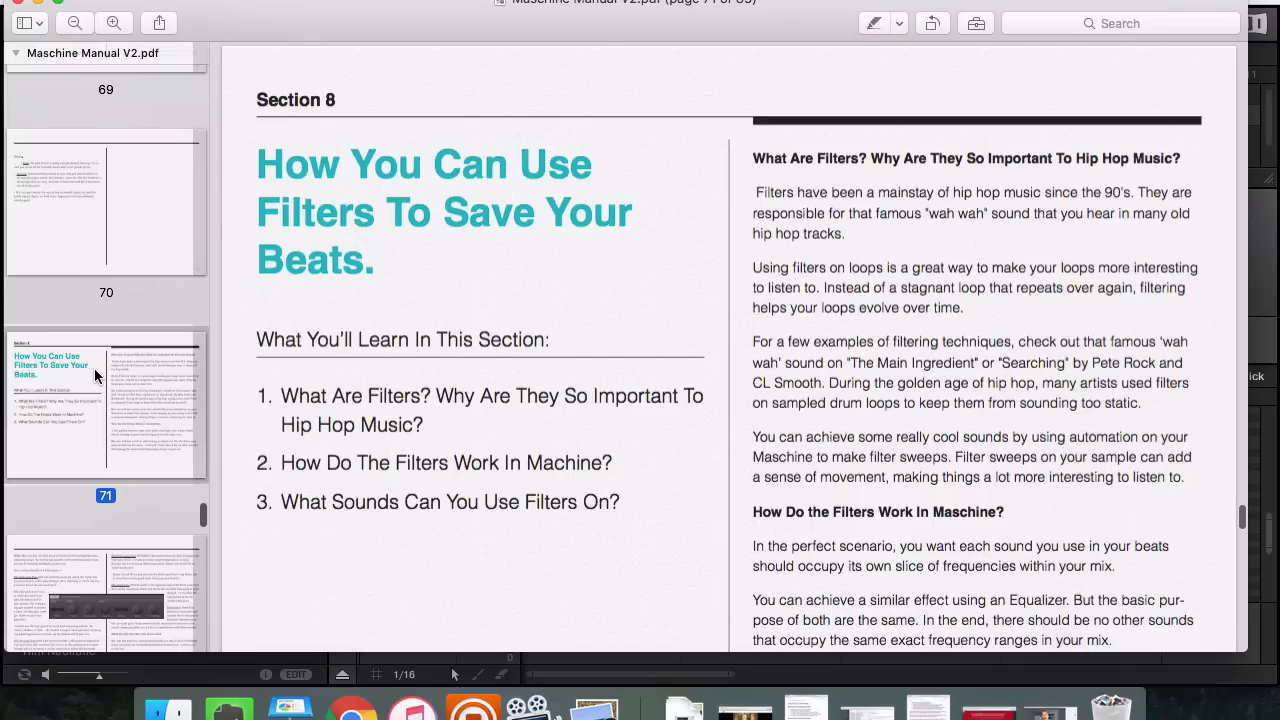
Step: Go back to the manual's chapter 4 title page, Mixing, on page 47
scroll(136, 222, up, 2)
scroll(136, 224, up, 5)
scroll(135, 216, up, 15)
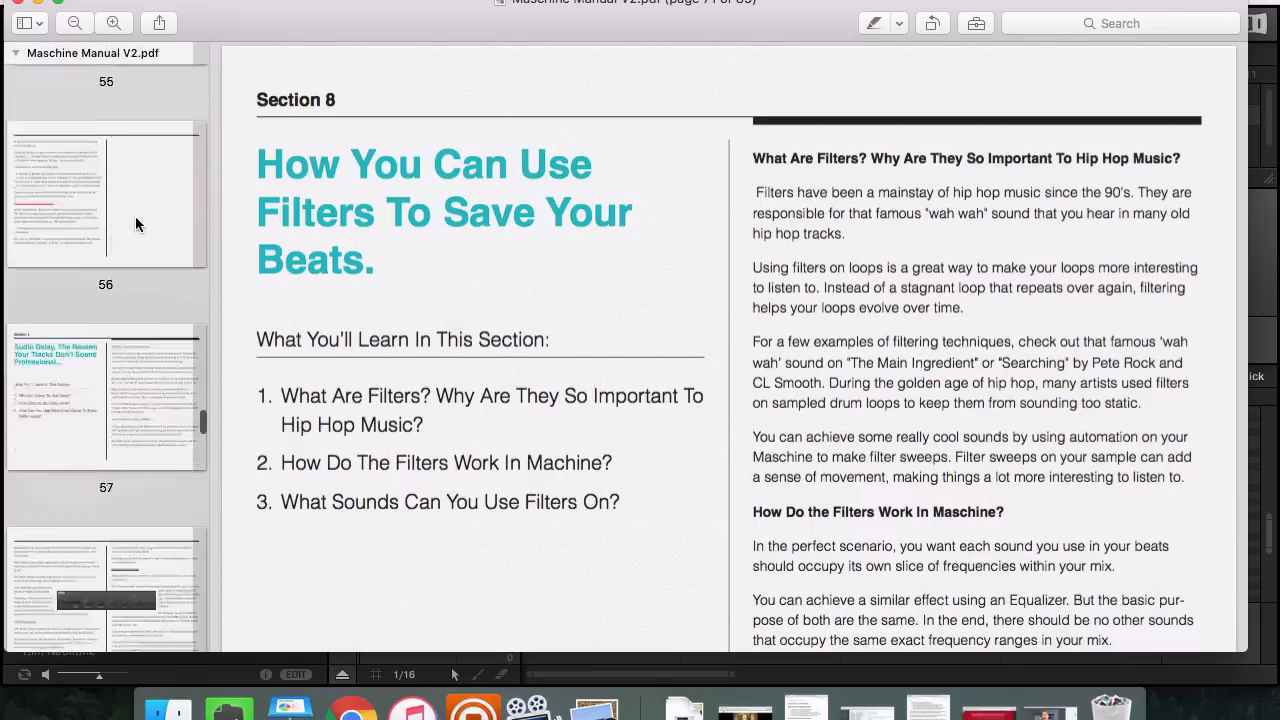
click(71, 491)
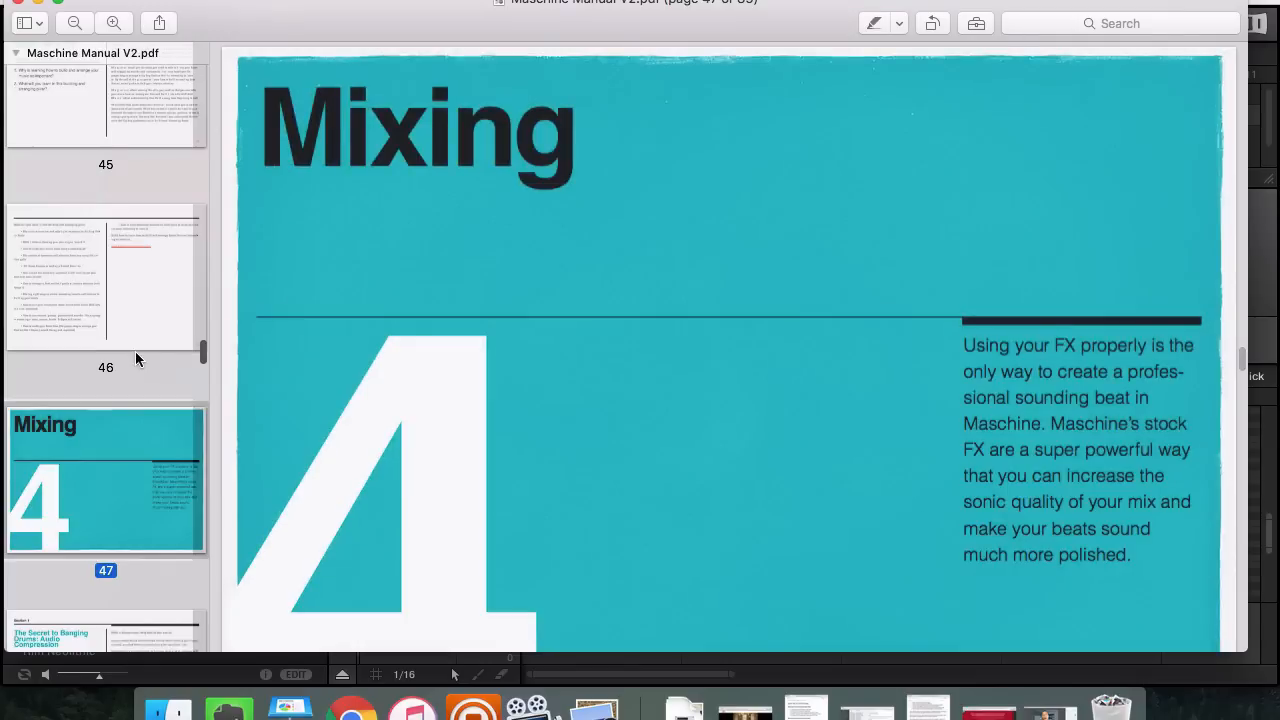
Step: Open the manual's chapter 3 title page, Drums, on page 39, and the Section 1 drum synths page on page 40
scroll(135, 351, up, 8)
scroll(135, 351, up, 12)
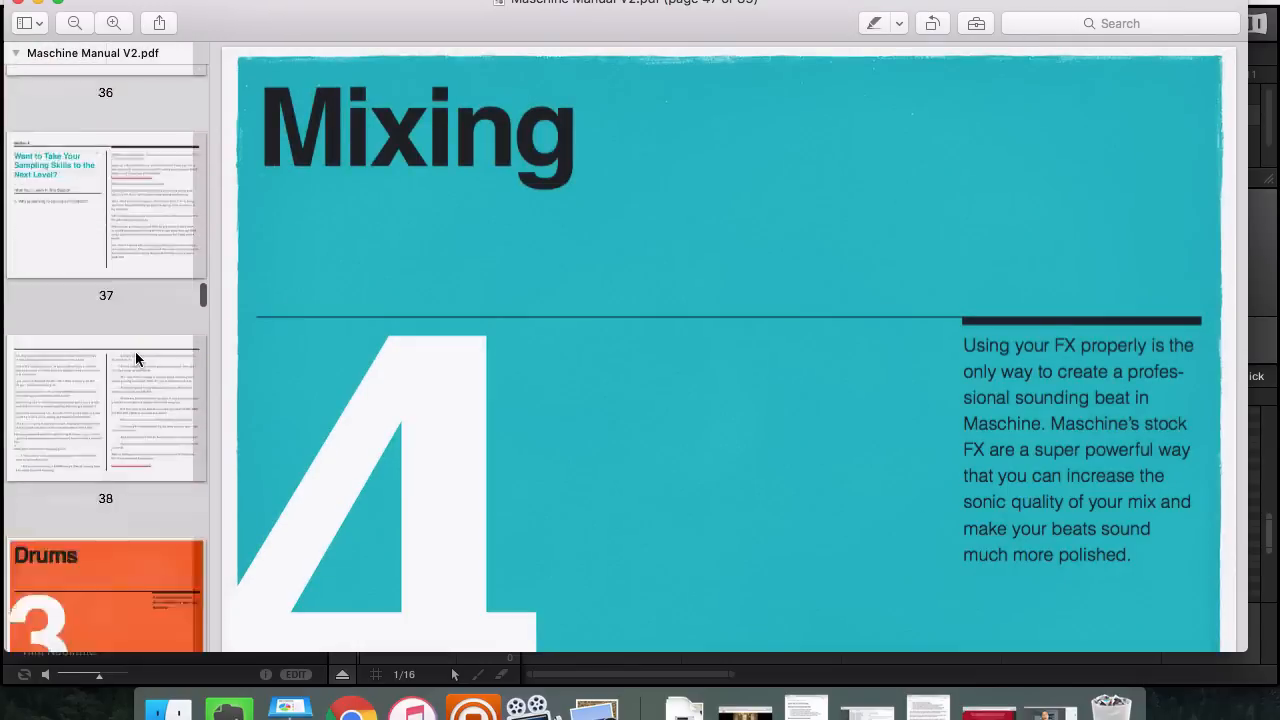
scroll(135, 351, down, 4)
click(124, 360)
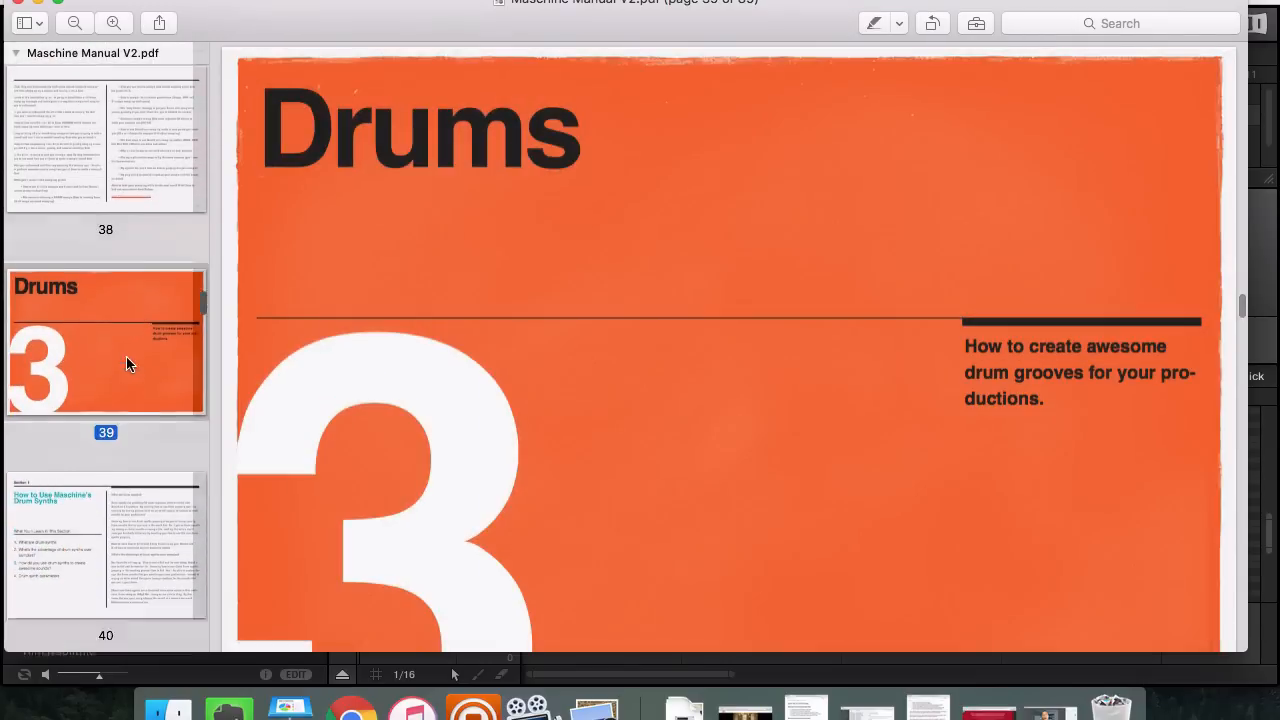
scroll(120, 373, down, 3)
click(120, 373)
Step: Browse the manual's page thumbnails back to the opening pages and forward again to the building blocks section on page 19
scroll(120, 373, up, 3)
scroll(120, 373, up, 15)
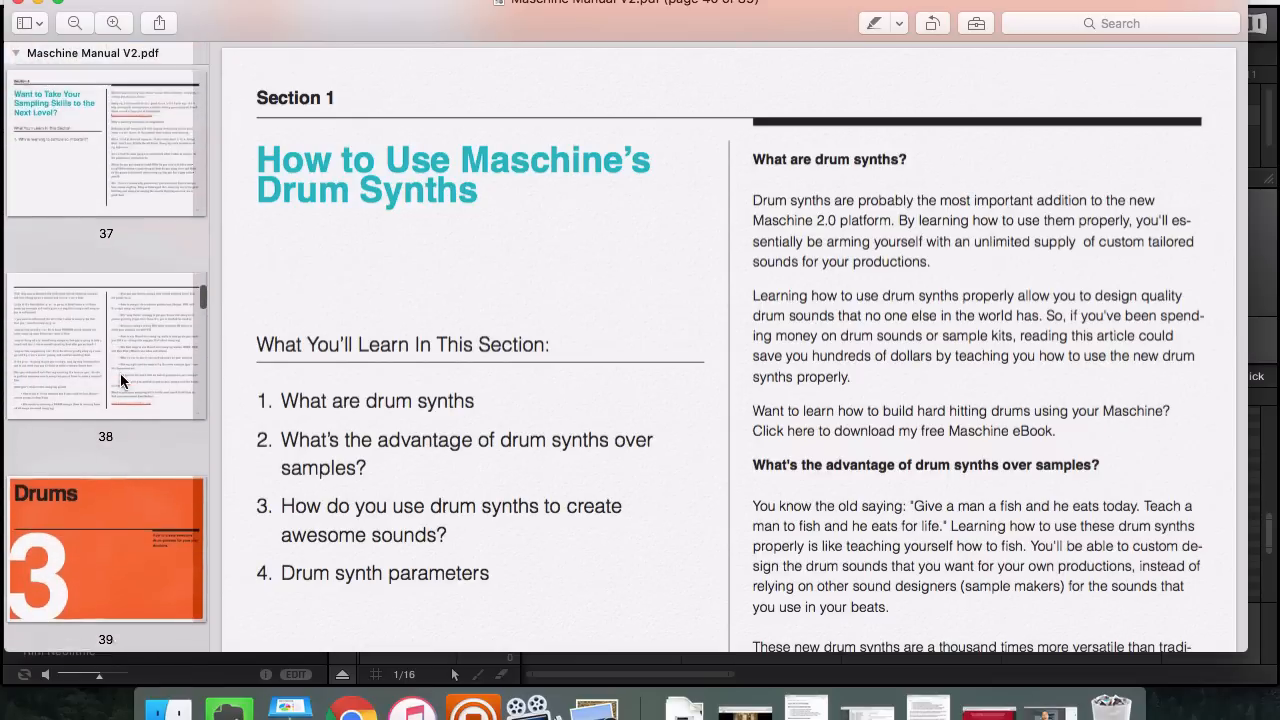
scroll(120, 373, up, 15)
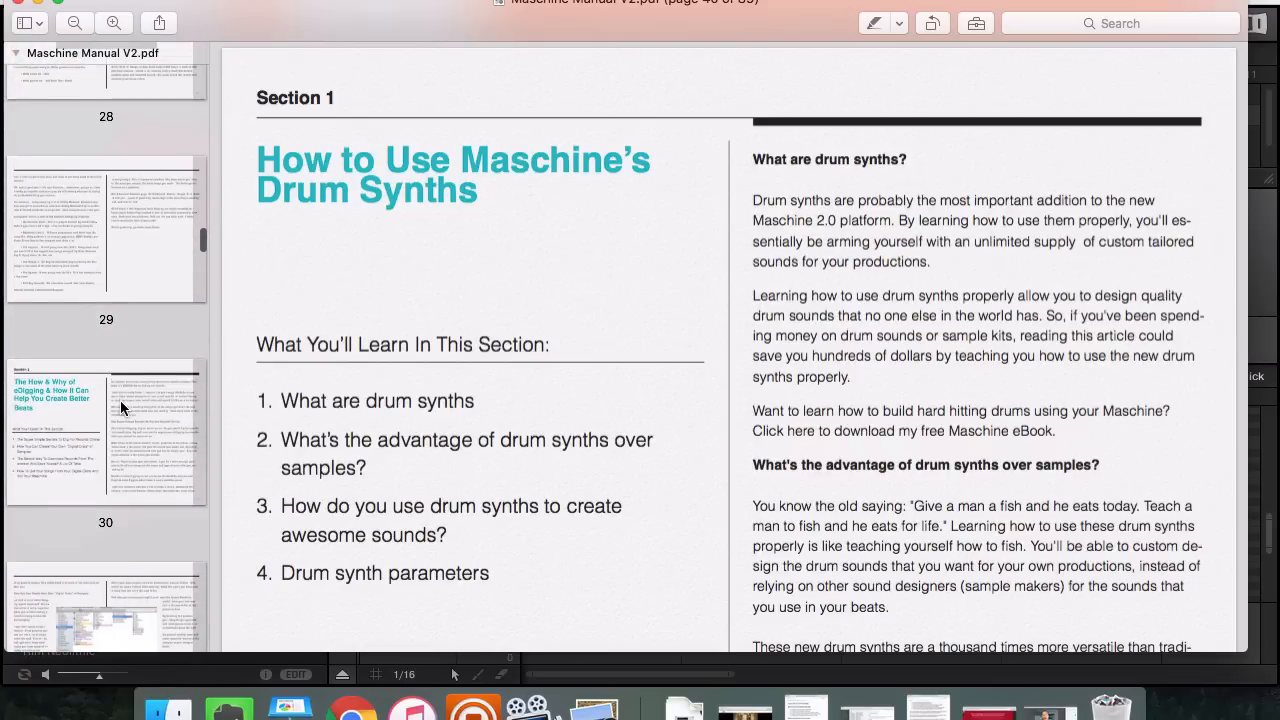
scroll(120, 406, up, 12)
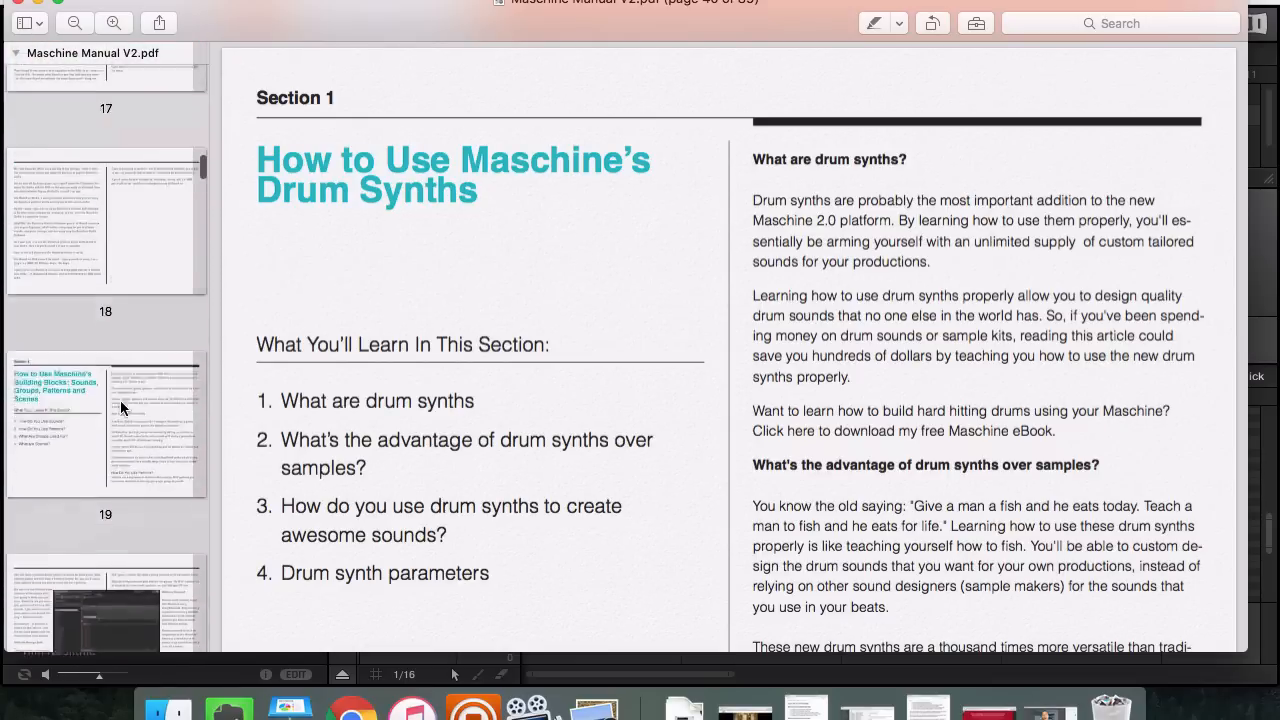
scroll(120, 400, up, 4)
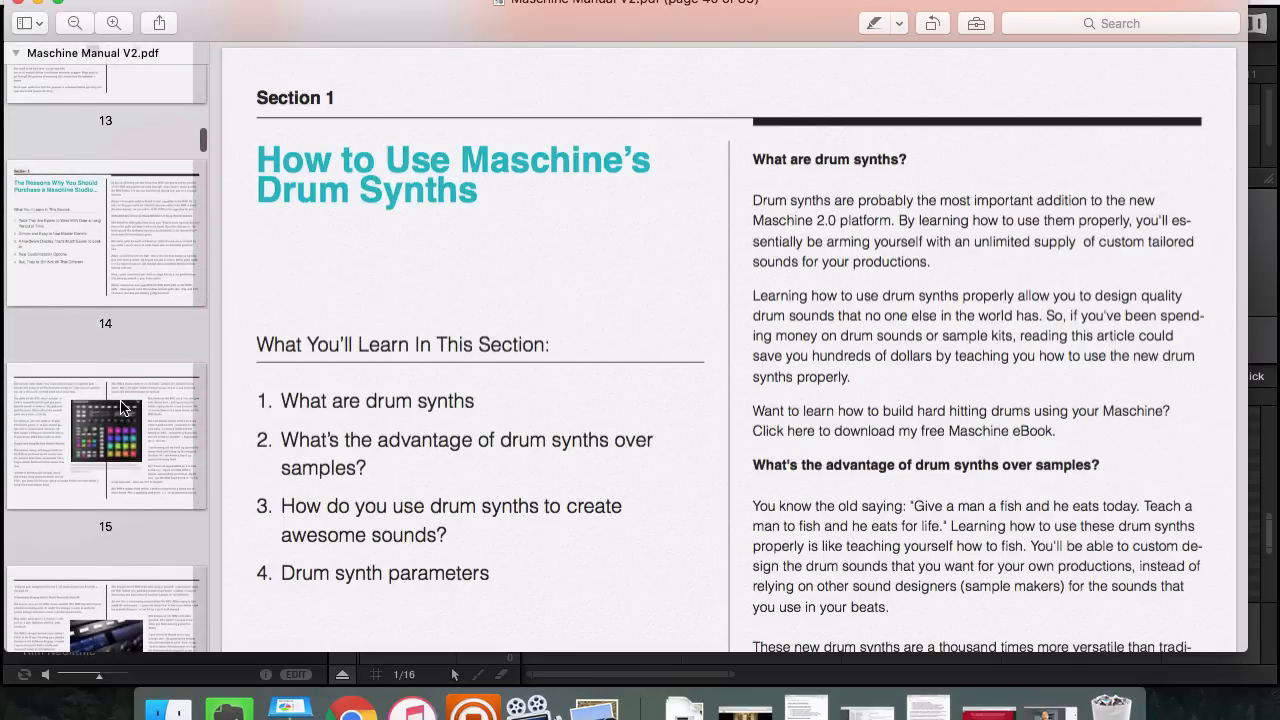
scroll(116, 294, up, 20)
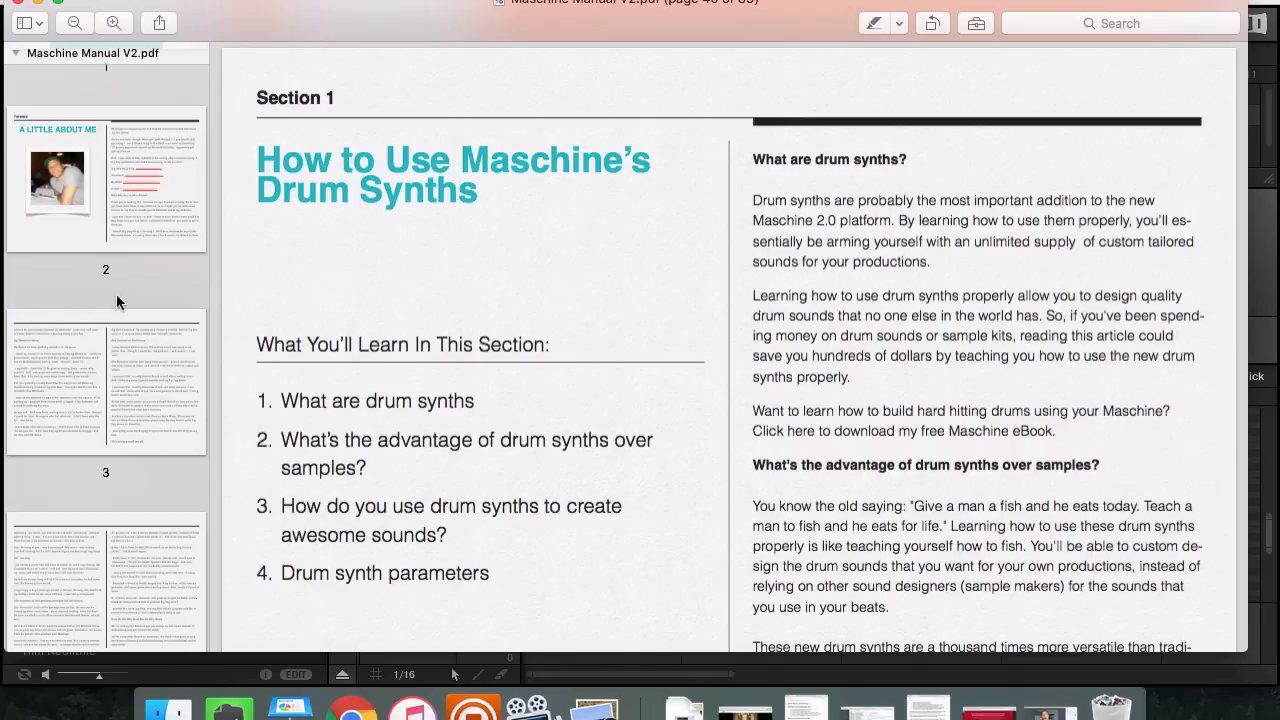
scroll(116, 302, down, 20)
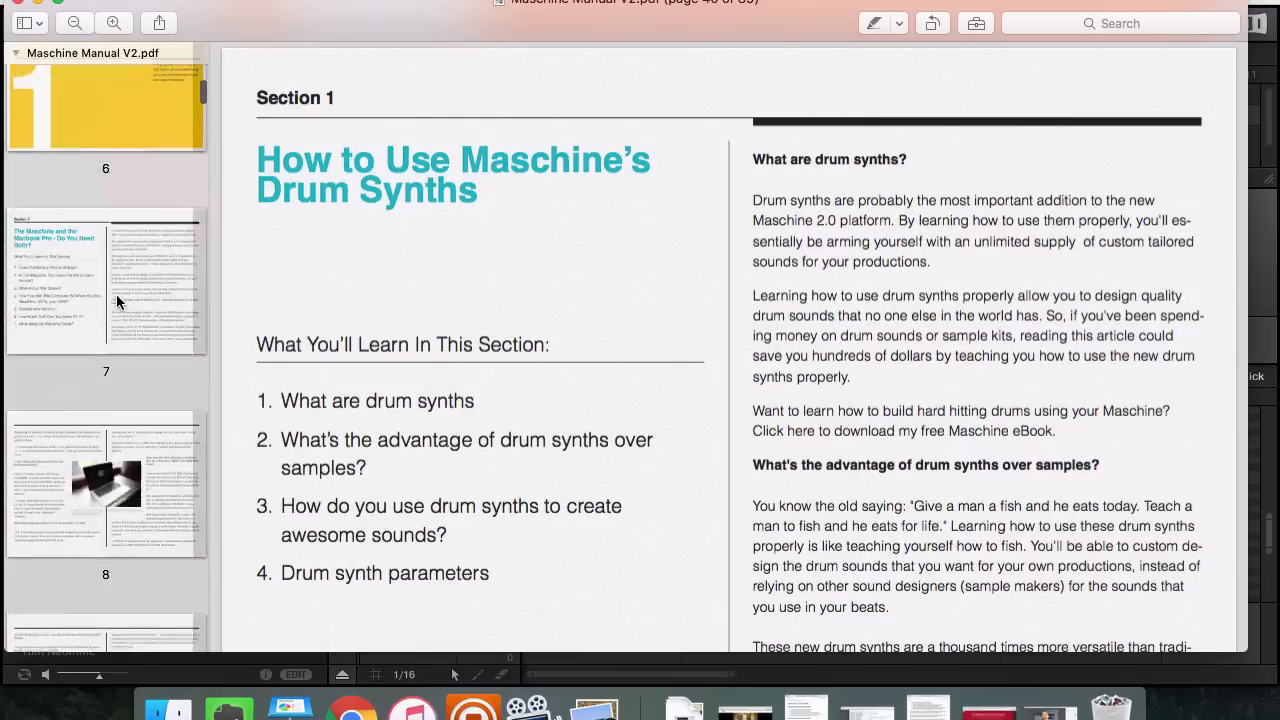
scroll(116, 294, down, 5)
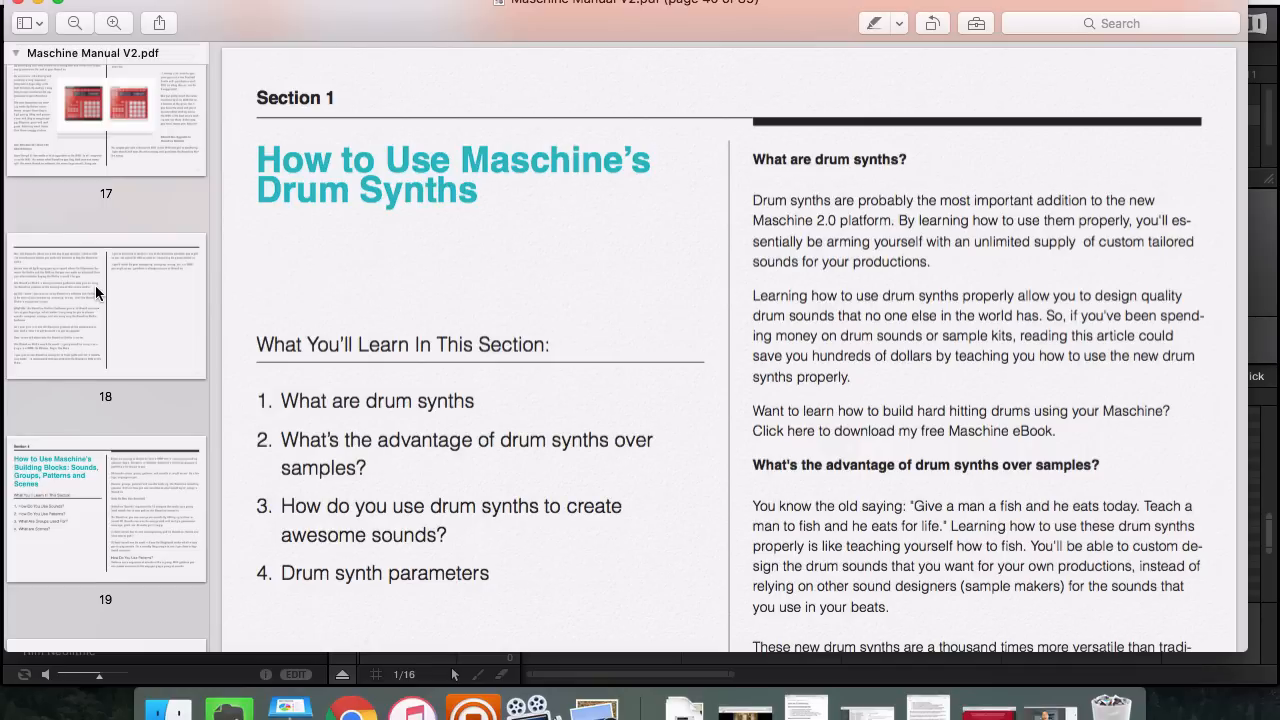
Step: Switch to Chrome and bring up the ClickFunnels sales page offering the Maschine book for $1
key(super+Tab)
key(super+Tab)
key(super+Tab)
key(super+Tab)
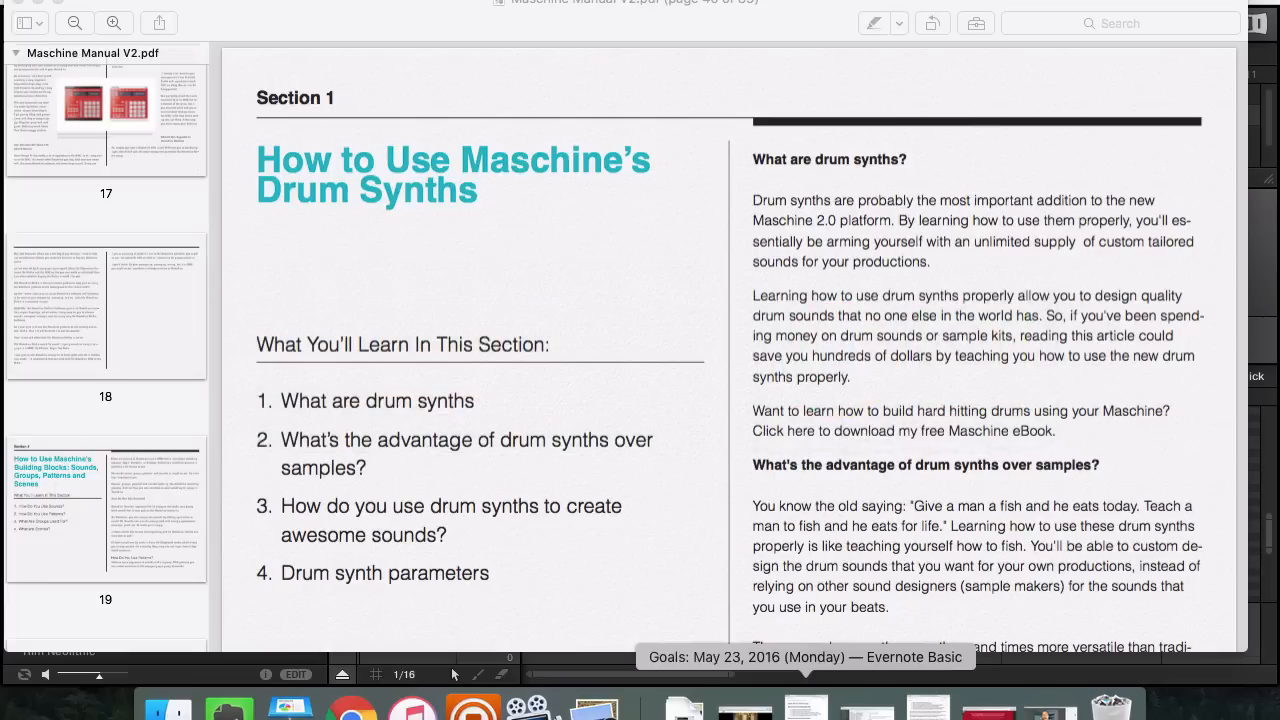
click(986, 710)
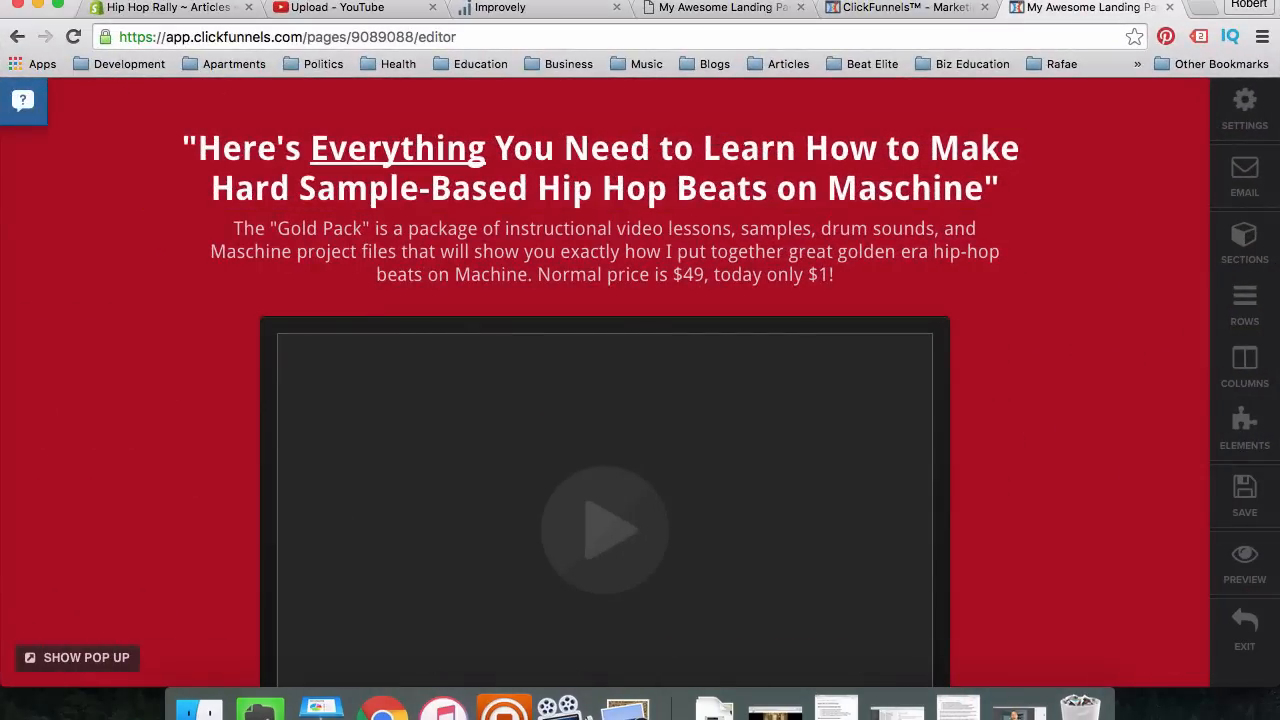
click(709, 12)
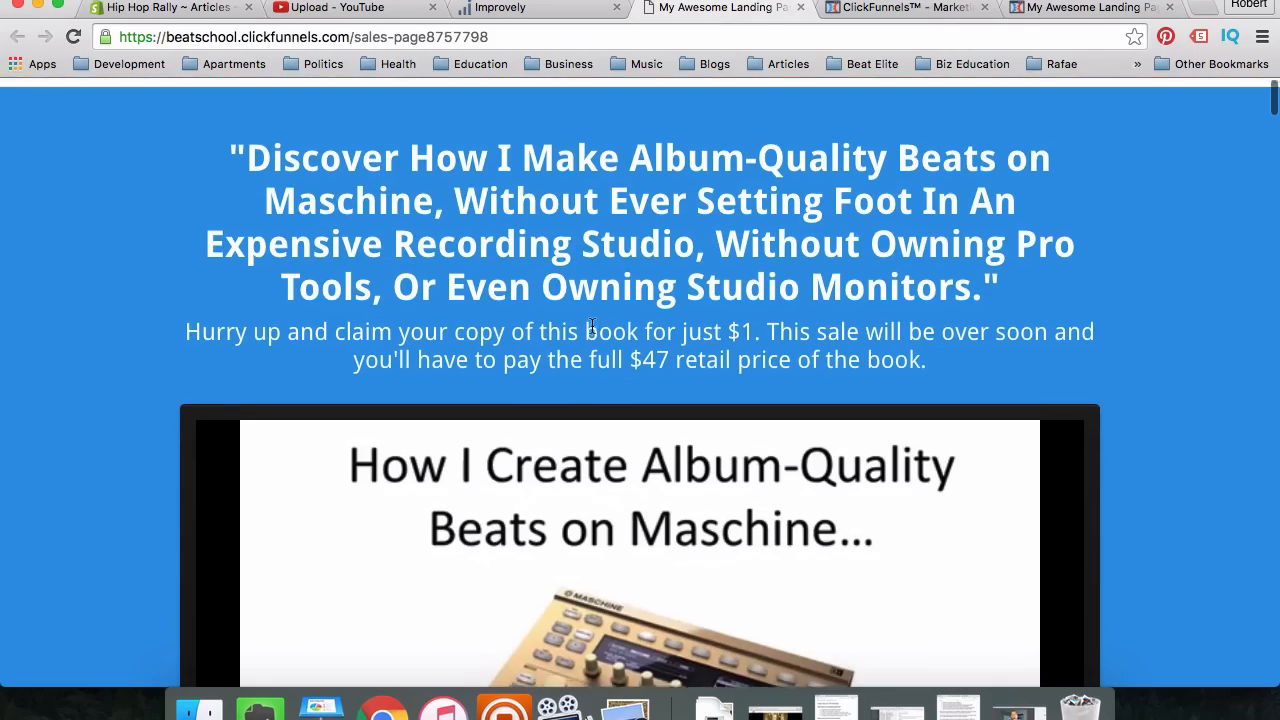
Step: Look through the sales page's book offer, author introduction and testimonials, and briefly play its video
scroll(591, 325, down, 10)
scroll(591, 332, down, 15)
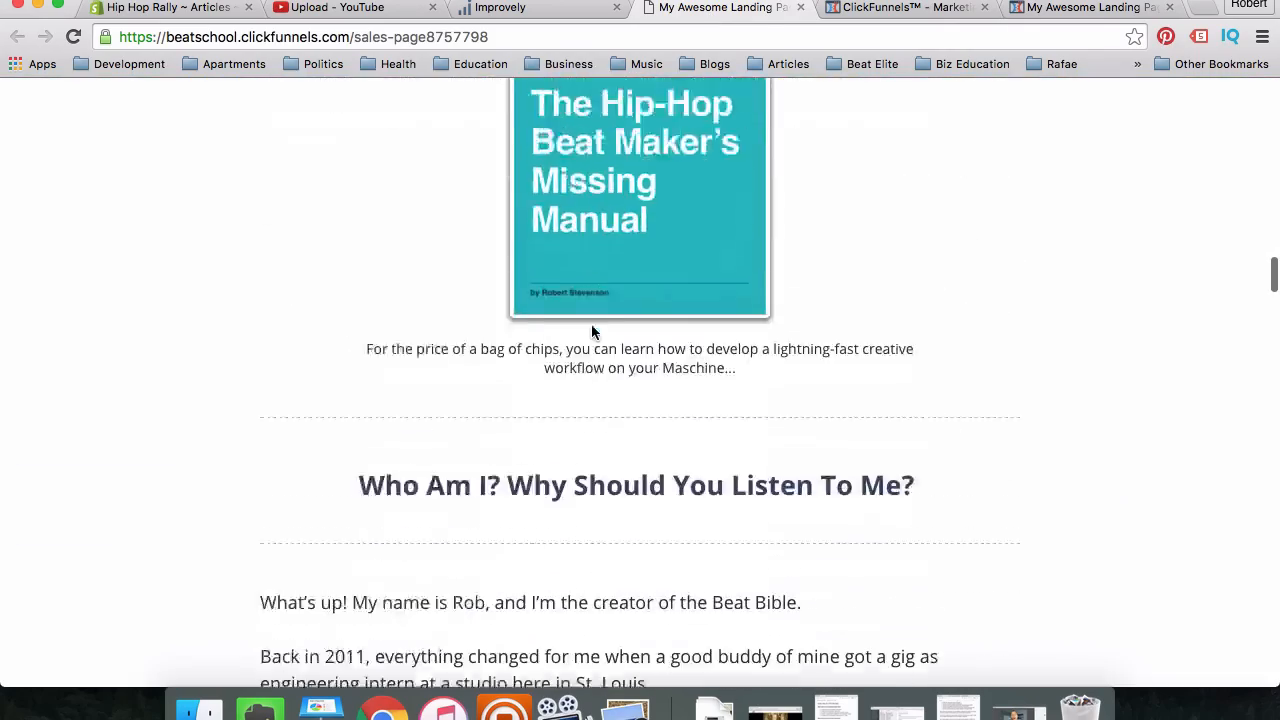
scroll(591, 332, up, 20)
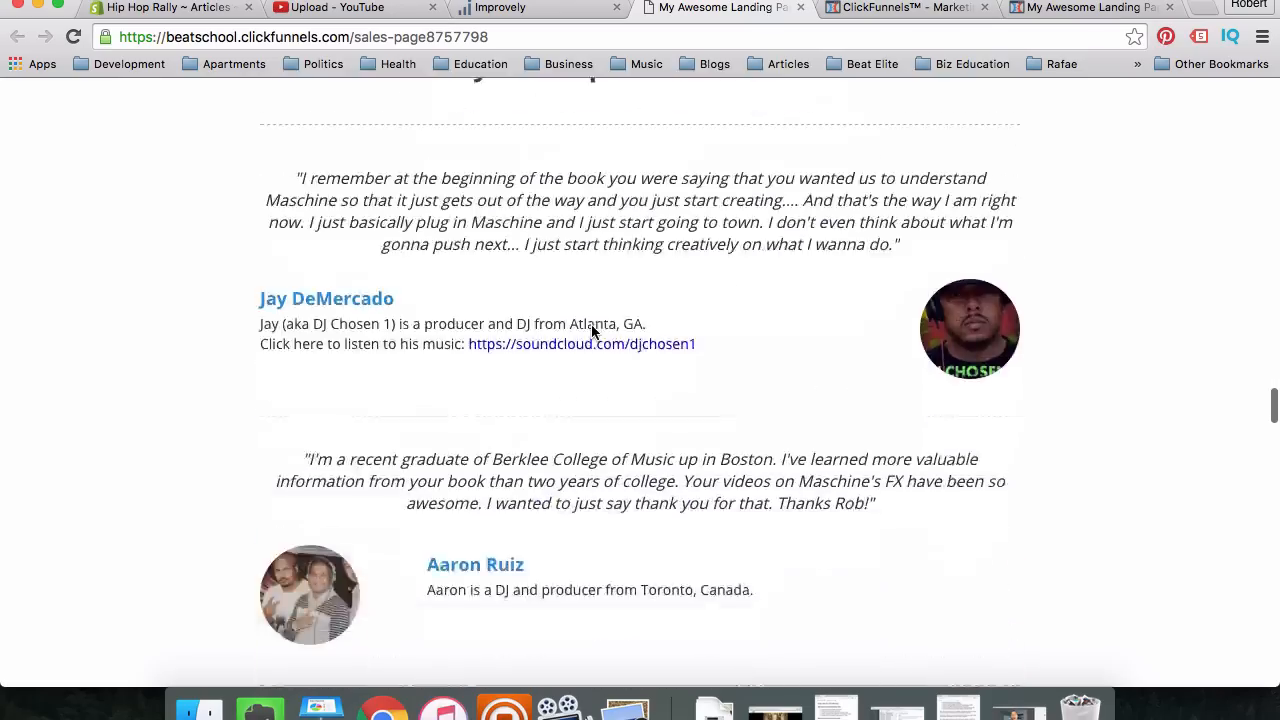
scroll(588, 241, up, 5)
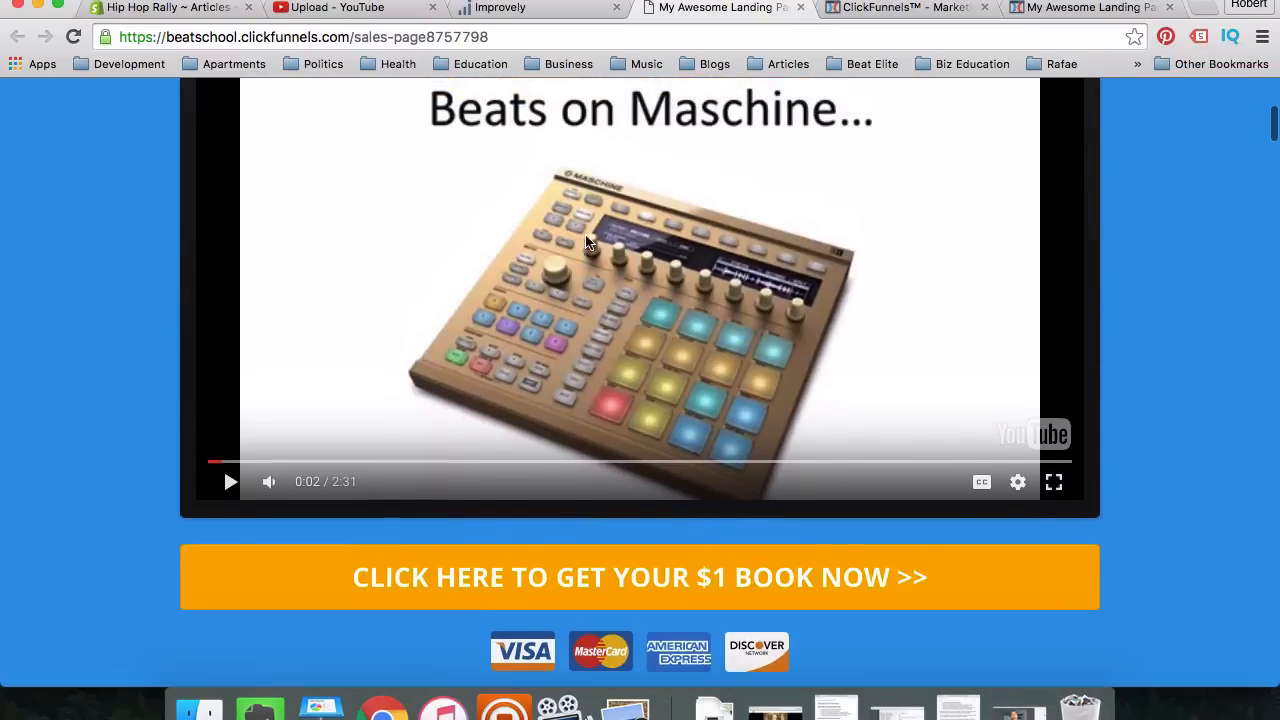
click(588, 241)
double_click(585, 234)
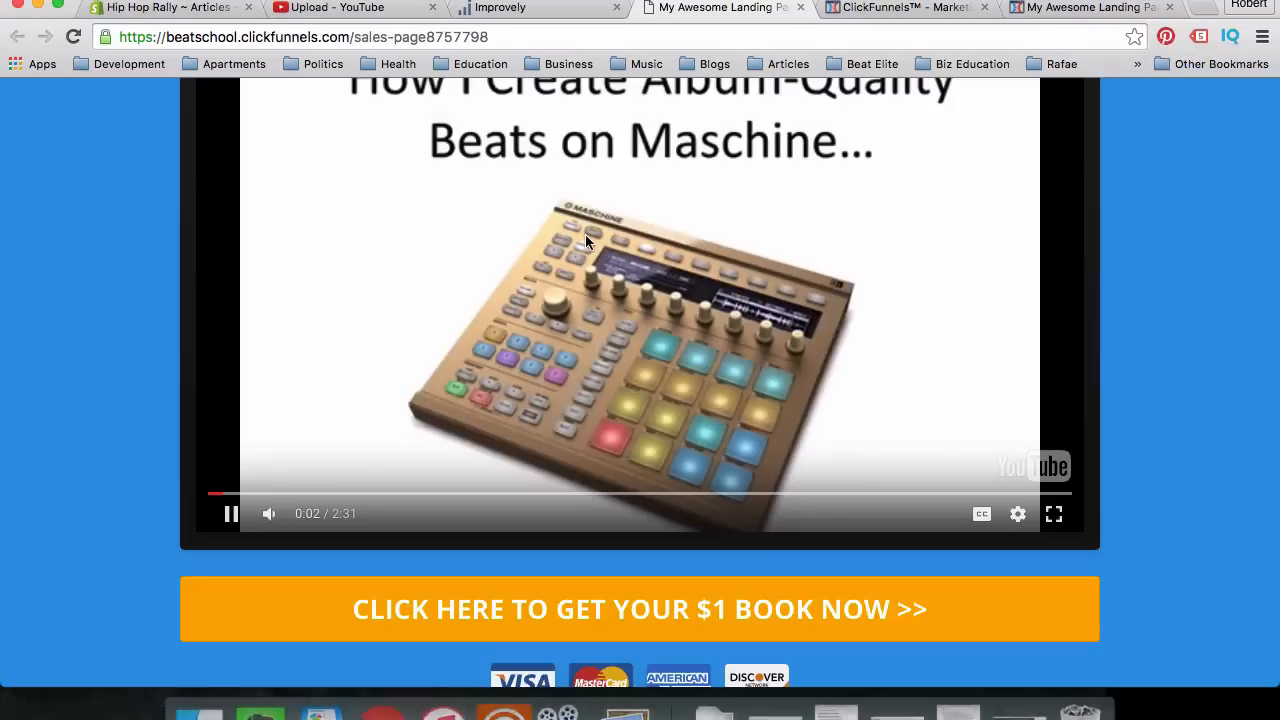
key(Escape)
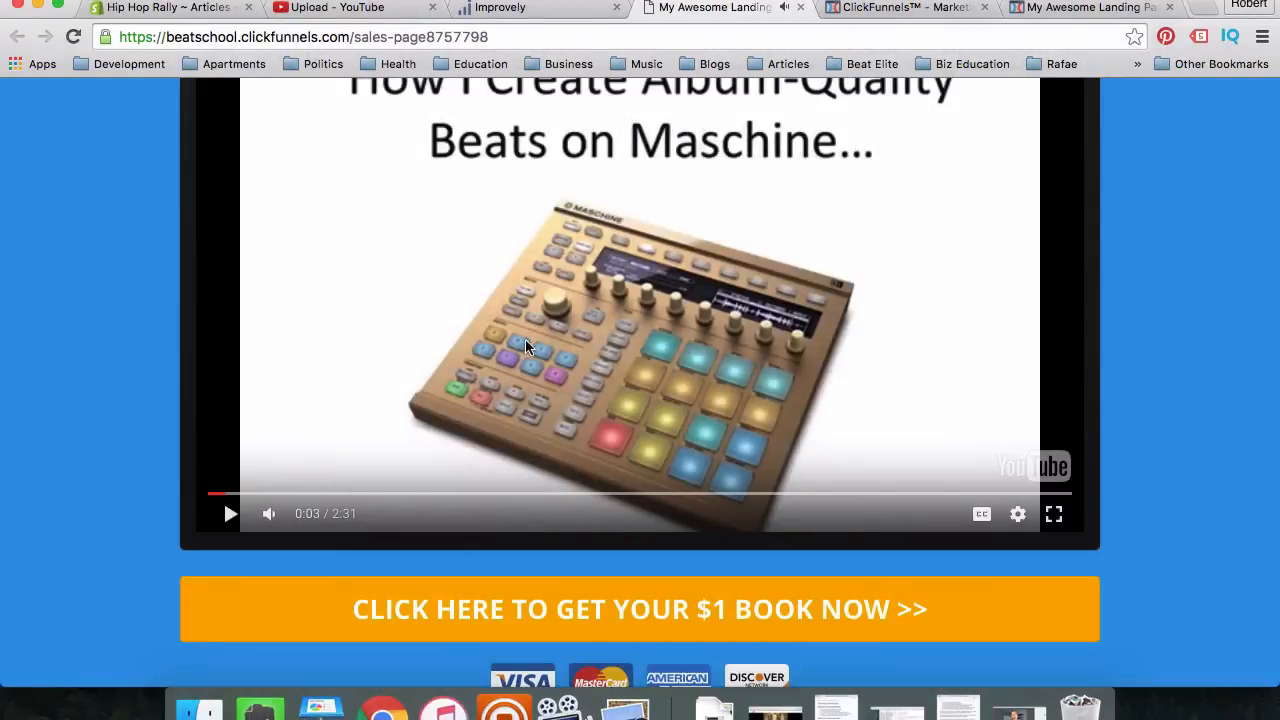
Step: Open the order form for the $1 book from the sales page and review its item, contact and credit card sections
scroll(537, 586, up, 3)
scroll(535, 585, down, 4)
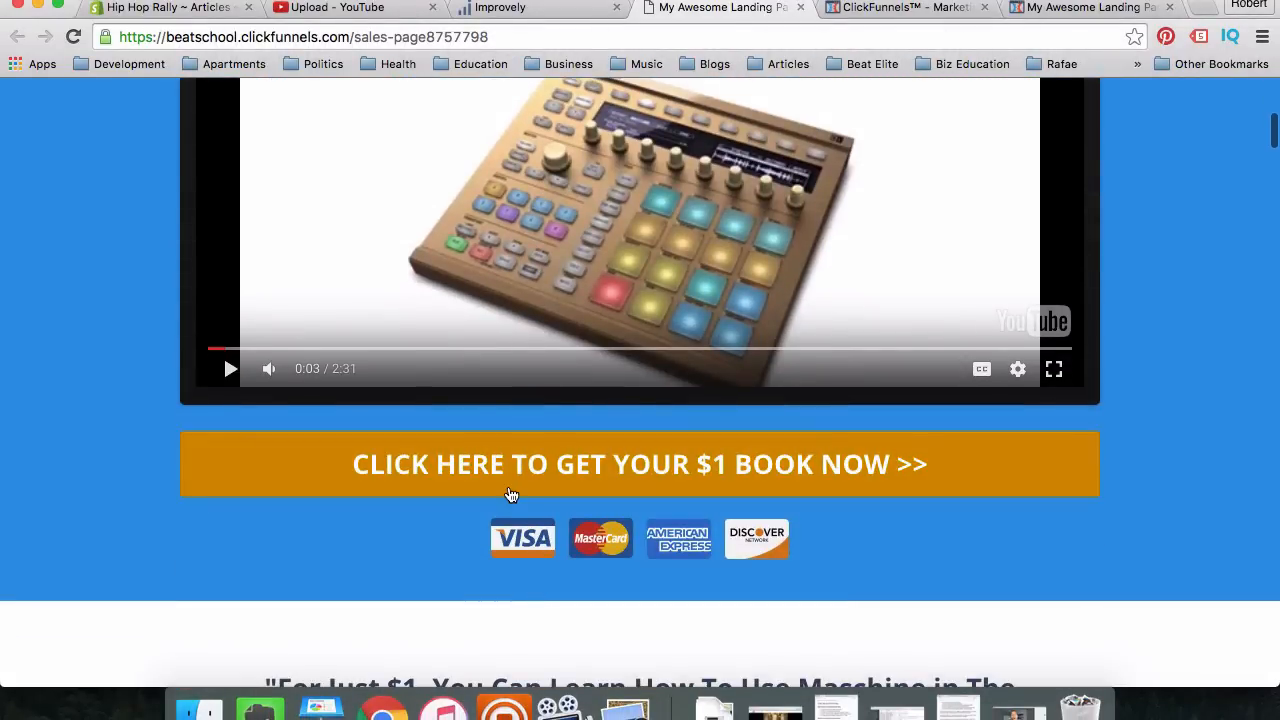
click(510, 493)
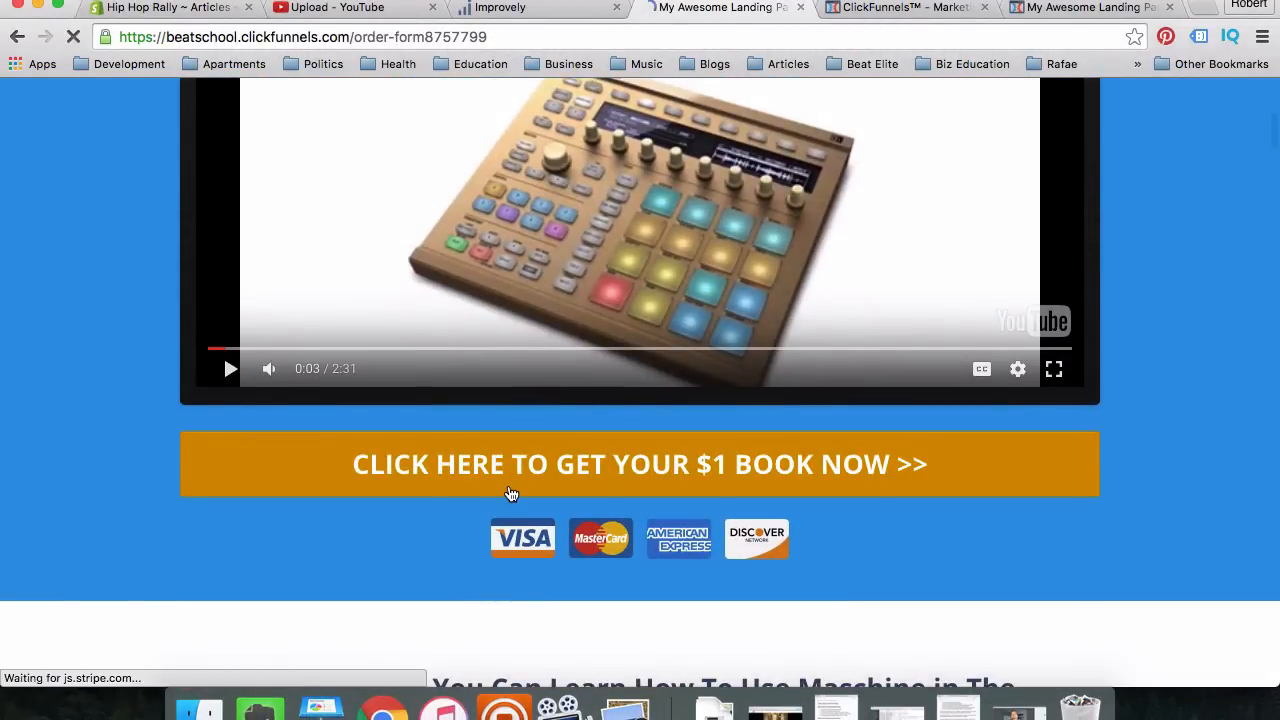
scroll(511, 493, down, 5)
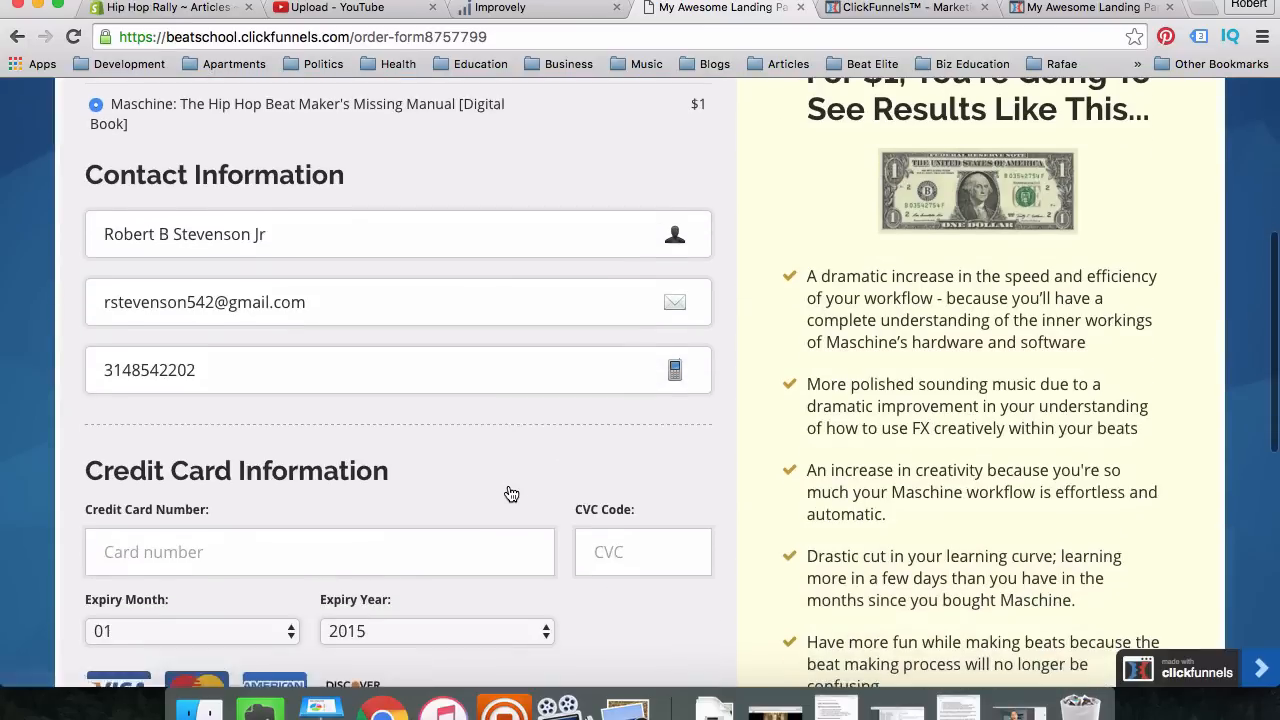
scroll(511, 493, up, 6)
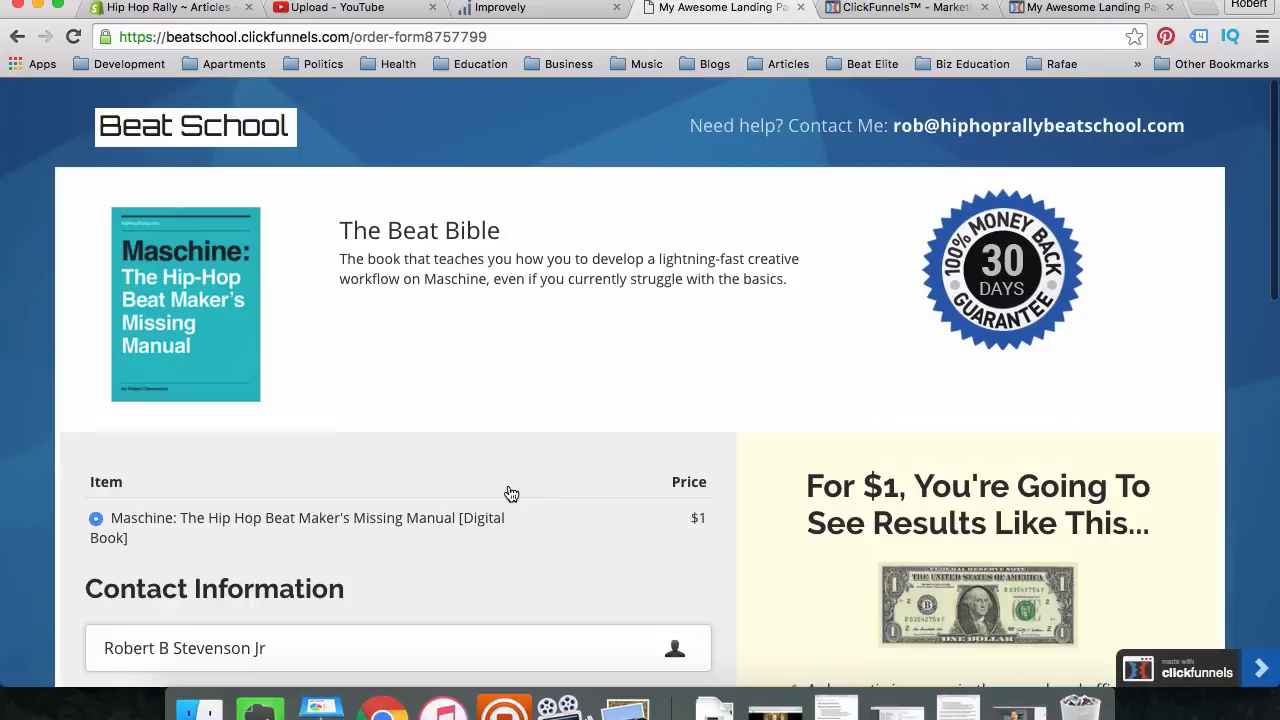